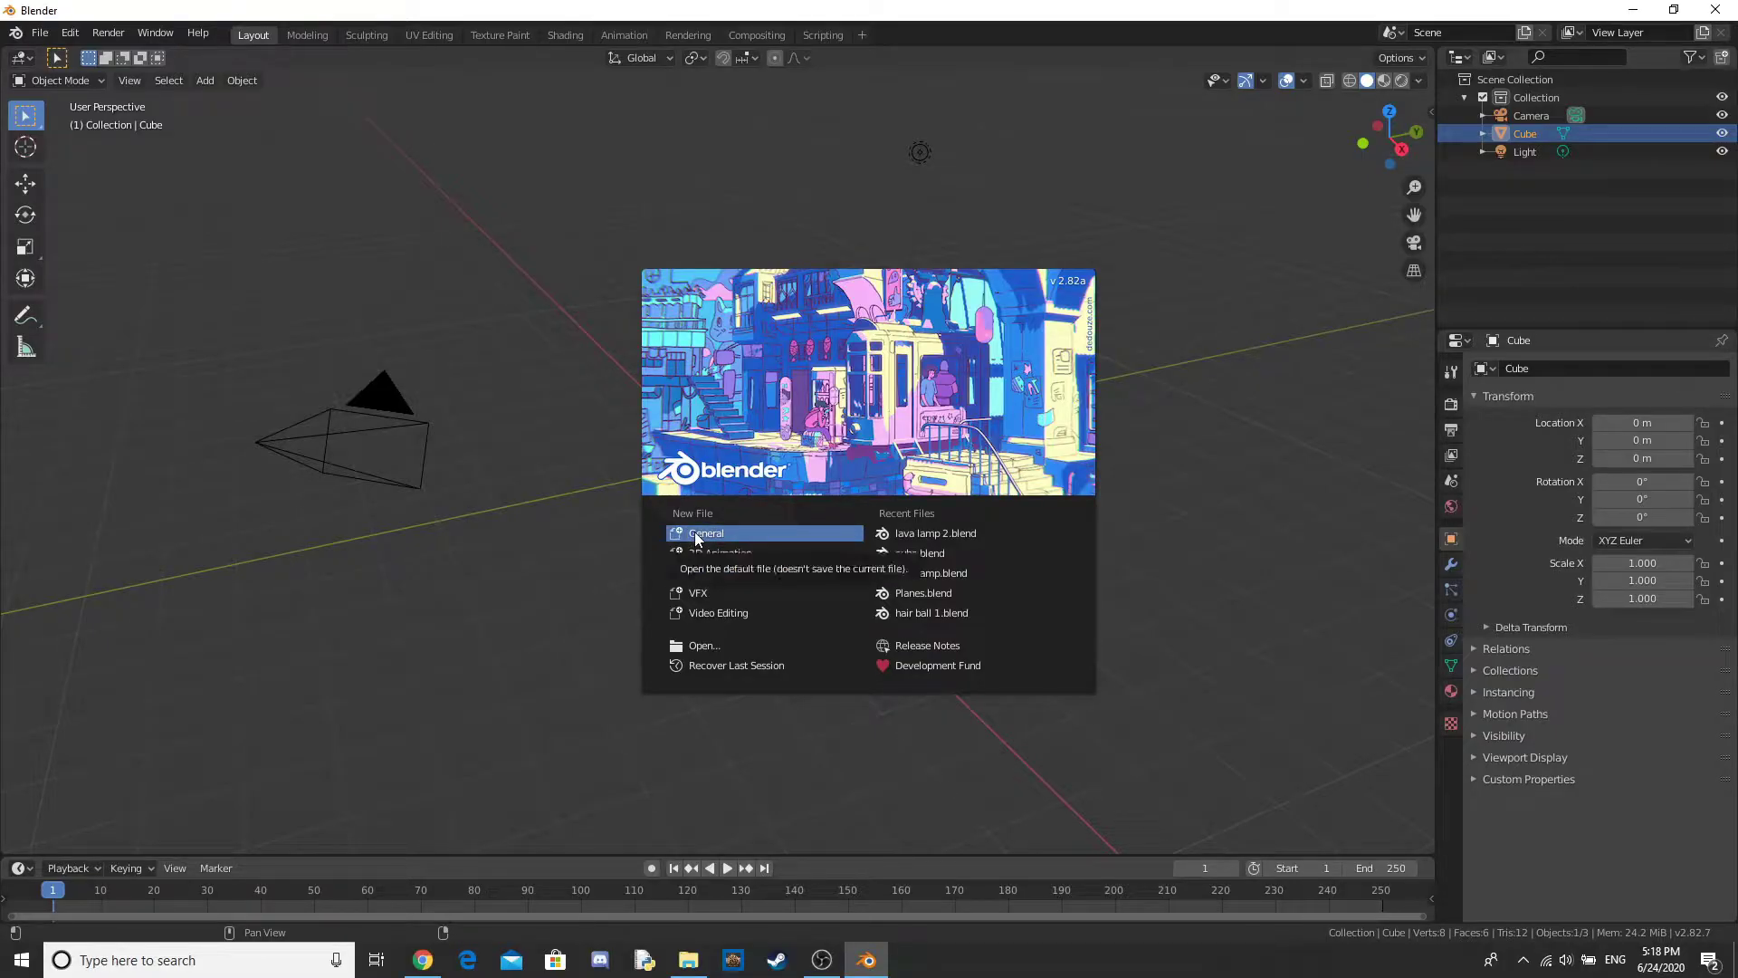
Step: Start a new General file and delete all the default objects from the scene
{"action": "left_click", "coordinate": [695, 537]}
{"action": "middle_click_drag", "start_coordinate": [730, 456], "coordinate": [862, 579]}
{"action": "key", "text": "a"}
{"action": "key", "text": "x"}
{"action": "left_click", "coordinate": [775, 464]}
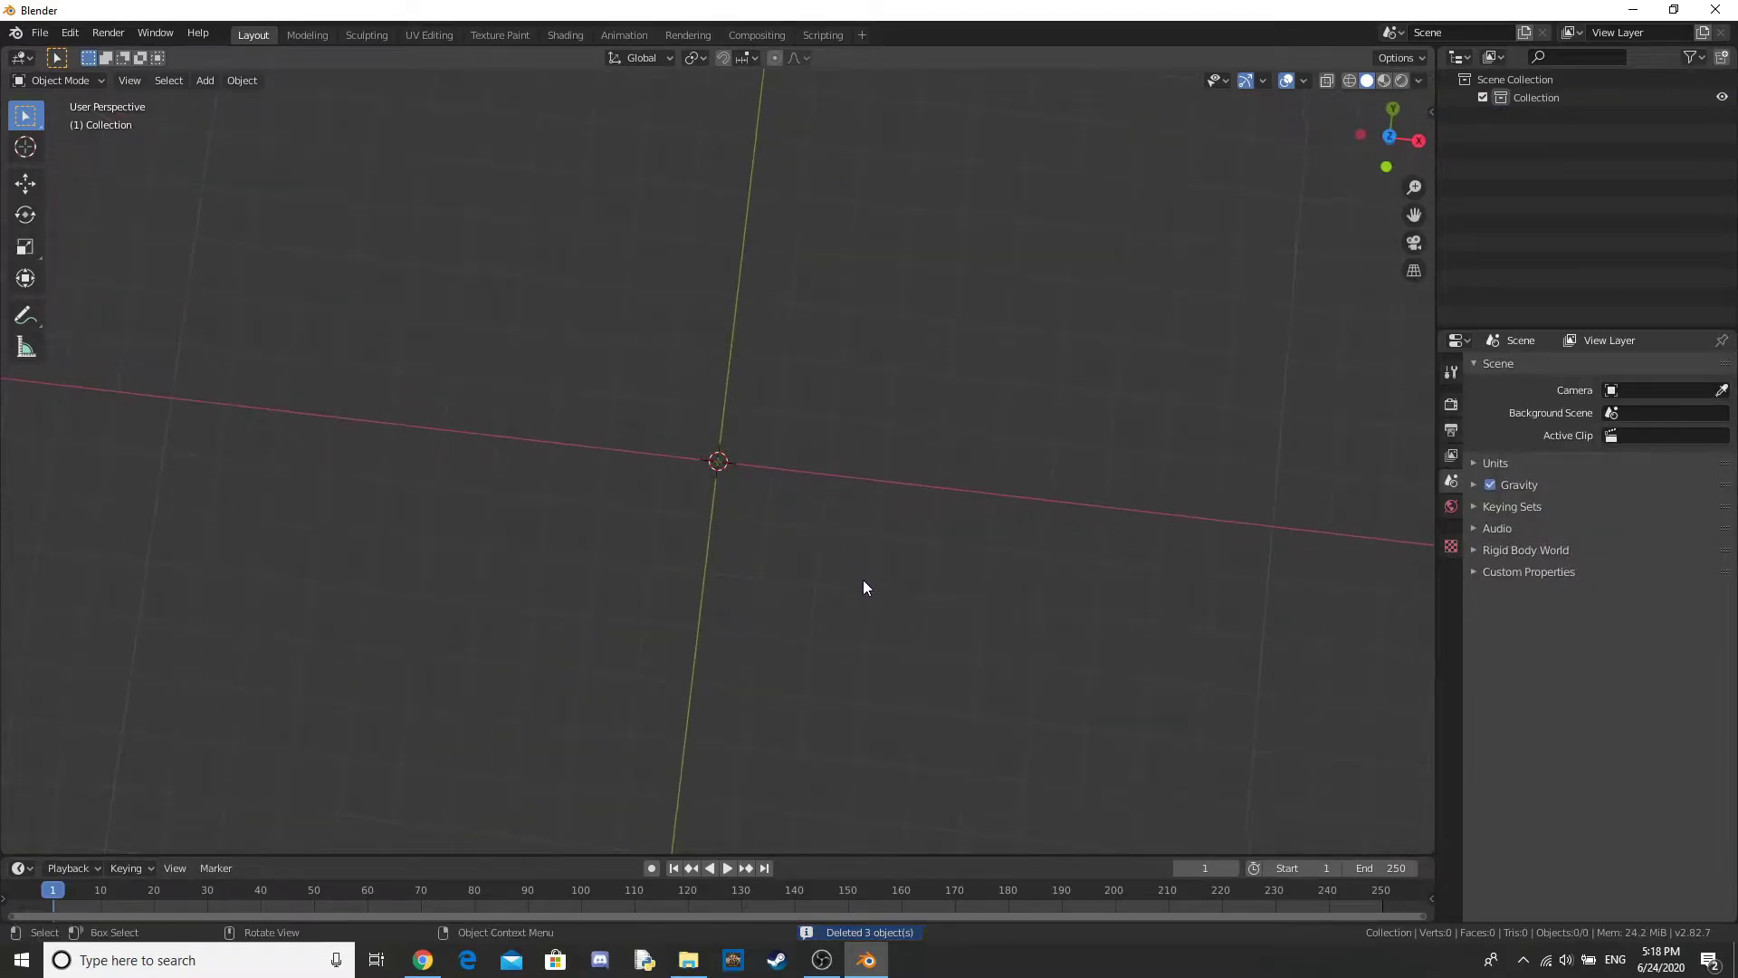
Step: Add the lava lamp image as a reference in the top view and scale it up by about 1.21
{"action": "key", "text": "KP_7"}
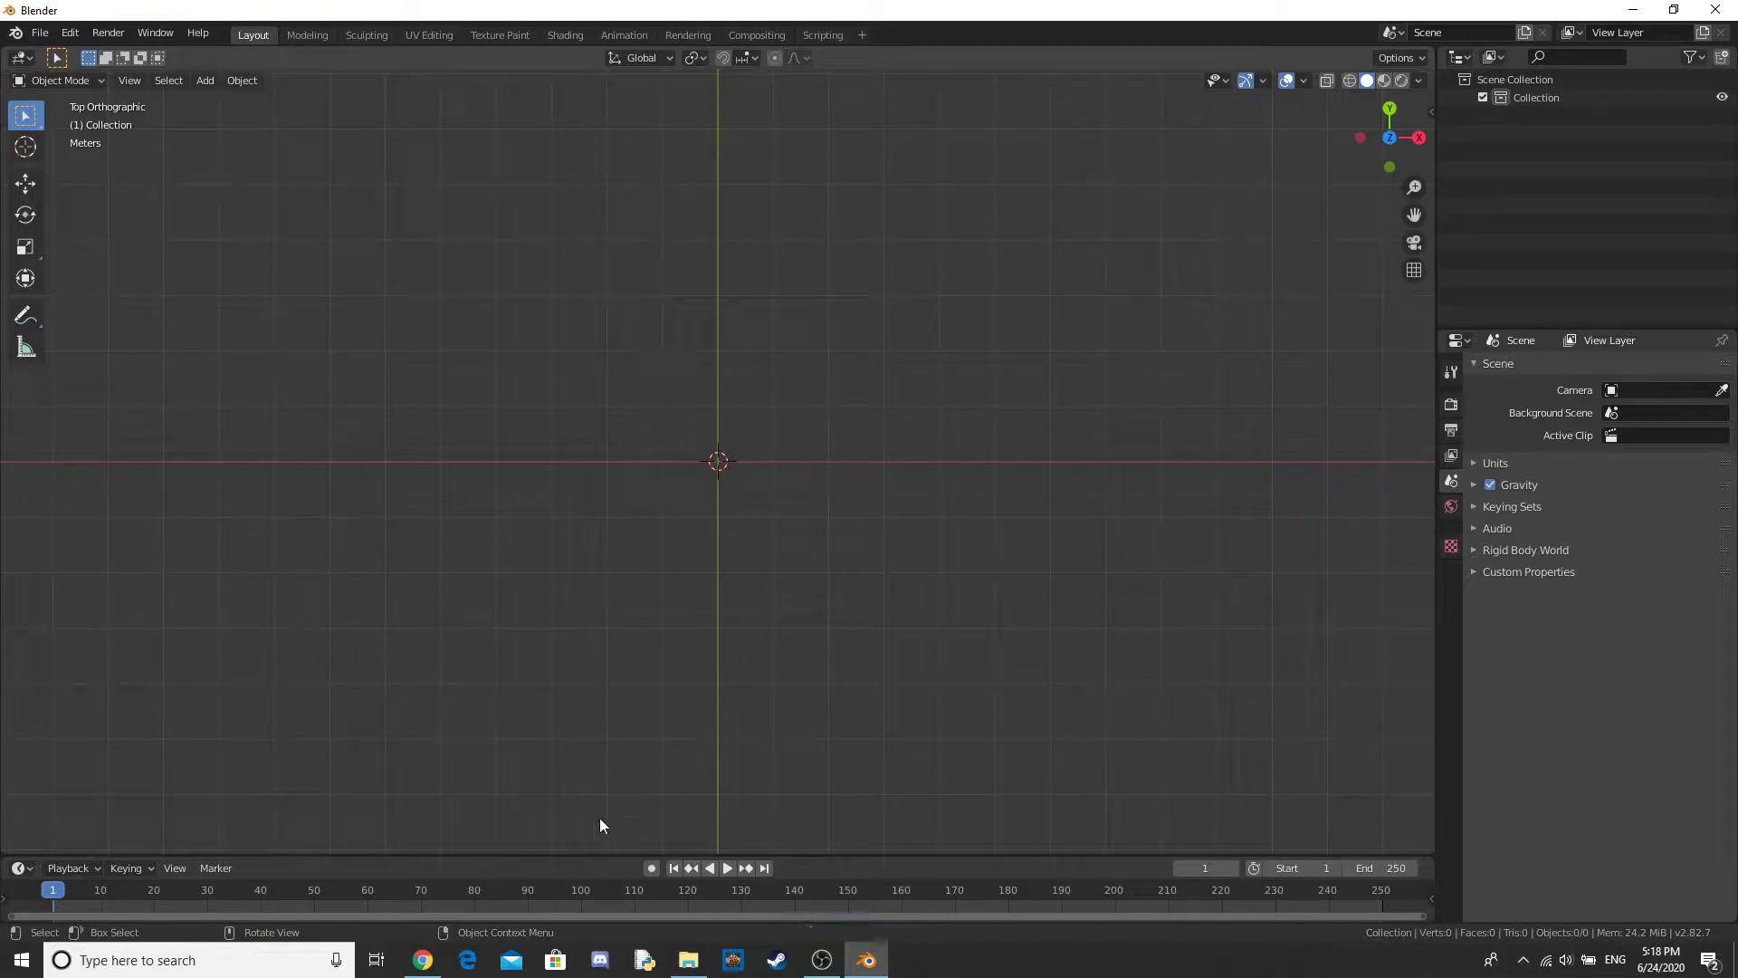
{"action": "left_click_drag", "start_coordinate": [681, 929], "coordinate": [710, 456]}
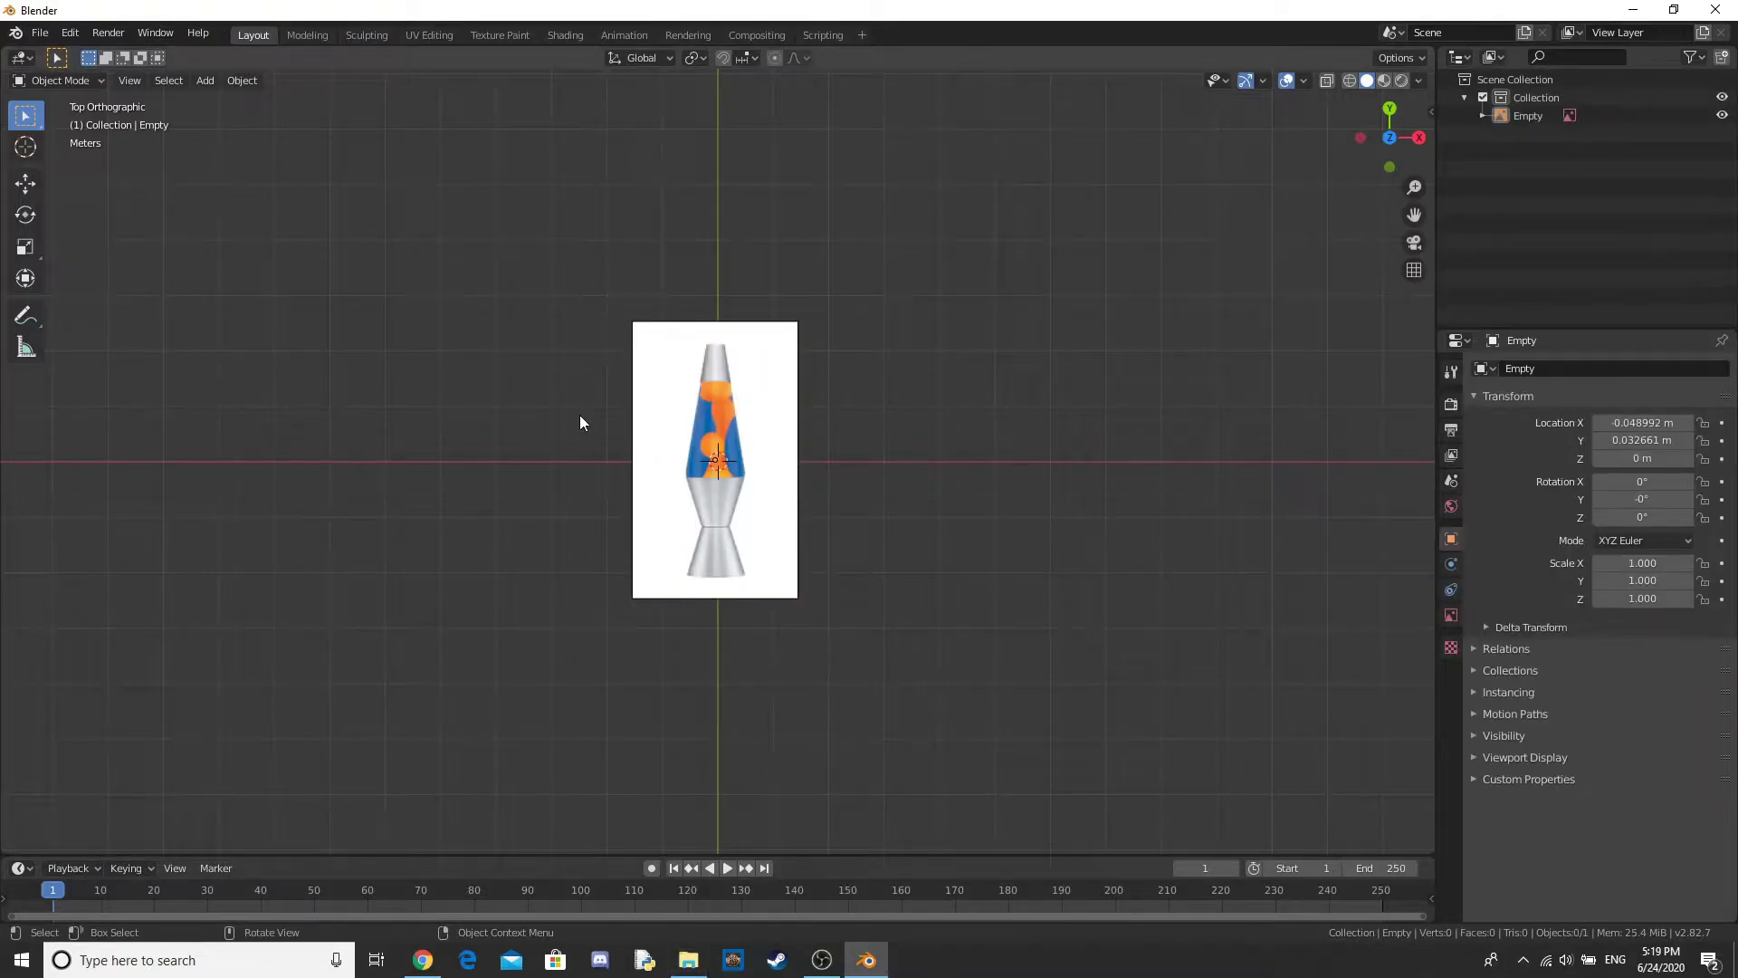
{"action": "left_click", "coordinate": [748, 402]}
{"action": "left_click", "coordinate": [889, 437]}
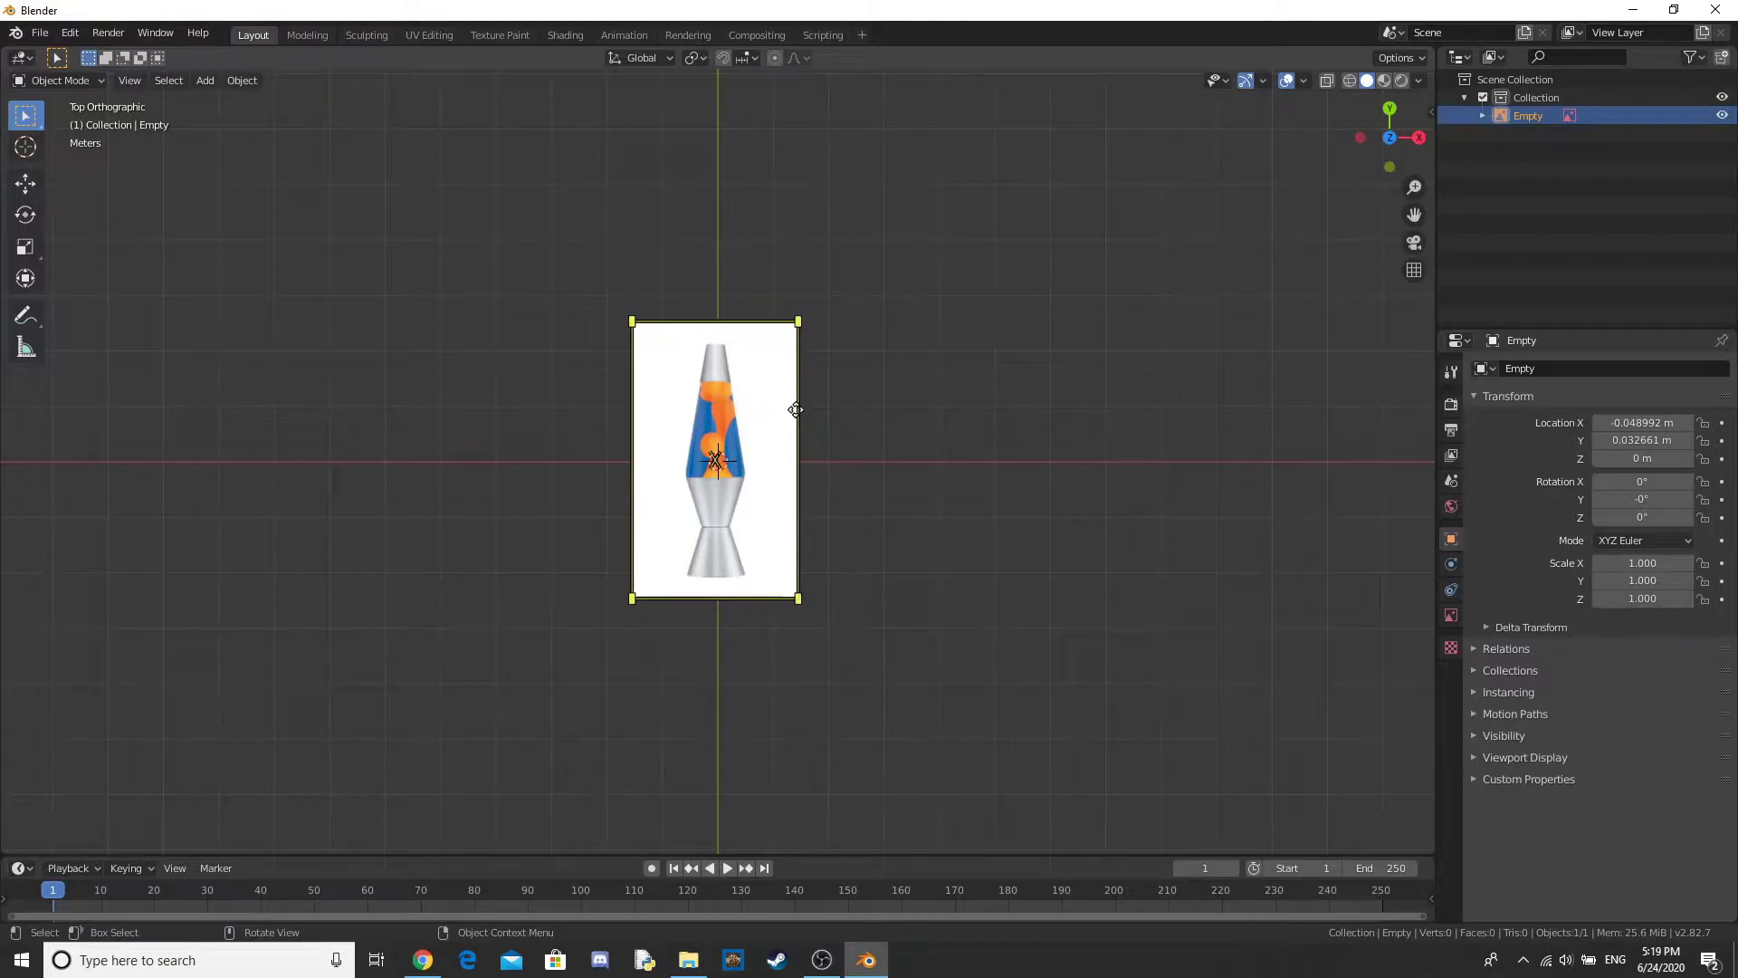
{"action": "left_click", "coordinate": [784, 444]}
{"action": "key", "text": "s"}
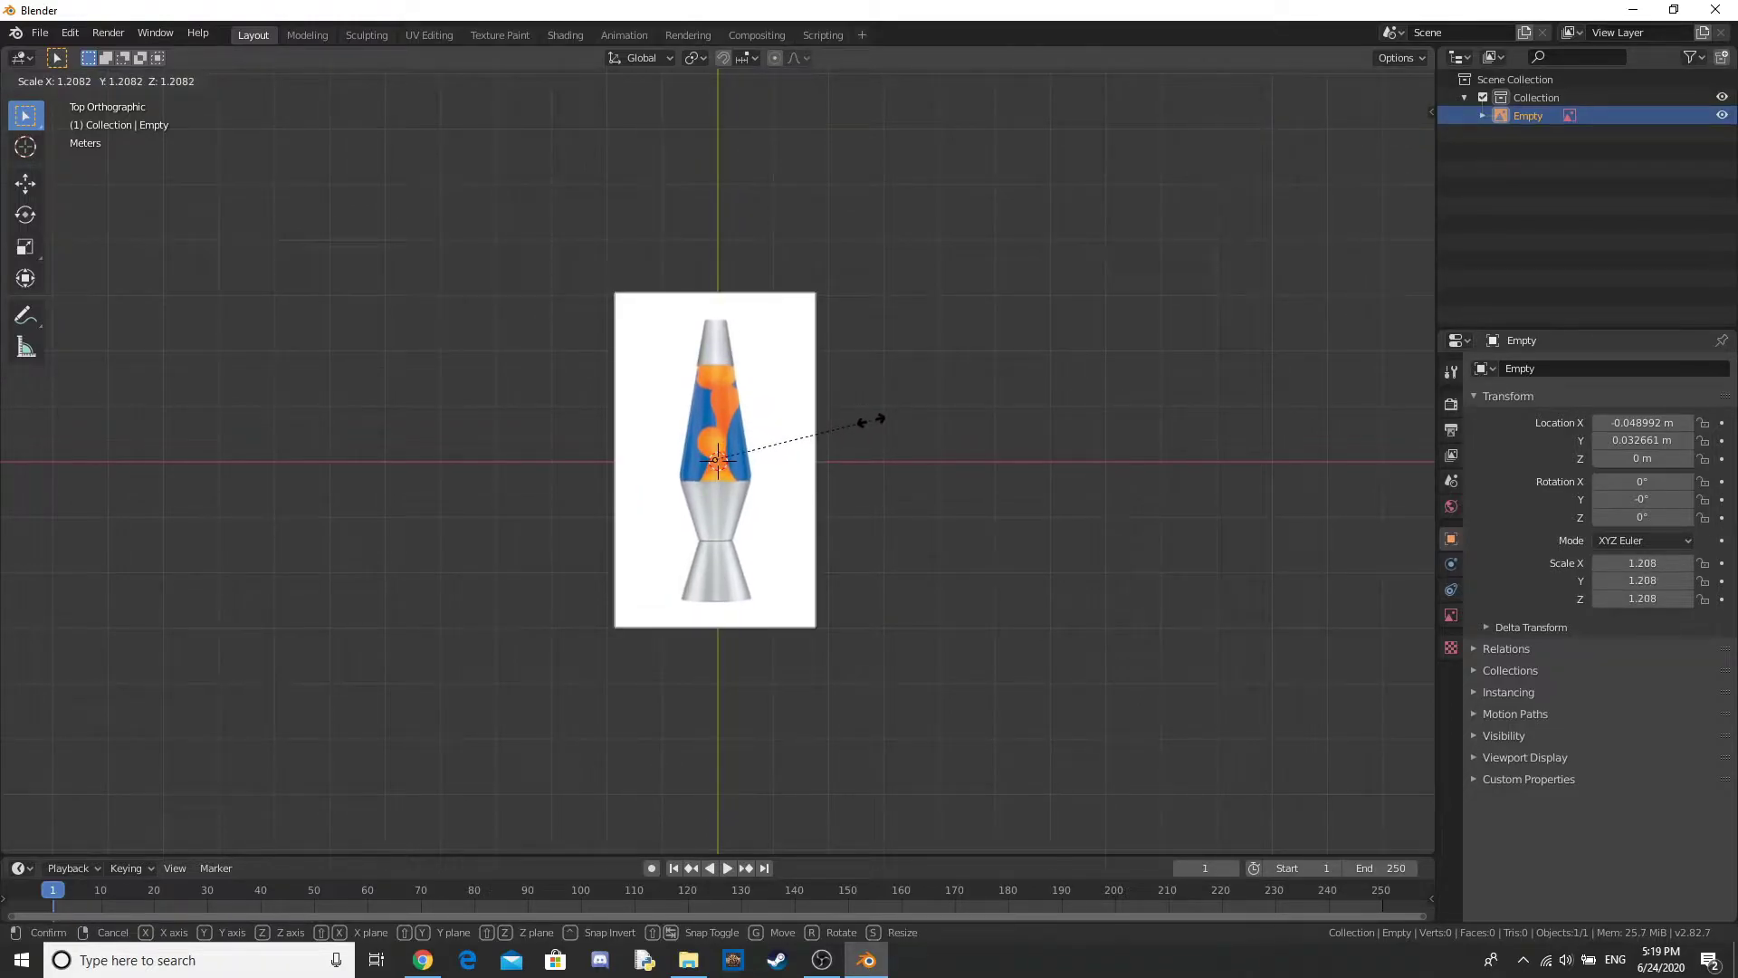
{"action": "left_click", "coordinate": [869, 421]}
Step: Add a mesh circle at the origin and rotate it 90 degrees about the X axis
{"action": "middle_click_drag", "start_coordinate": [1045, 547], "coordinate": [810, 401]}
{"action": "key", "text": "shift+a"}
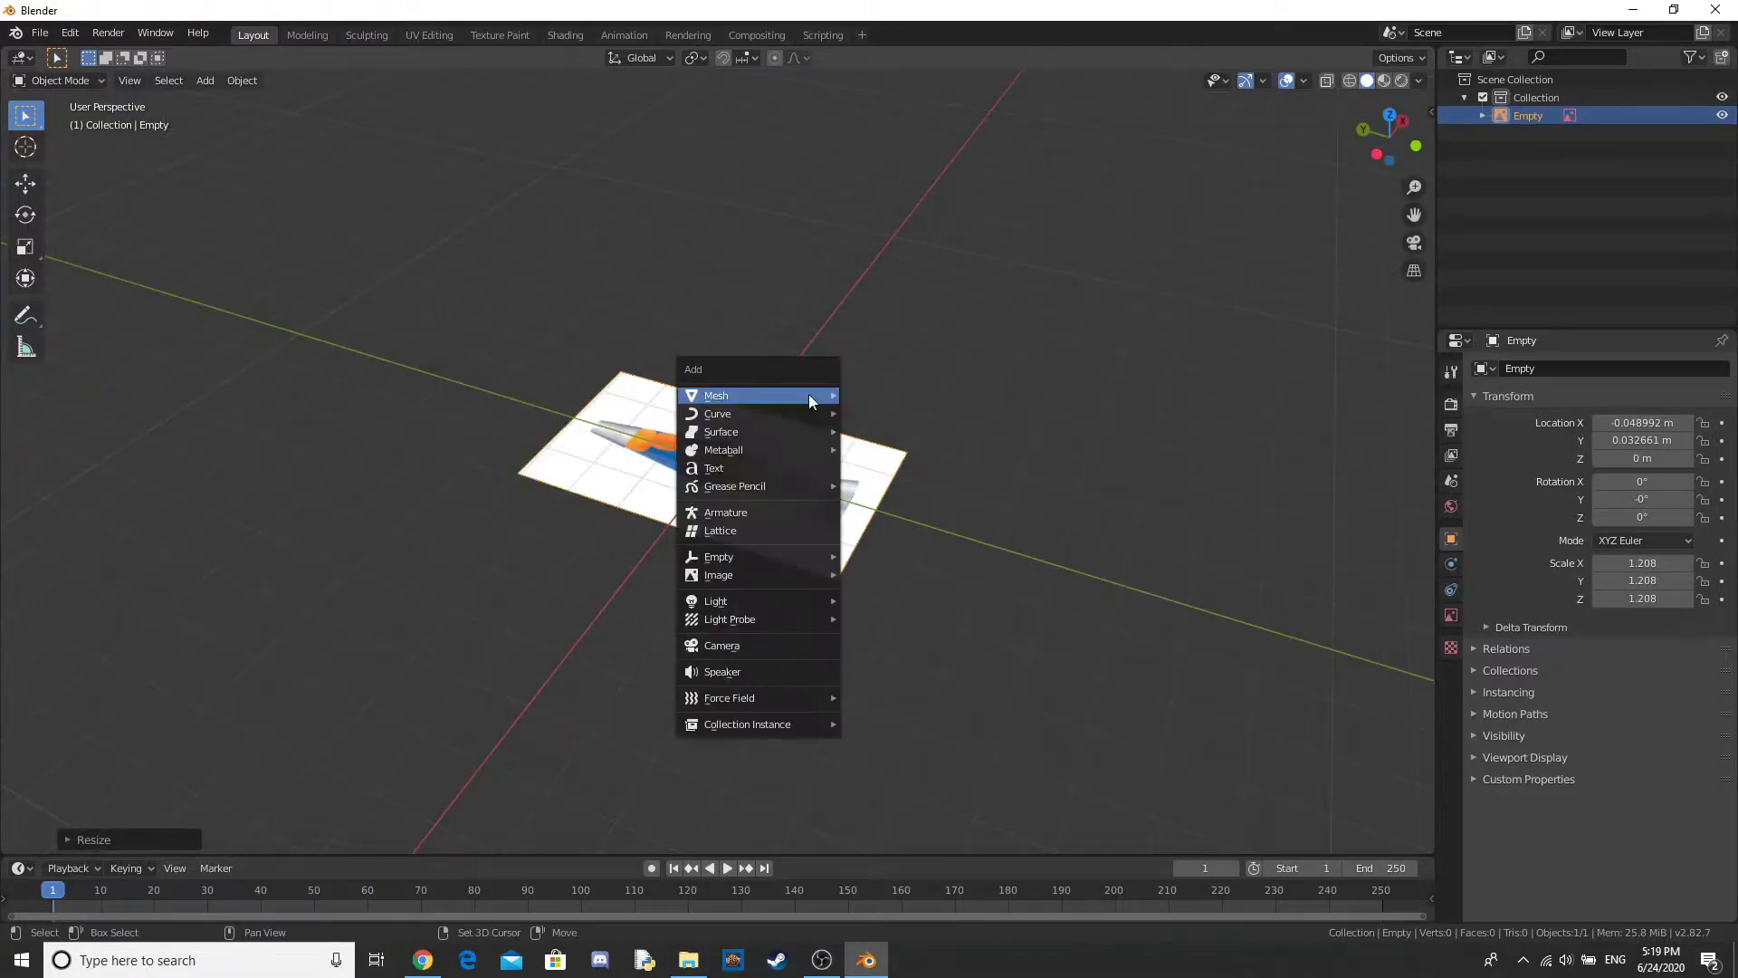
{"action": "mouse_move", "coordinate": [810, 401]}
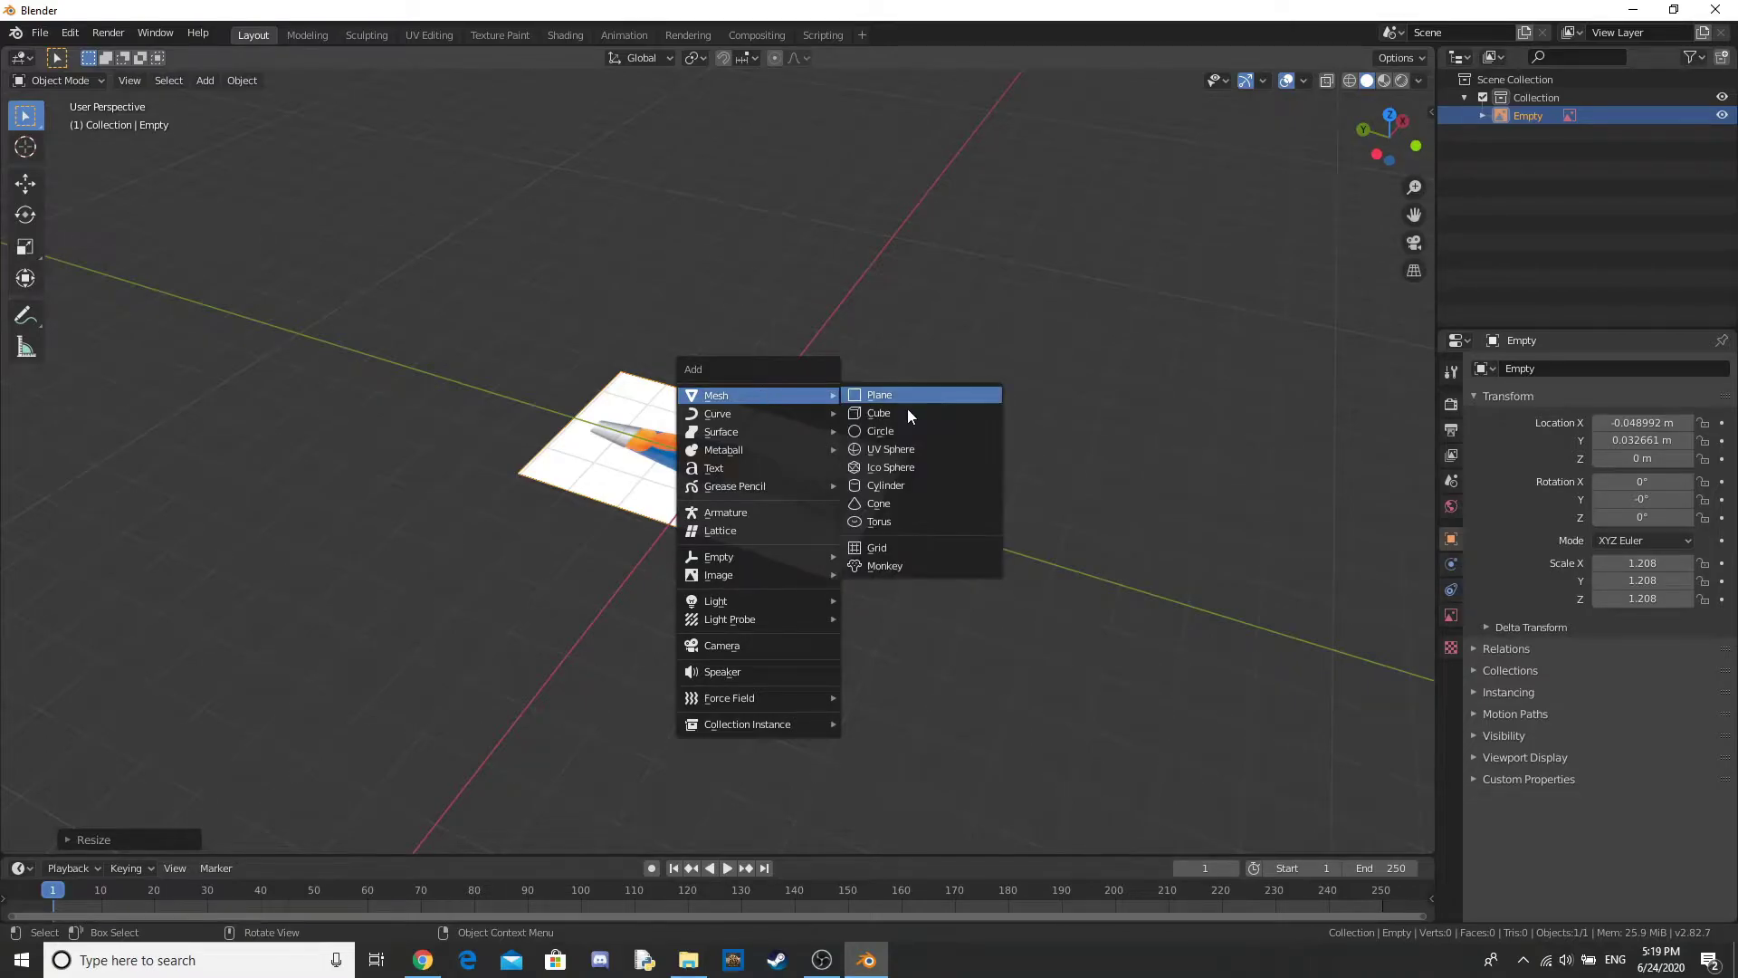
{"action": "left_click", "coordinate": [888, 433]}
{"action": "middle_click_drag", "start_coordinate": [888, 432], "coordinate": [1045, 430]}
{"action": "key", "text": "r"}
{"action": "key", "text": "x"}
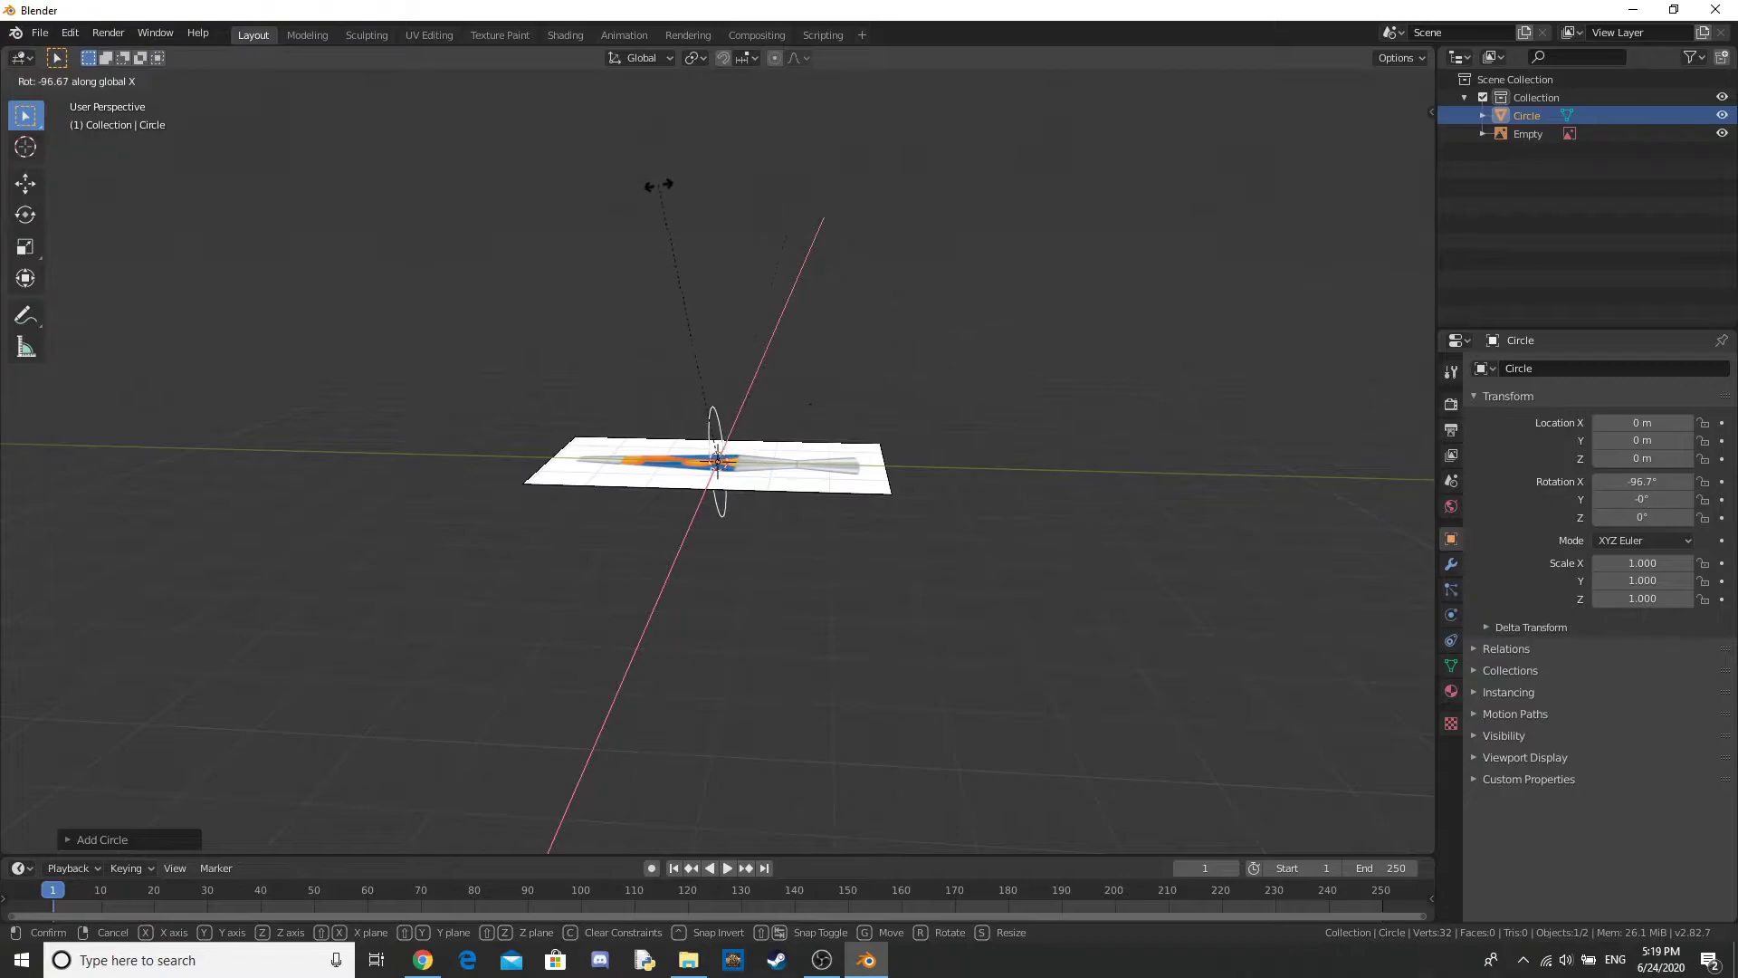
{"action": "type", "text": "90"}
{"action": "key", "text": "Return"}
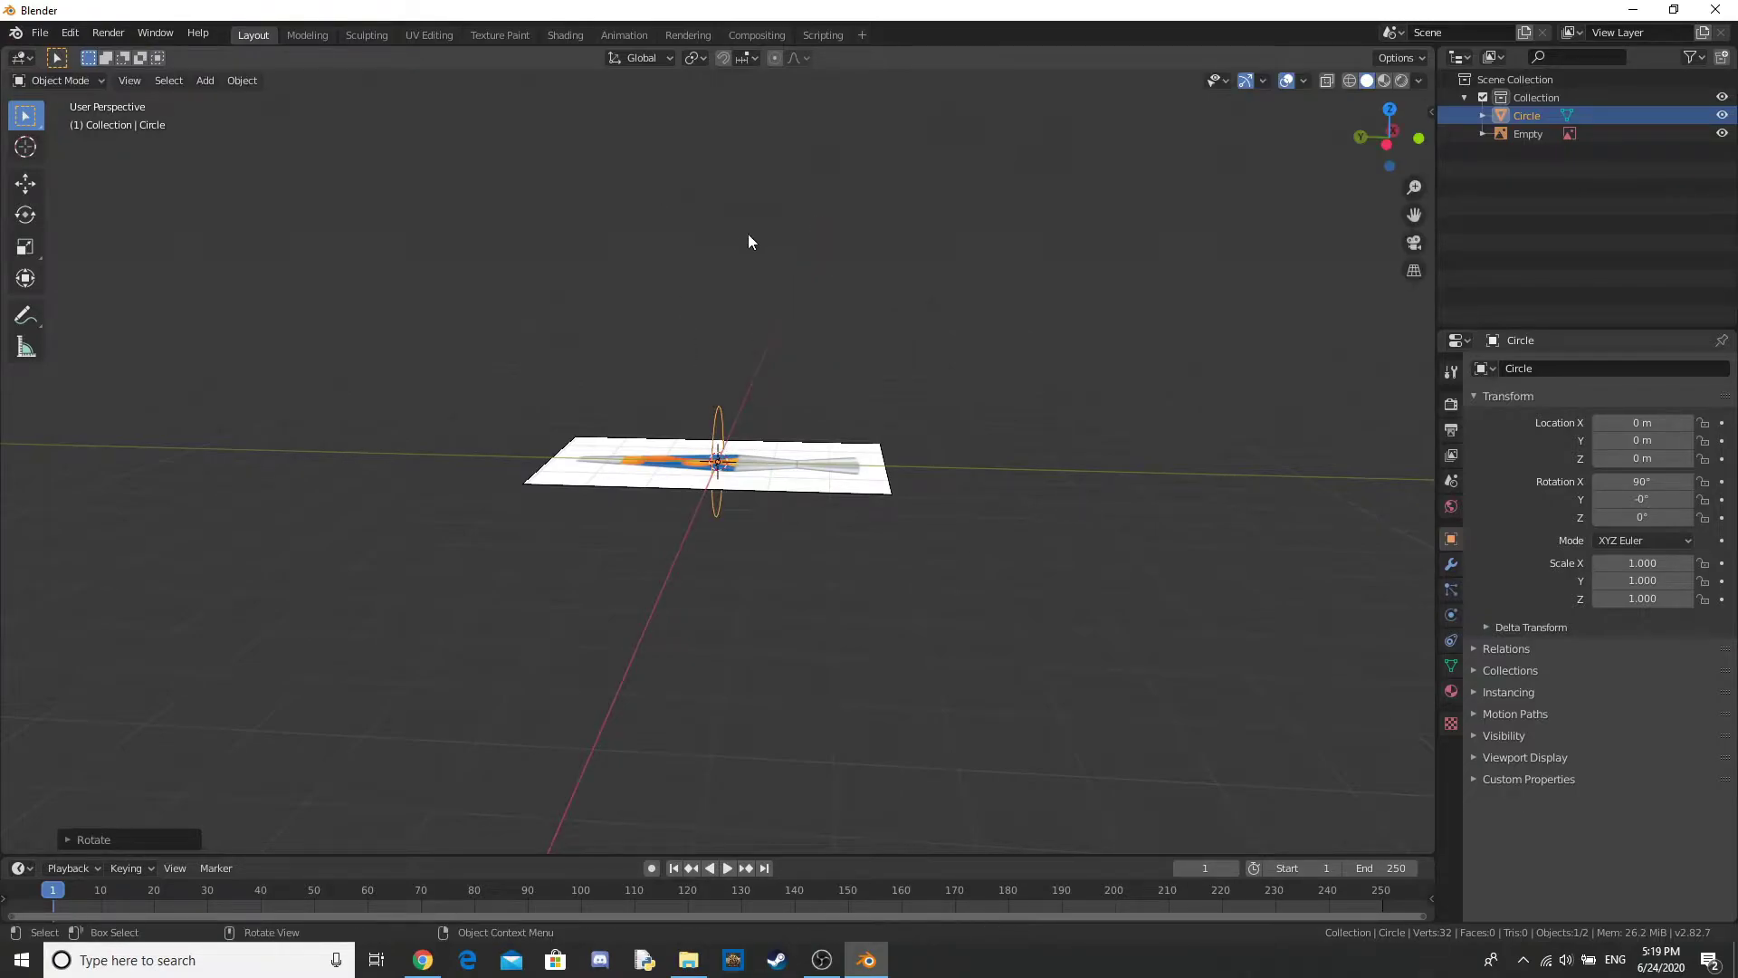
Step: Move the circle along Y to about -2.51 m at the lamp's foot and scale it to about 0.66 to match the foot's width
{"action": "key", "text": "KP_7"}
{"action": "key", "text": "g"}
{"action": "key", "text": "y"}
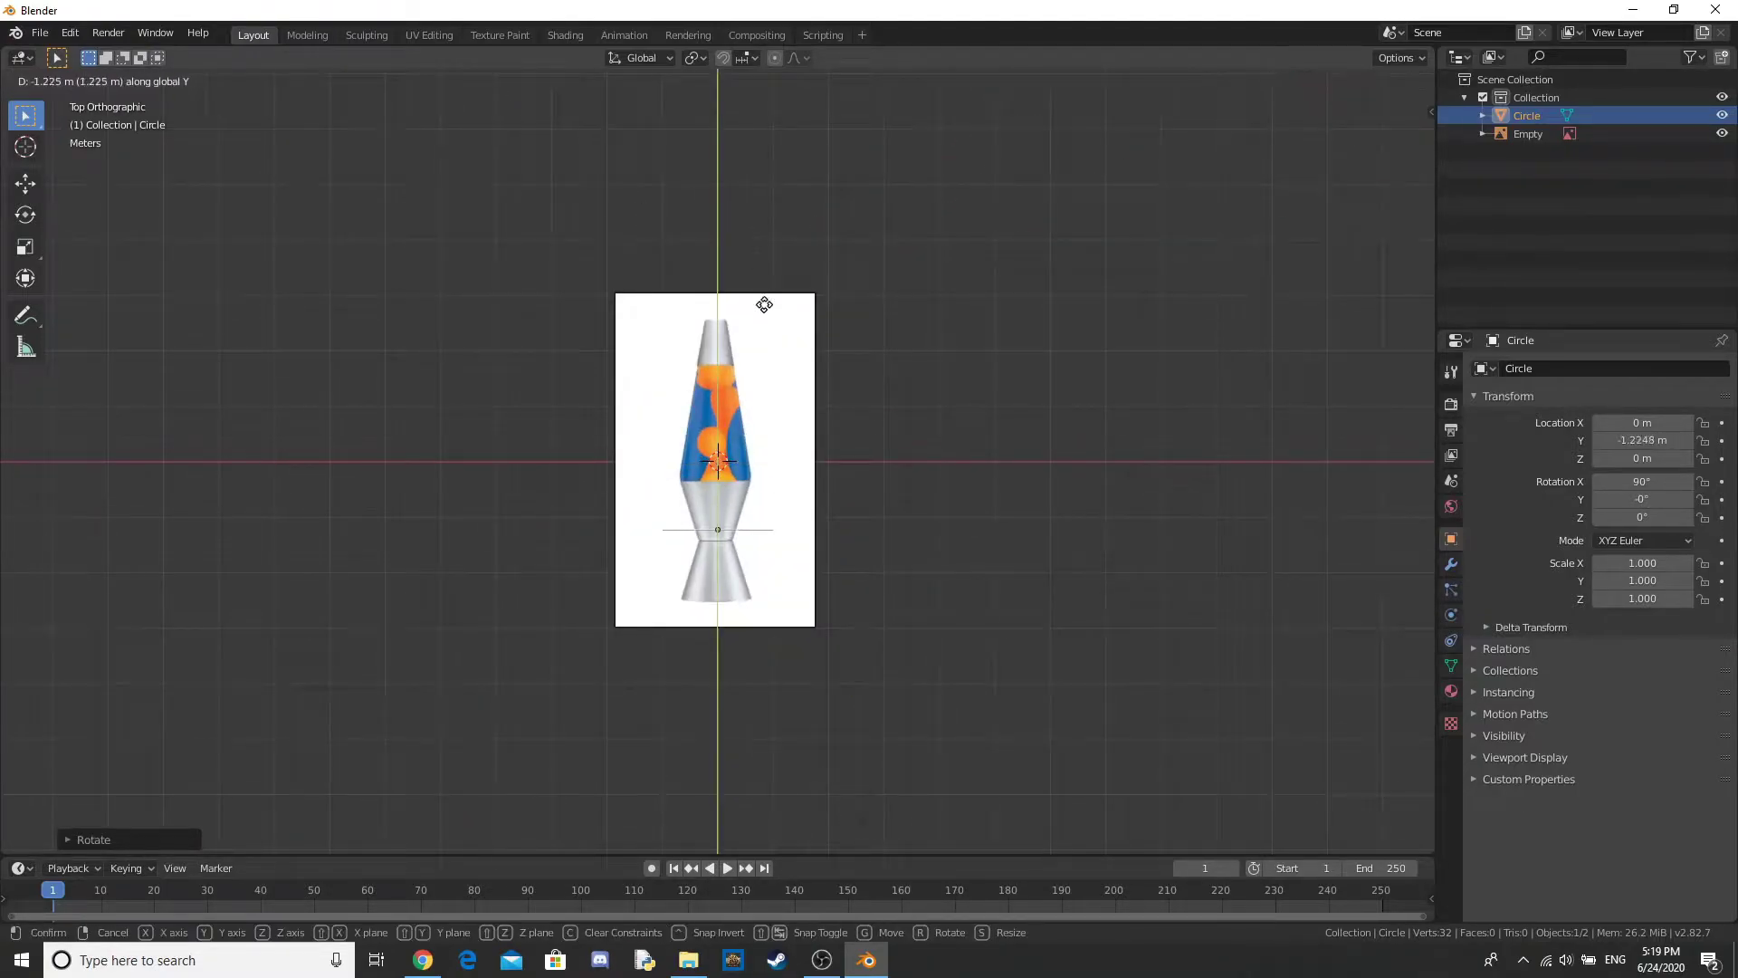
{"action": "left_click", "coordinate": [822, 466]}
{"action": "scroll", "coordinate": [922, 628], "scroll_direction": "up", "scroll_amount": 1}
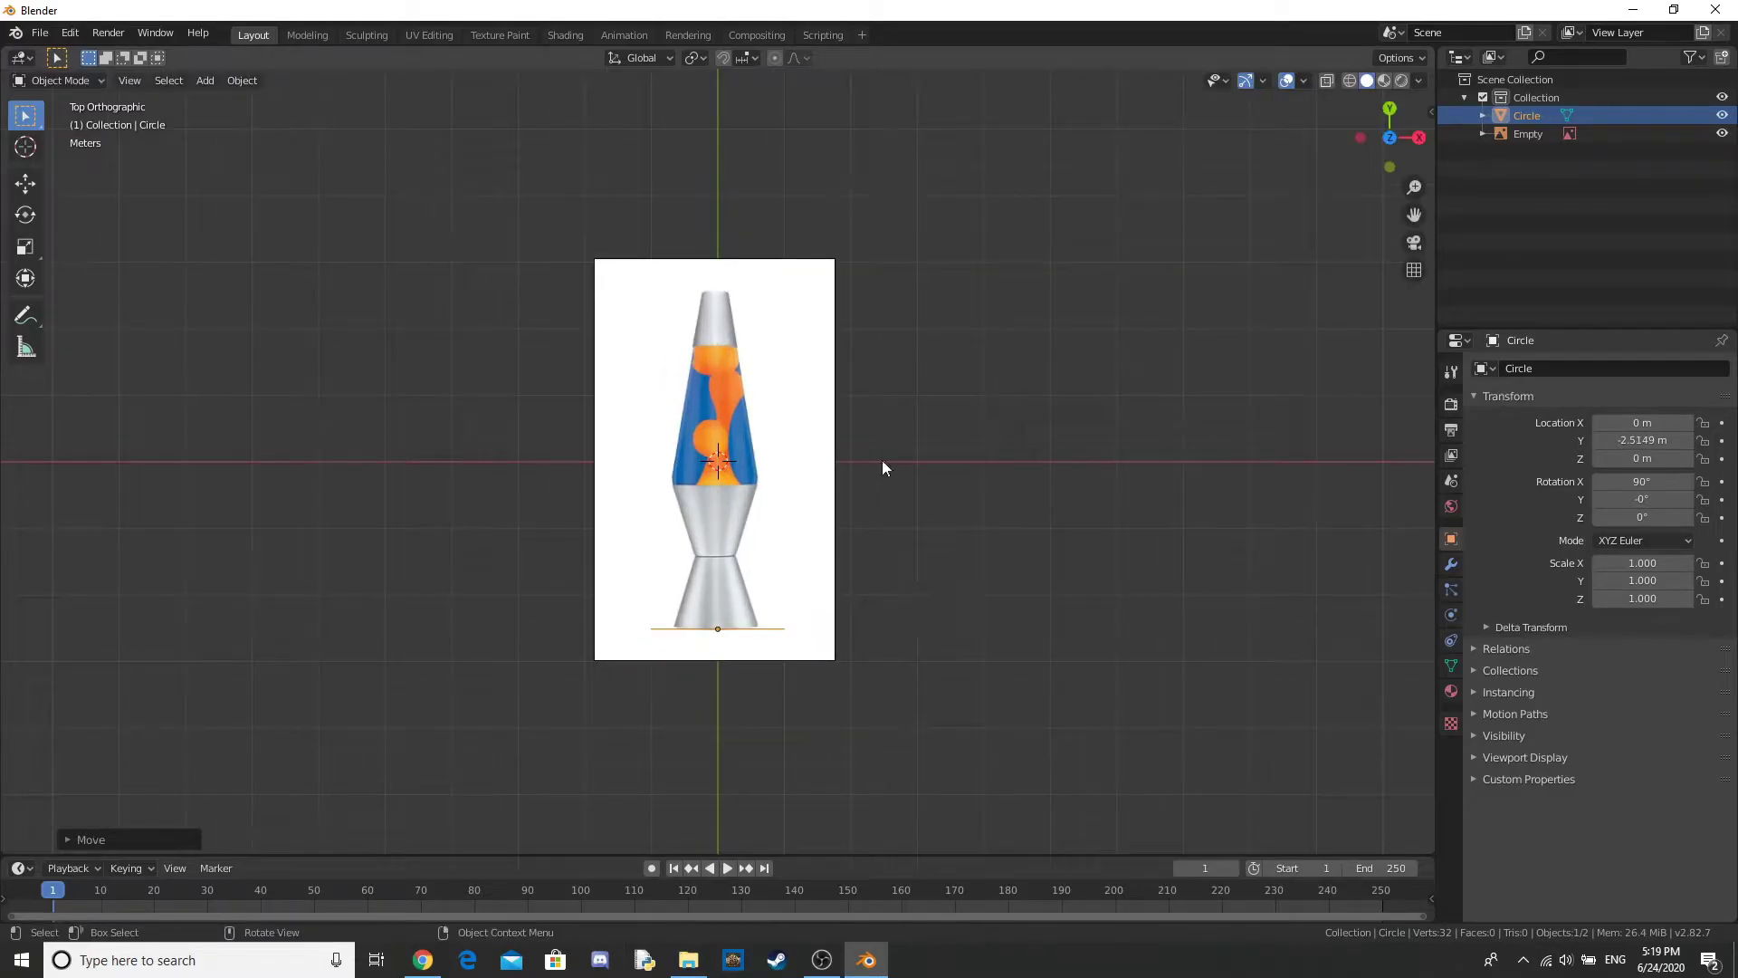
{"action": "scroll", "coordinate": [882, 460], "scroll_direction": "up", "scroll_amount": 6}
{"action": "key", "text": "s"}
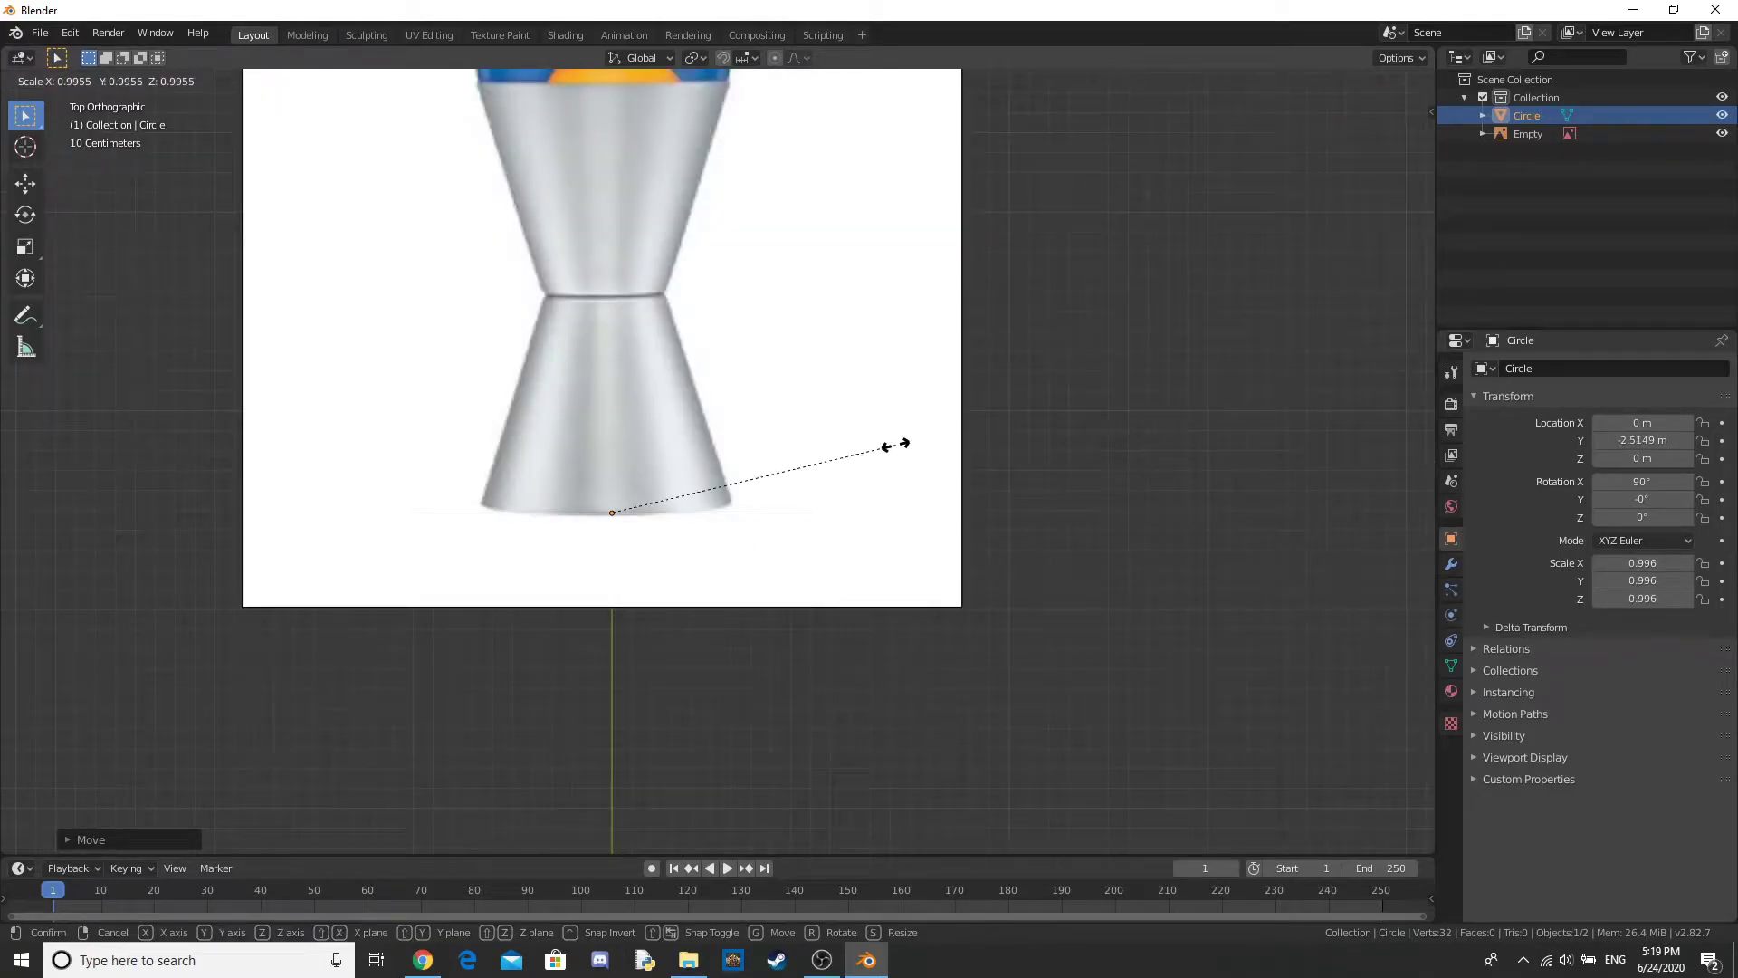
{"action": "left_click", "coordinate": [919, 445]}
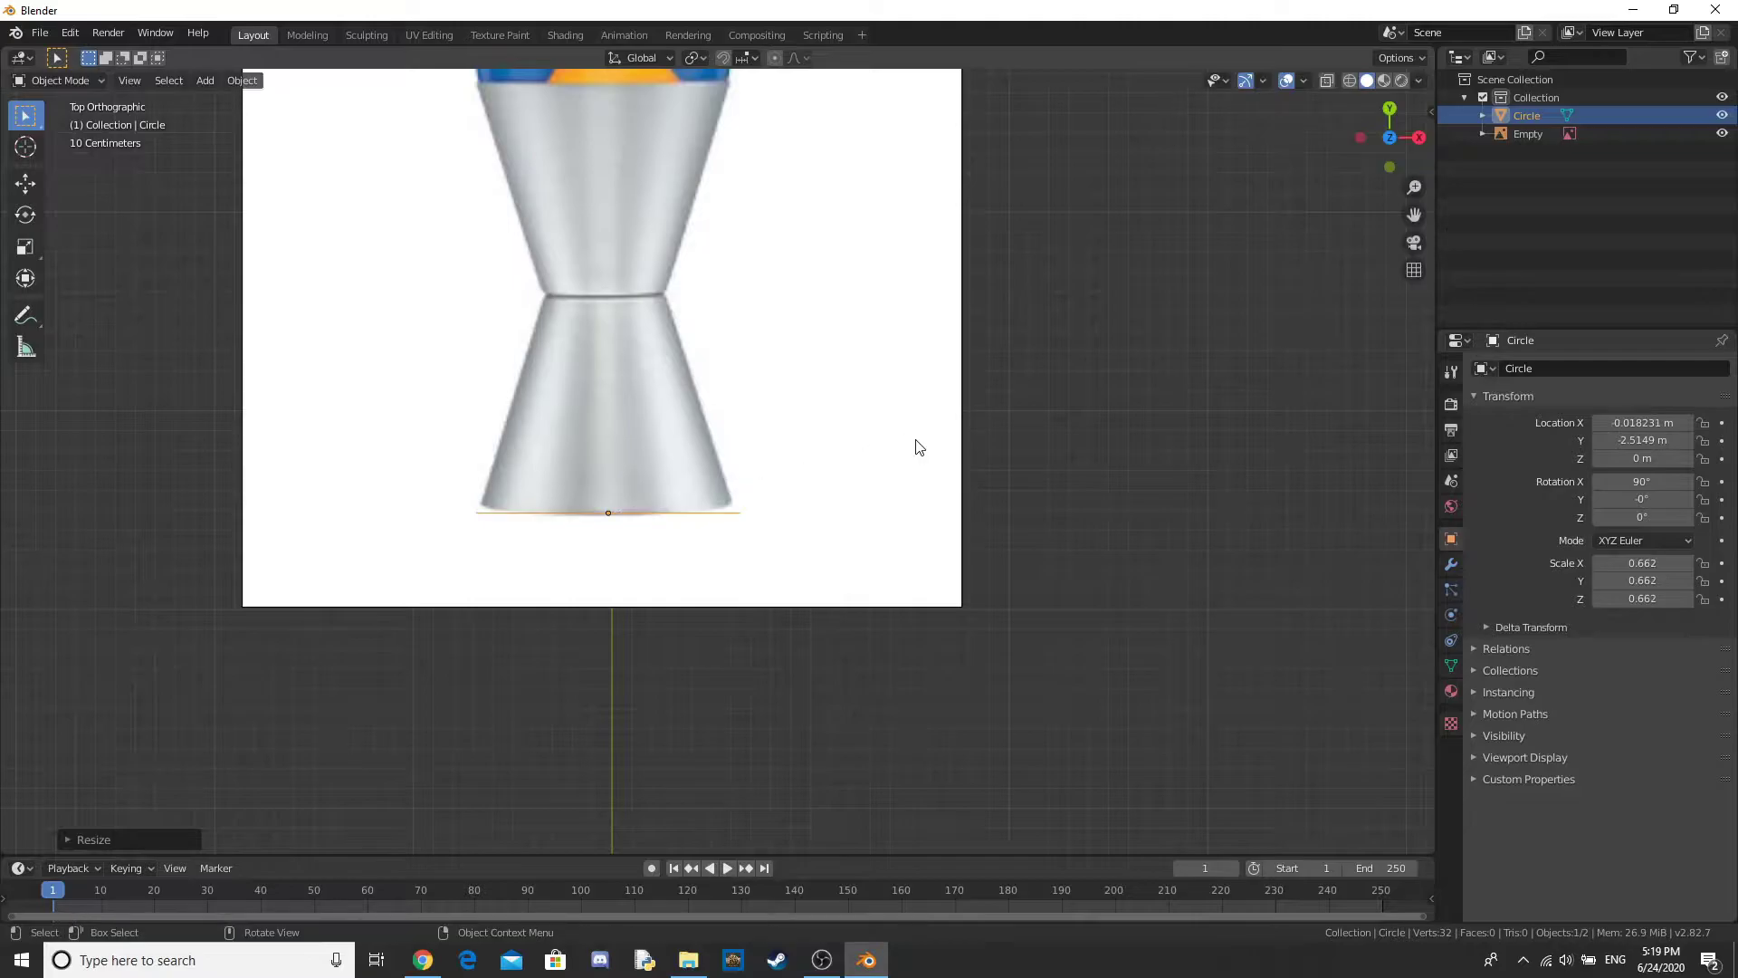
Step: Fill the circle with a face in Edit Mode
{"action": "key", "text": "Tab"}
{"action": "key", "text": "Tab"}
{"action": "middle_click_drag", "start_coordinate": [918, 442], "coordinate": [1164, 312]}
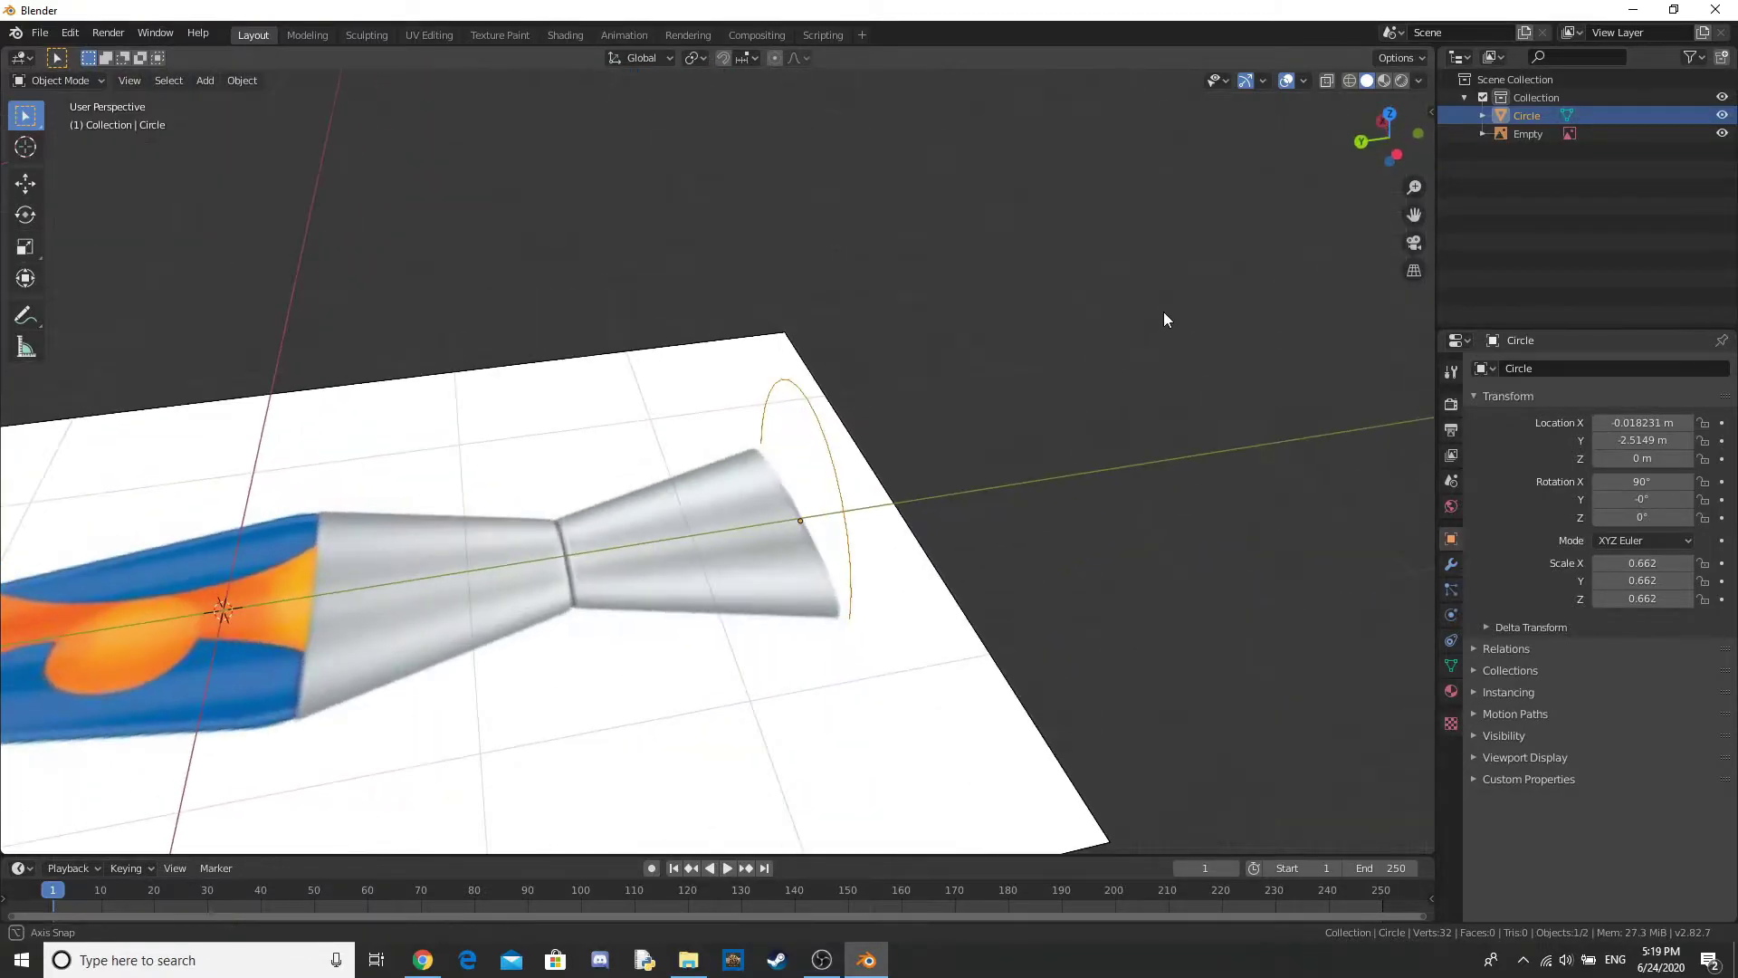
{"action": "key", "text": "Tab"}
{"action": "key", "text": "KP_7"}
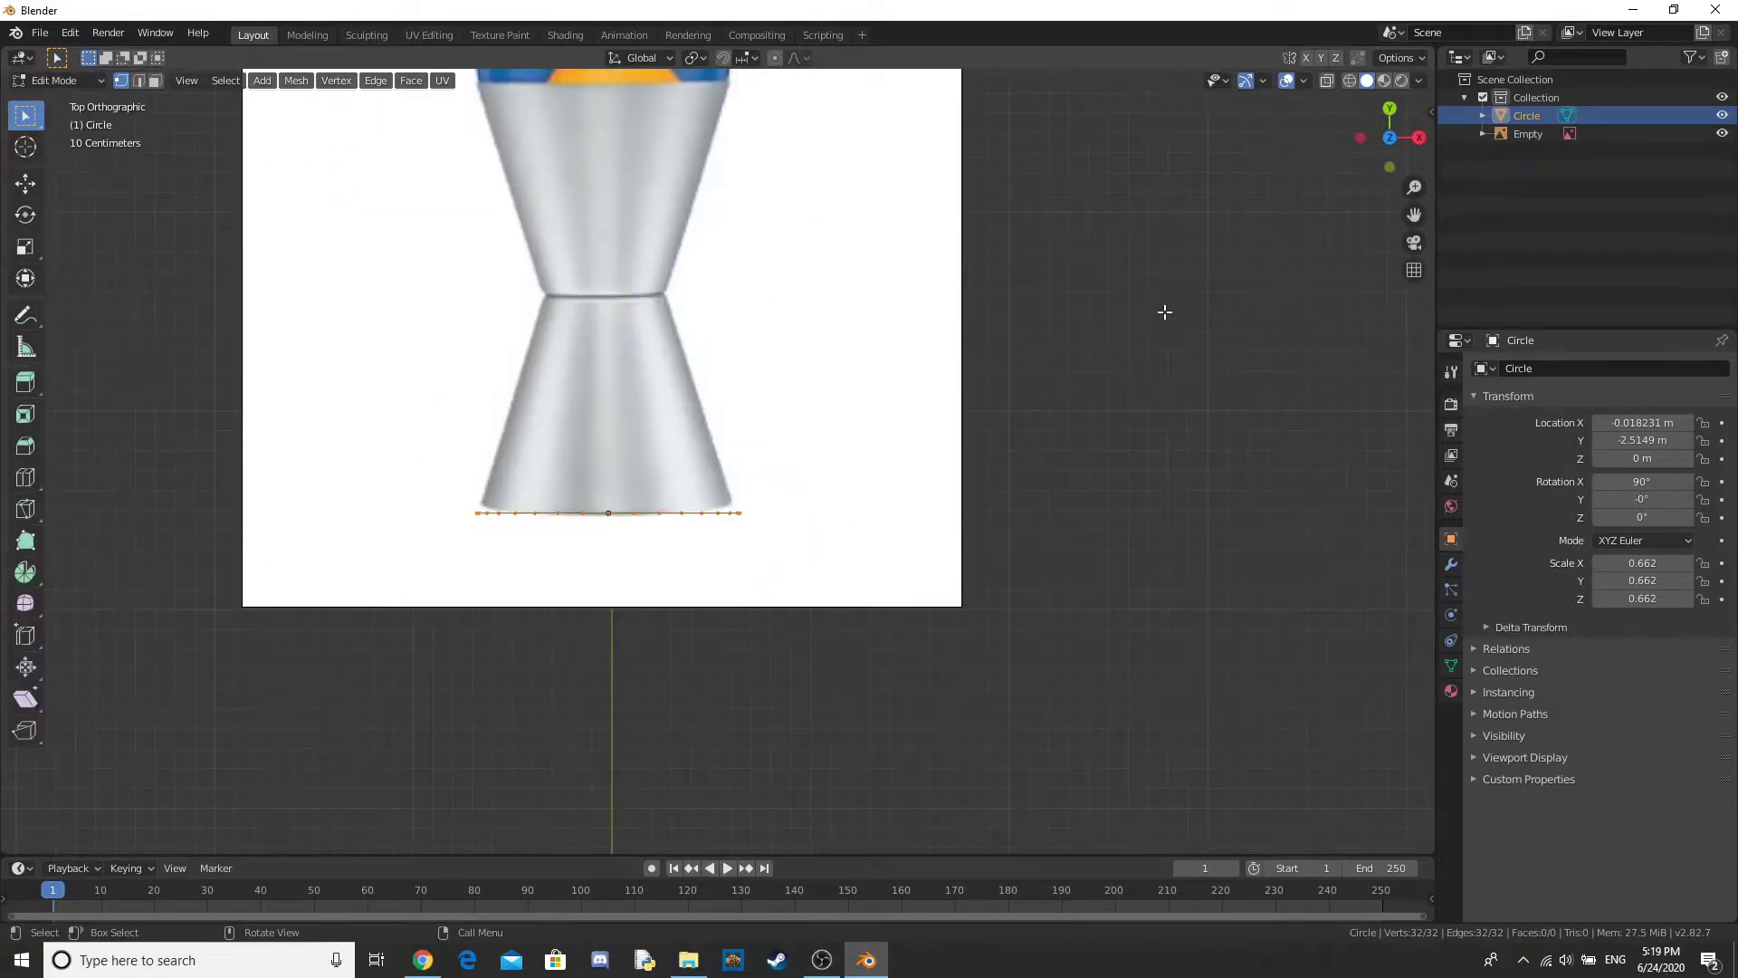
{"action": "key", "text": "f"}
{"action": "middle_click_drag", "start_coordinate": [941, 403], "coordinate": [1075, 275]}
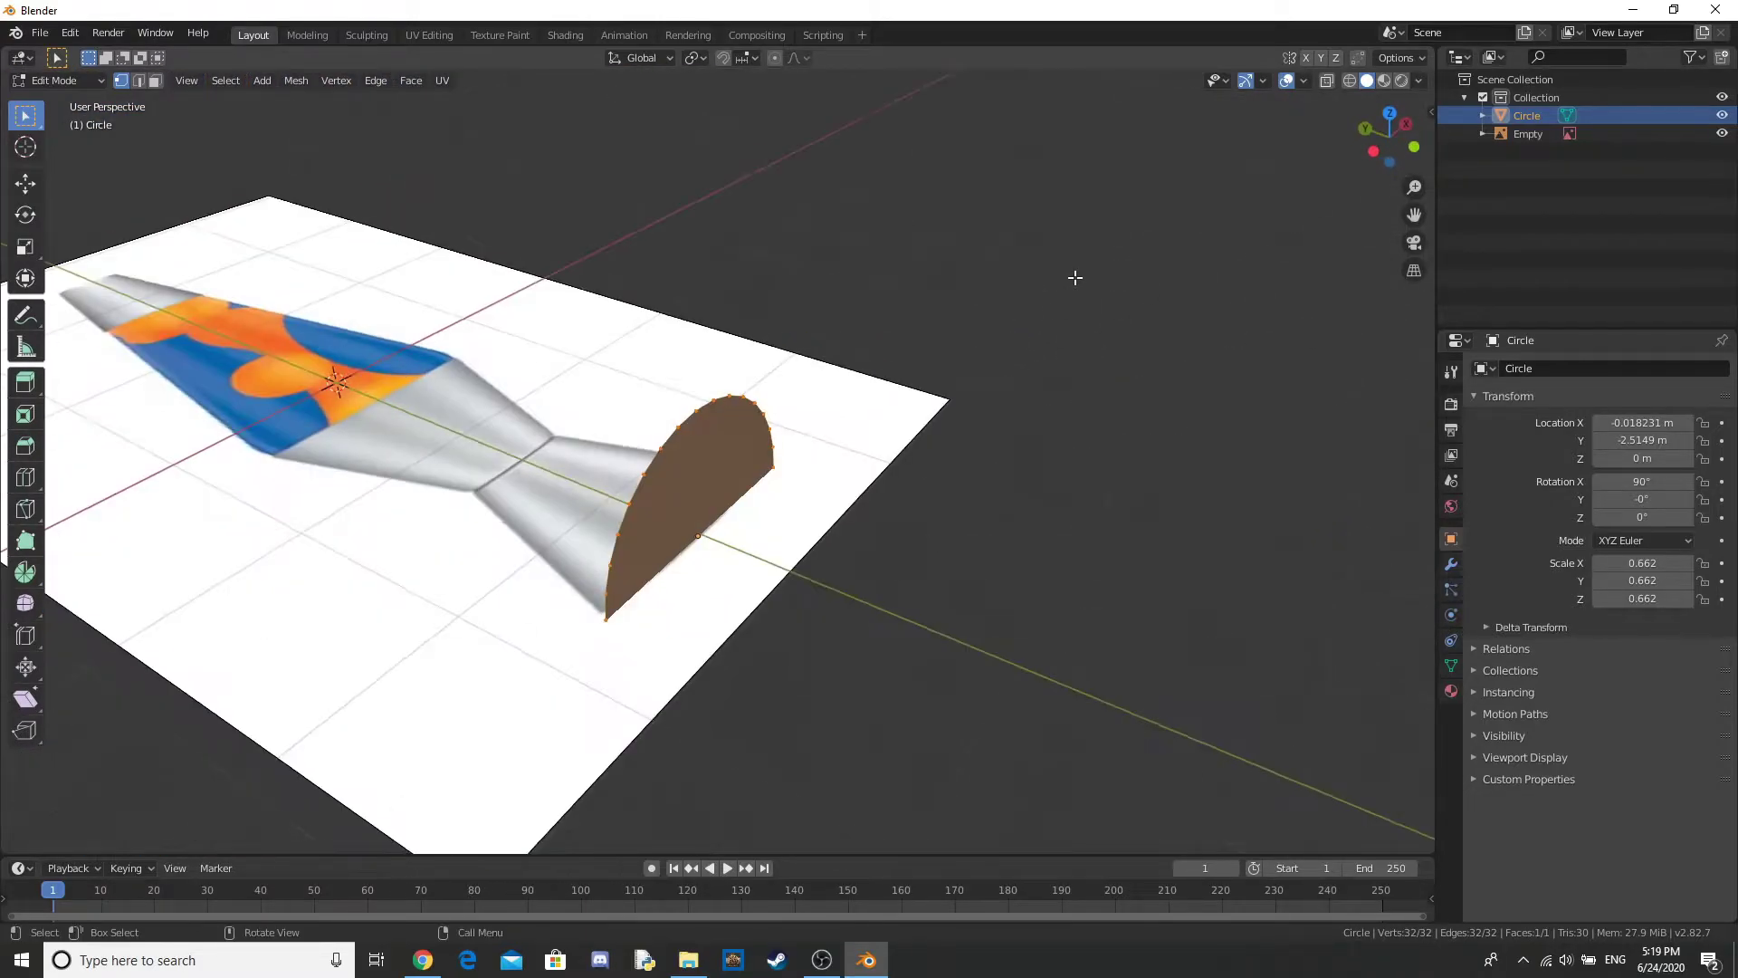
Step: Extrude the circular face about 1 m up to the lamp's waist and switch the viewport to wireframe shading
{"action": "key", "text": "KP_7"}
{"action": "key", "text": "e"}
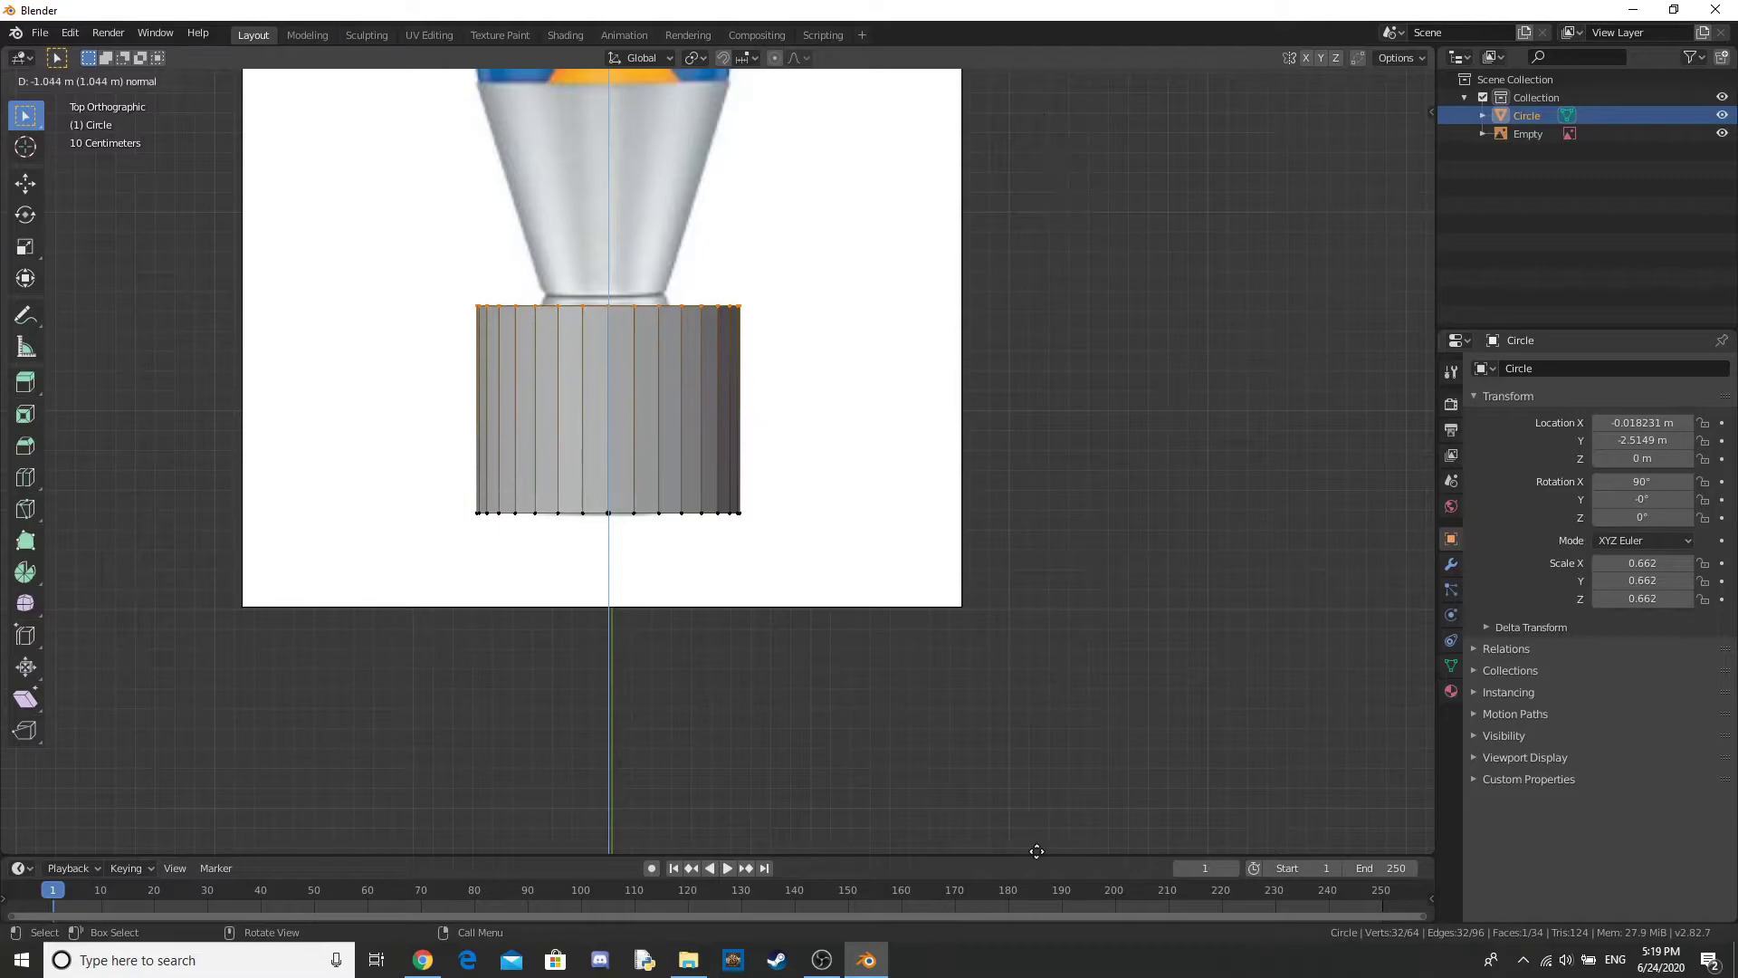
{"action": "left_click", "coordinate": [1031, 846]}
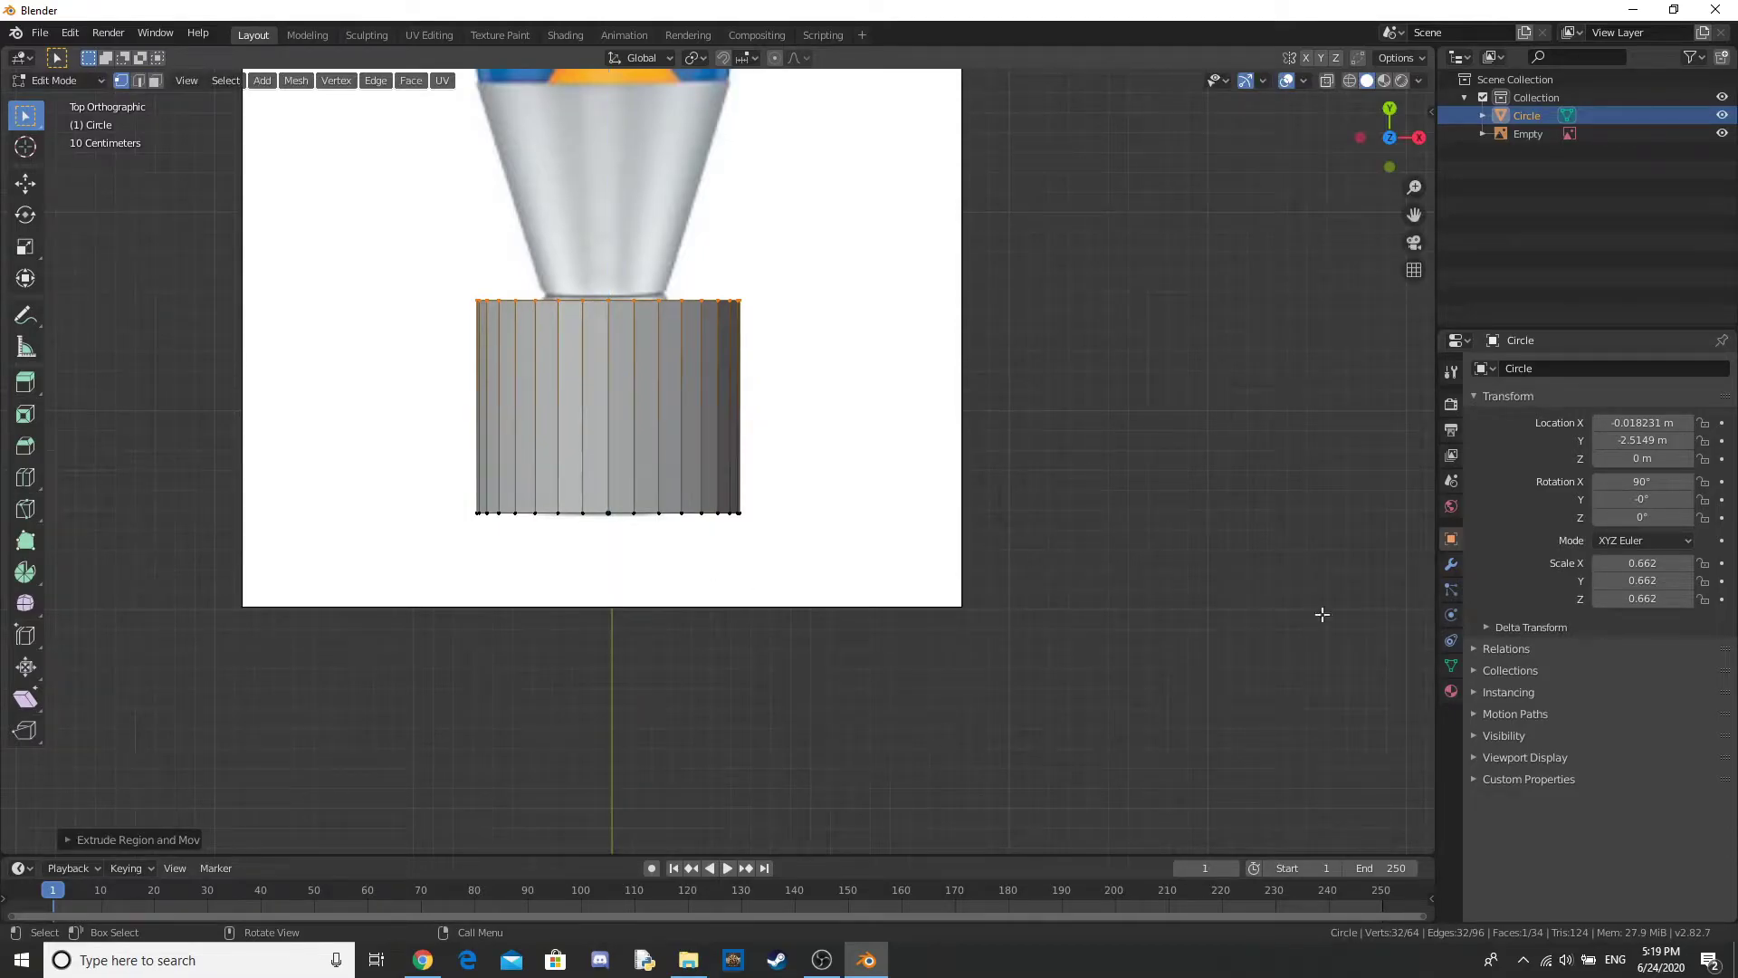
{"action": "key", "text": "z"}
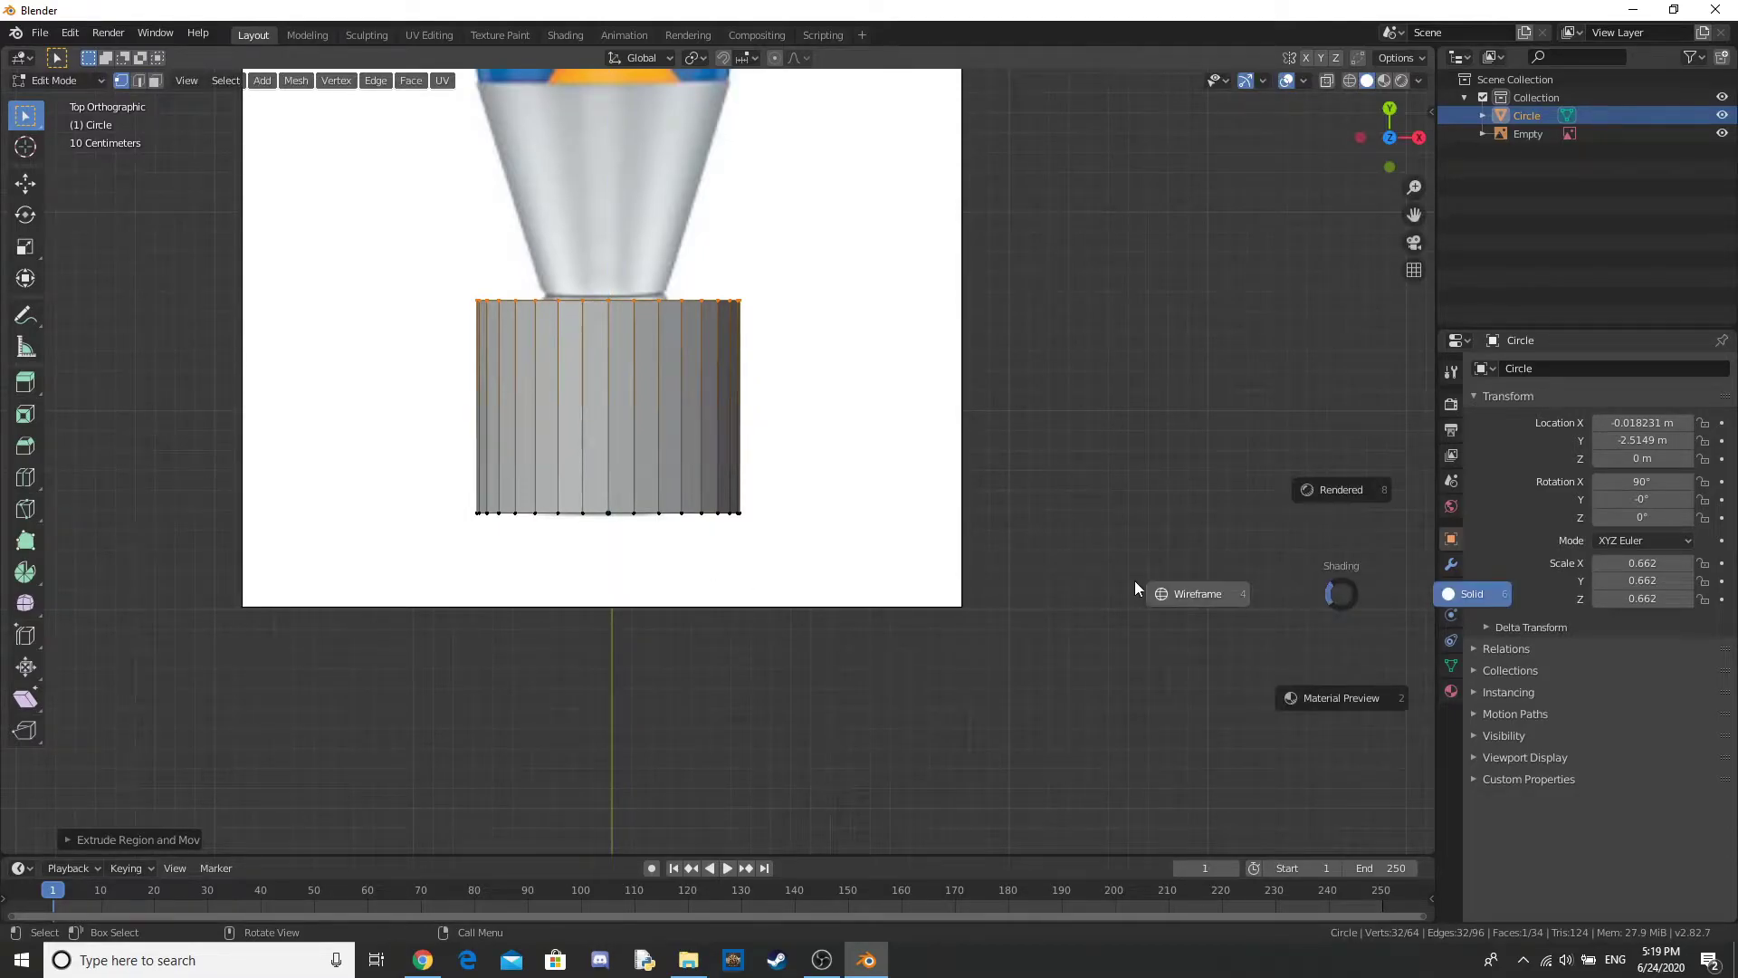
{"action": "left_click", "coordinate": [1191, 599]}
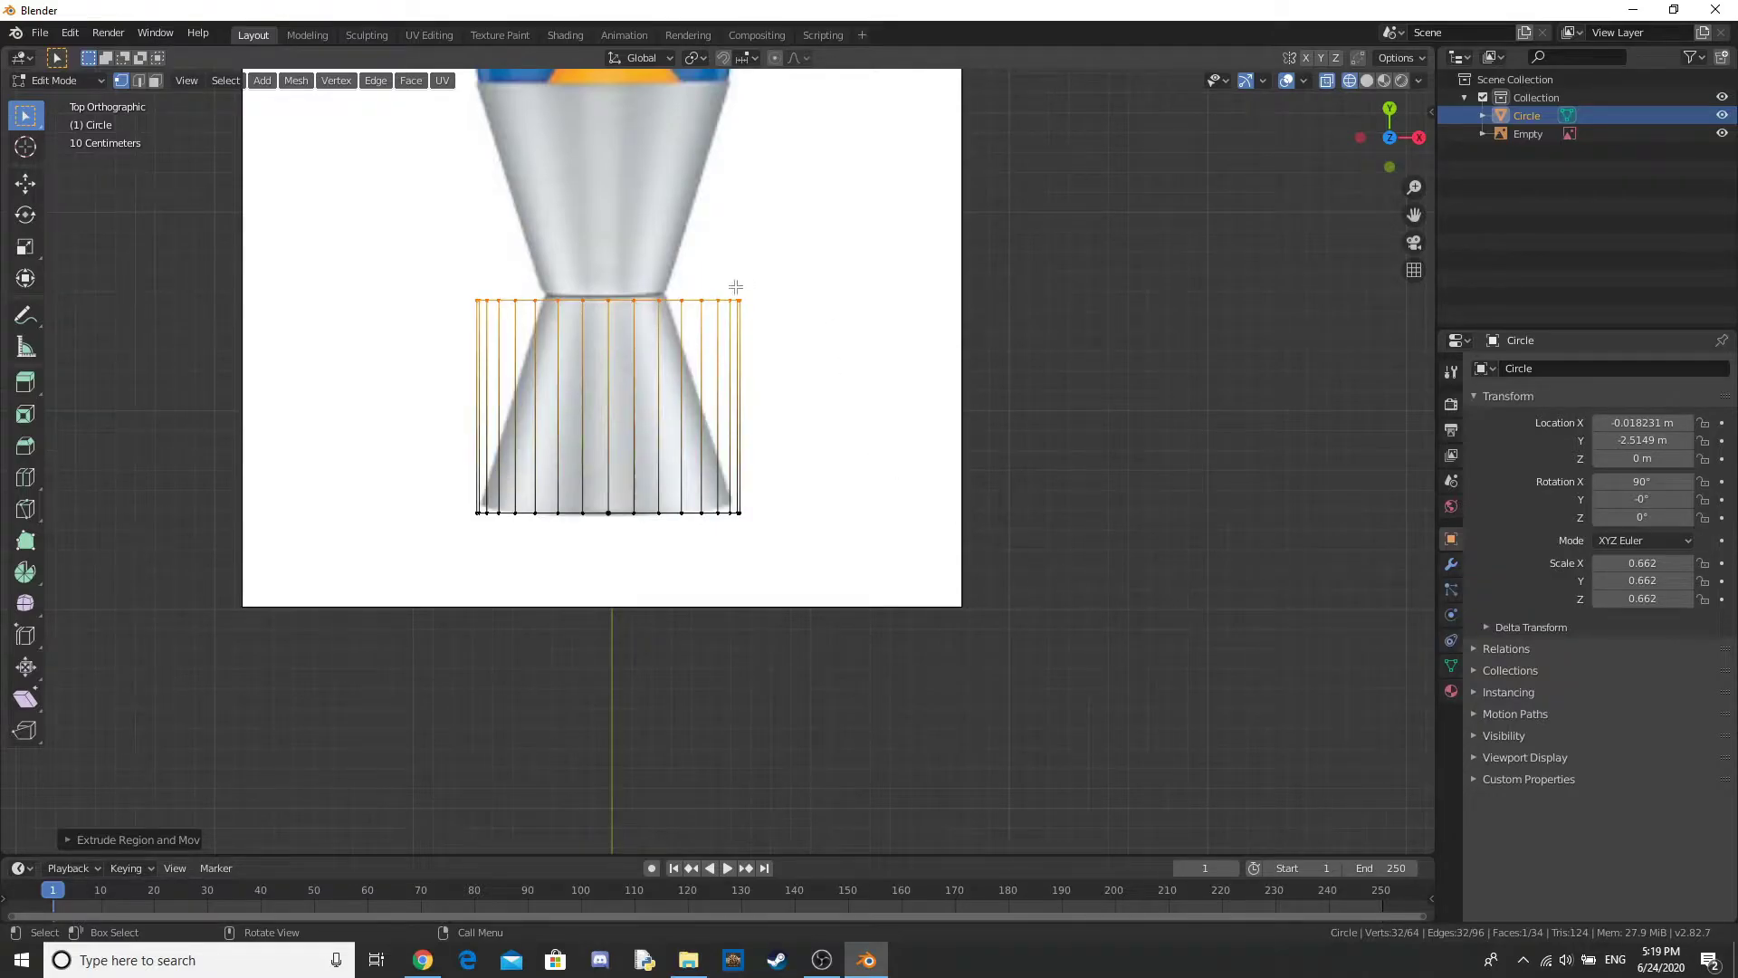
Step: Scale the extruded upper ring down to match the width of the lamp's waist in the reference
{"action": "scroll", "coordinate": [784, 324], "scroll_direction": "up", "scroll_amount": 2}
{"action": "scroll", "coordinate": [784, 323], "scroll_direction": "up", "scroll_amount": 1}
{"action": "key", "text": "s"}
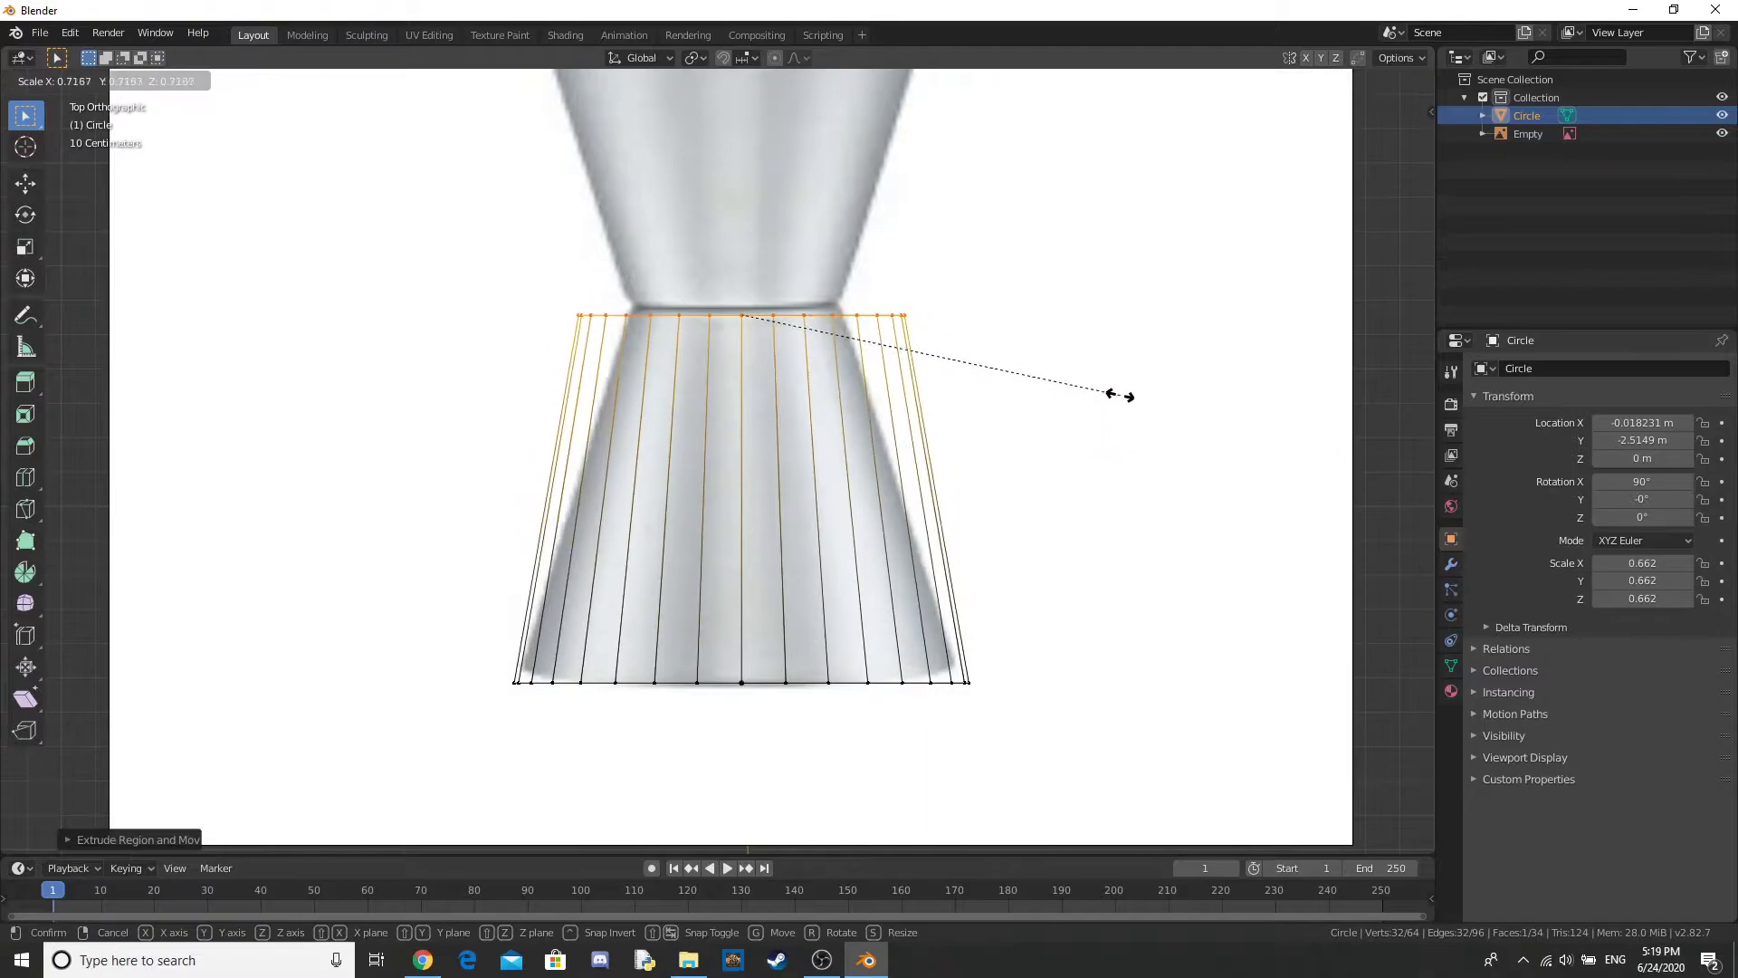
{"action": "left_click", "coordinate": [996, 341]}
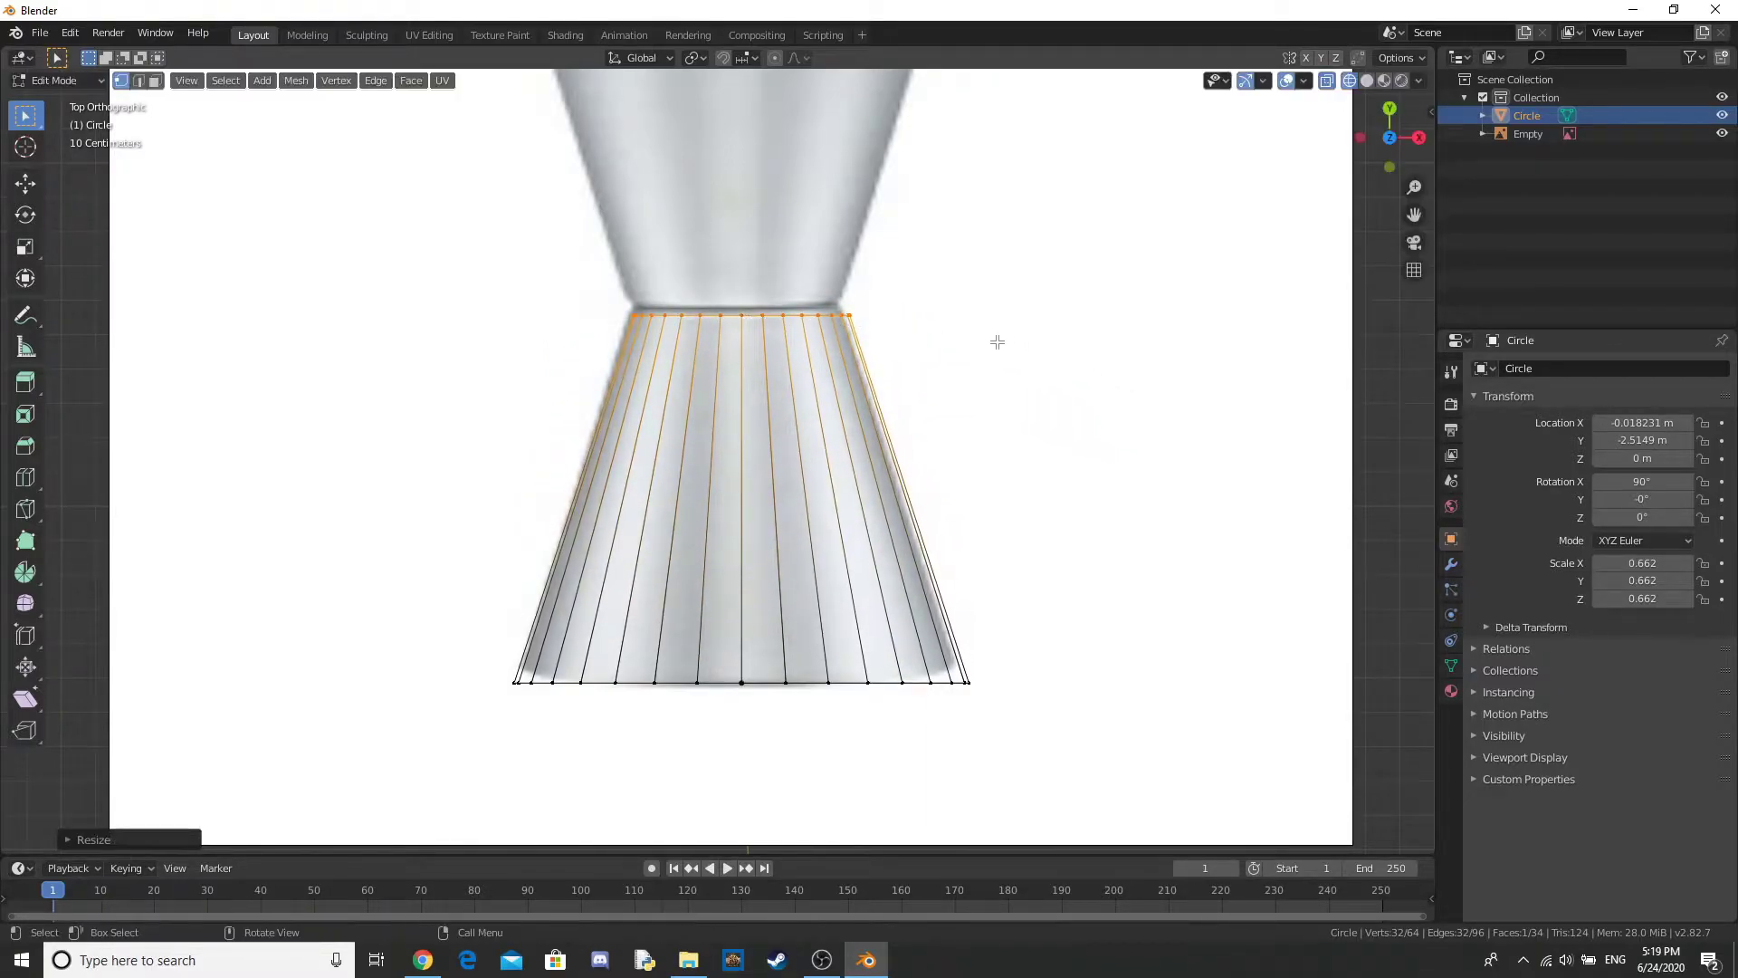
Step: Extrude and scale further sections from the waist to the lamp's tip, following the outline of the reference image
{"action": "scroll", "coordinate": [1071, 384], "scroll_direction": "up", "scroll_amount": 5}
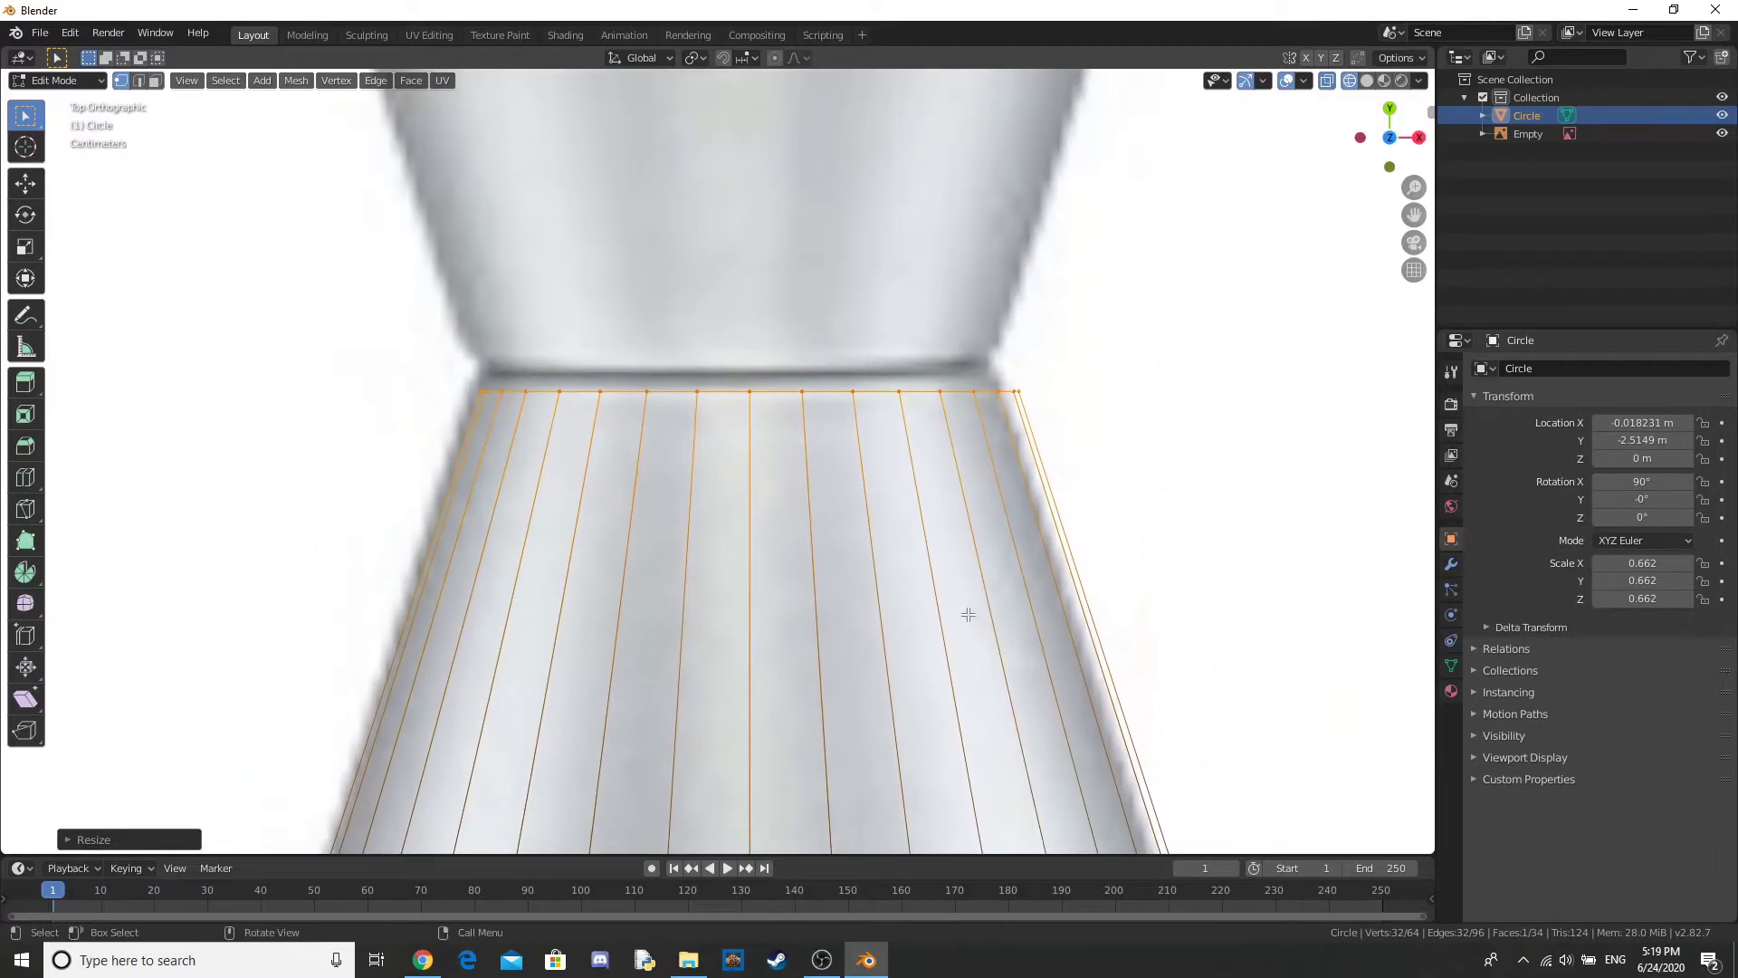
{"action": "scroll", "coordinate": [967, 609], "scroll_direction": "down", "scroll_amount": 2}
{"action": "key", "text": "e"}
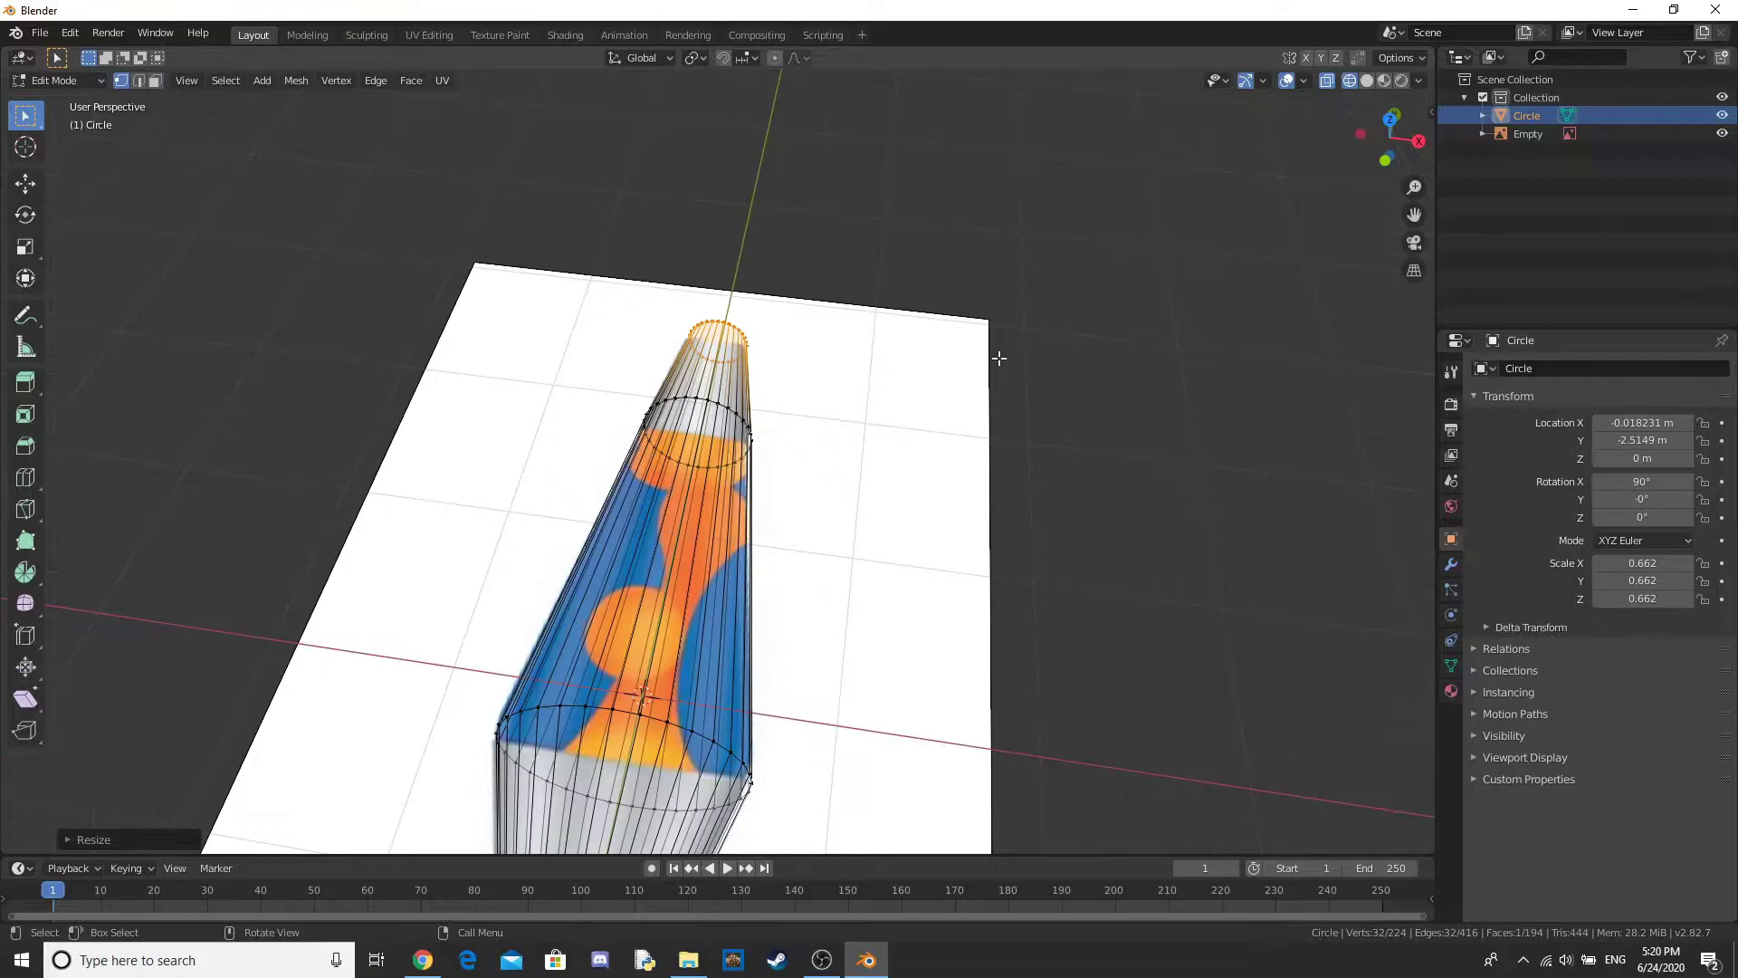
Step: Select the whole lamp mesh, return to solid shading in Object Mode and delete the reference image
{"action": "key", "text": "a"}
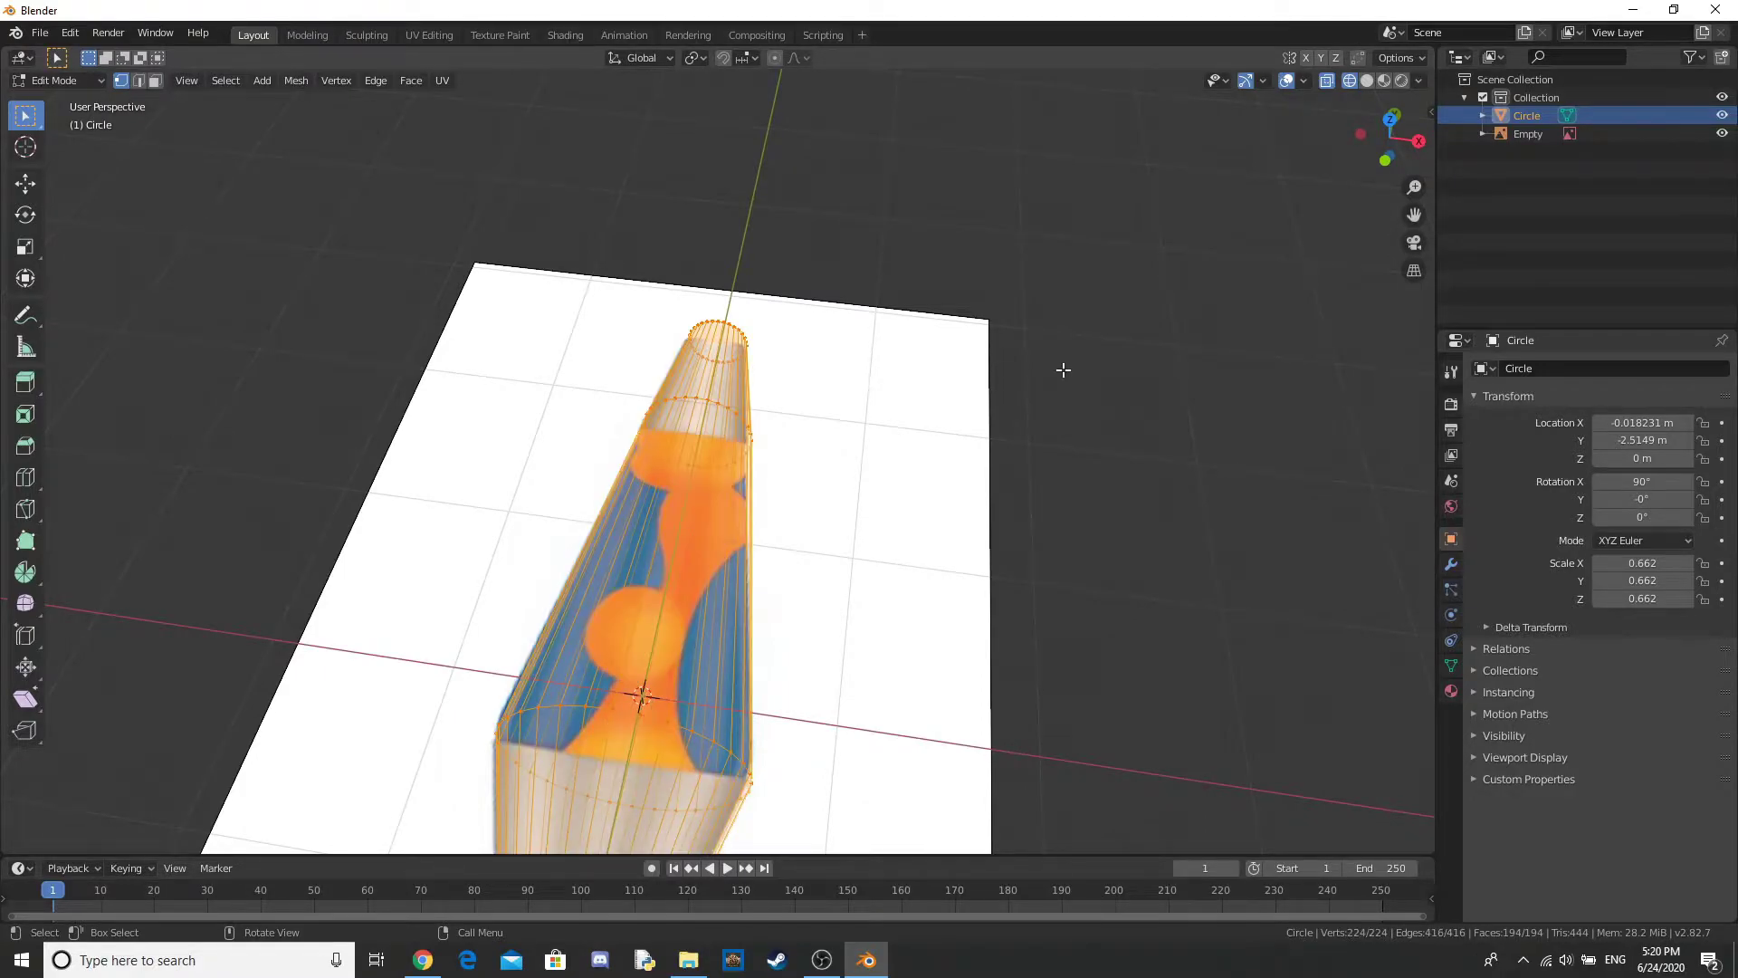
{"action": "key", "text": "z"}
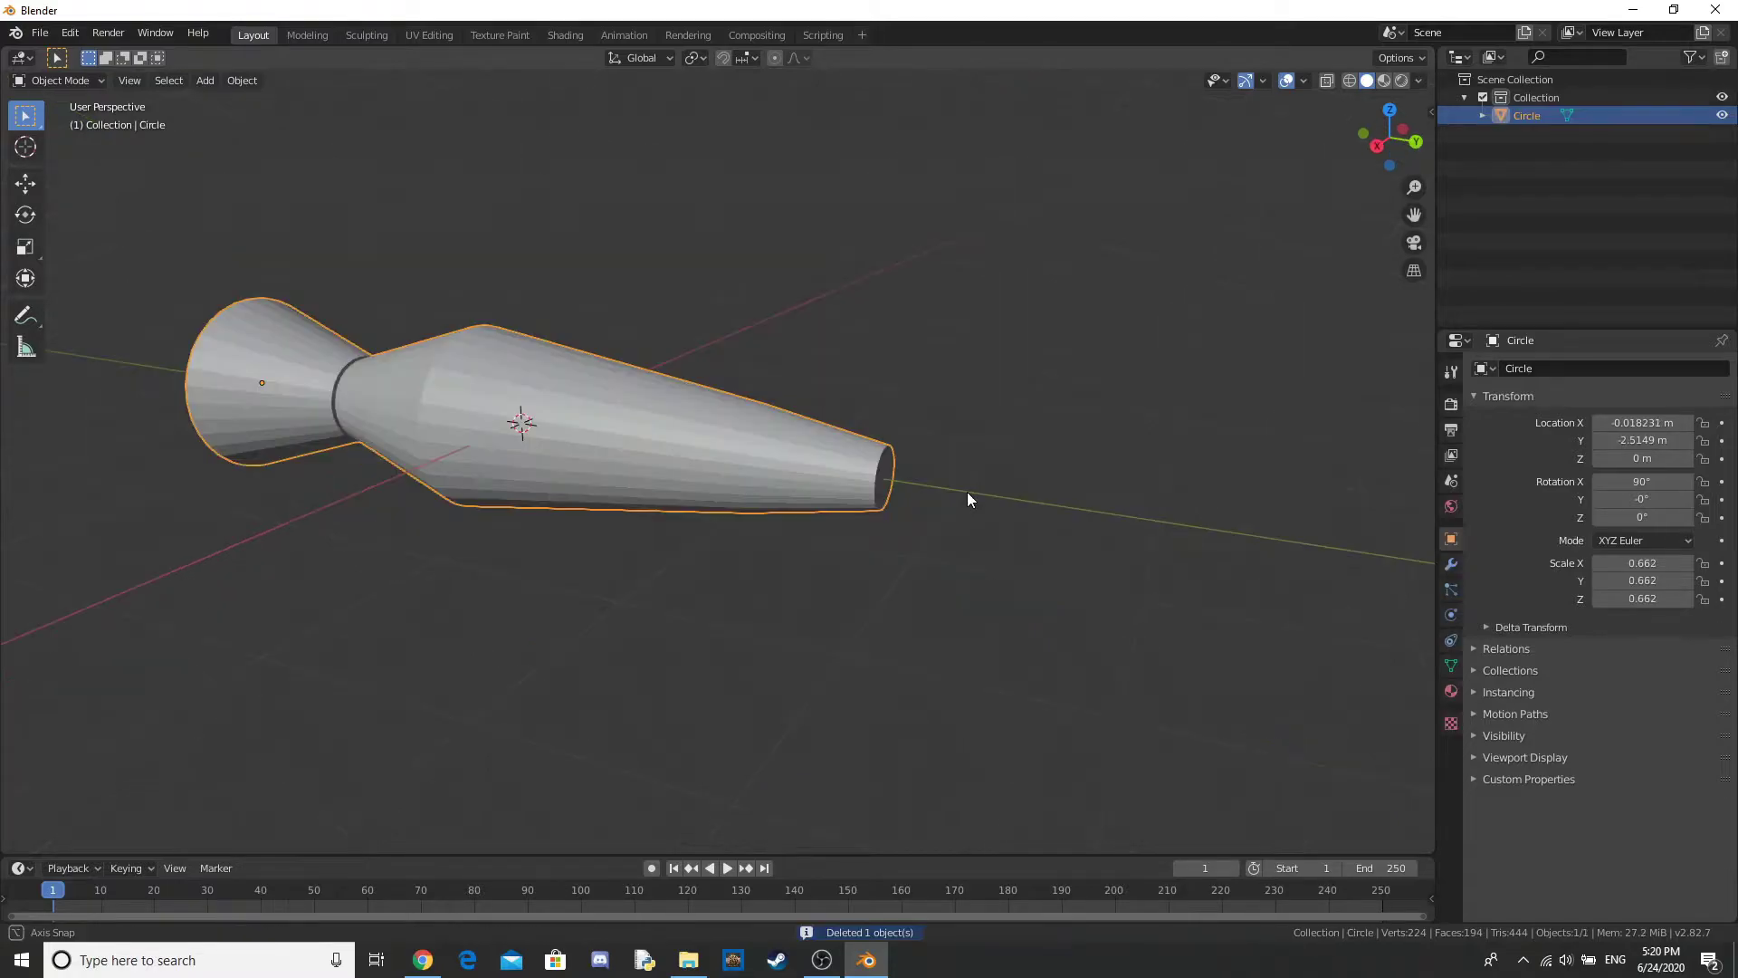
Step: Rotate the lamp upright about X to 180 degrees and move it along Y to about 0.05 m, over the origin
{"action": "key", "text": "r"}
{"action": "key", "text": "x"}
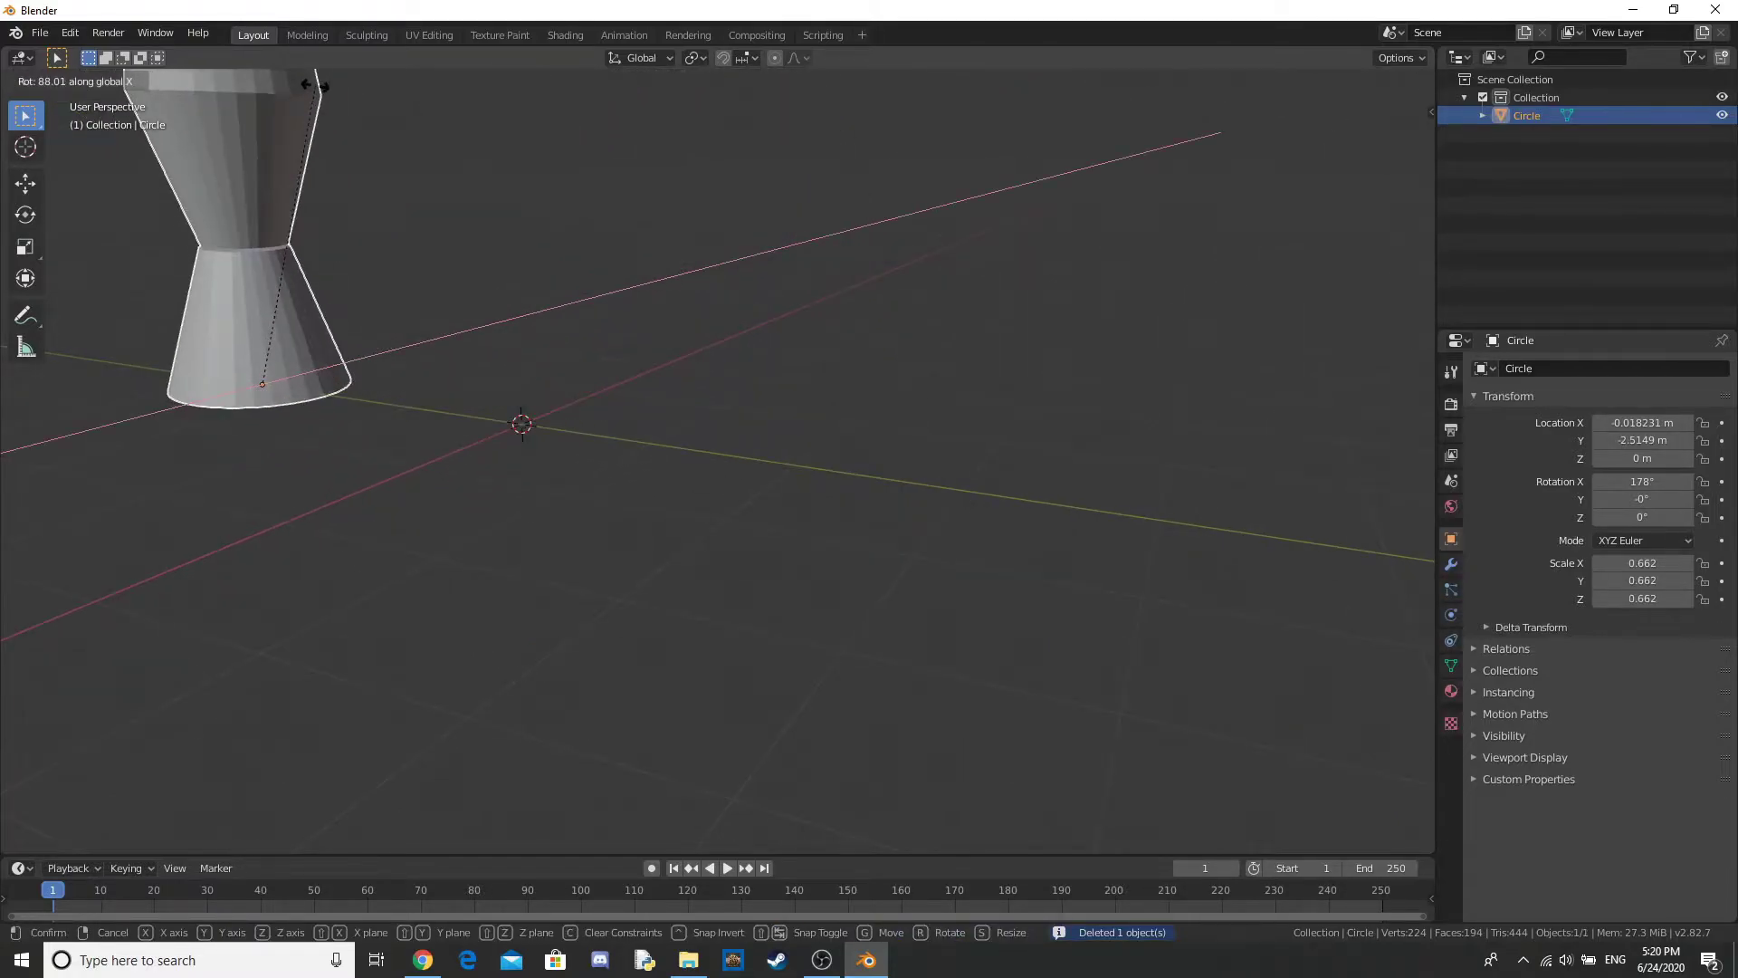
{"action": "left_click", "coordinate": [312, 82]}
{"action": "middle_click_drag", "start_coordinate": [580, 398], "coordinate": [619, 418]}
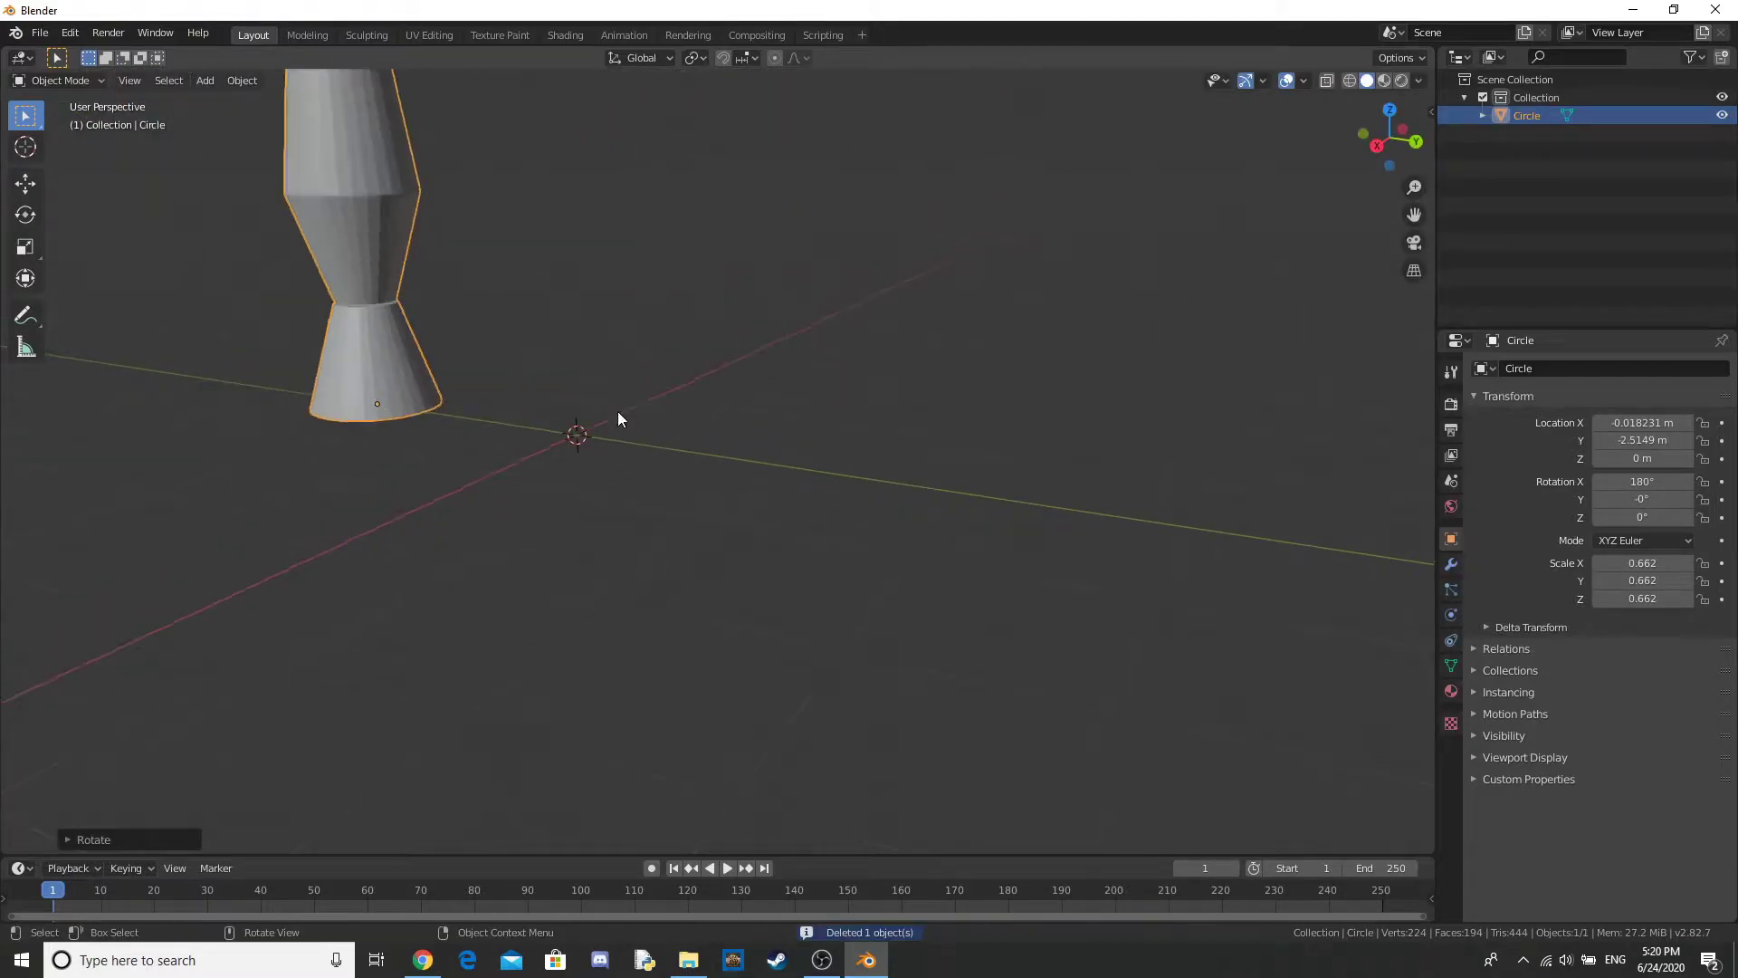
{"action": "key", "text": "g"}
{"action": "key", "text": "y"}
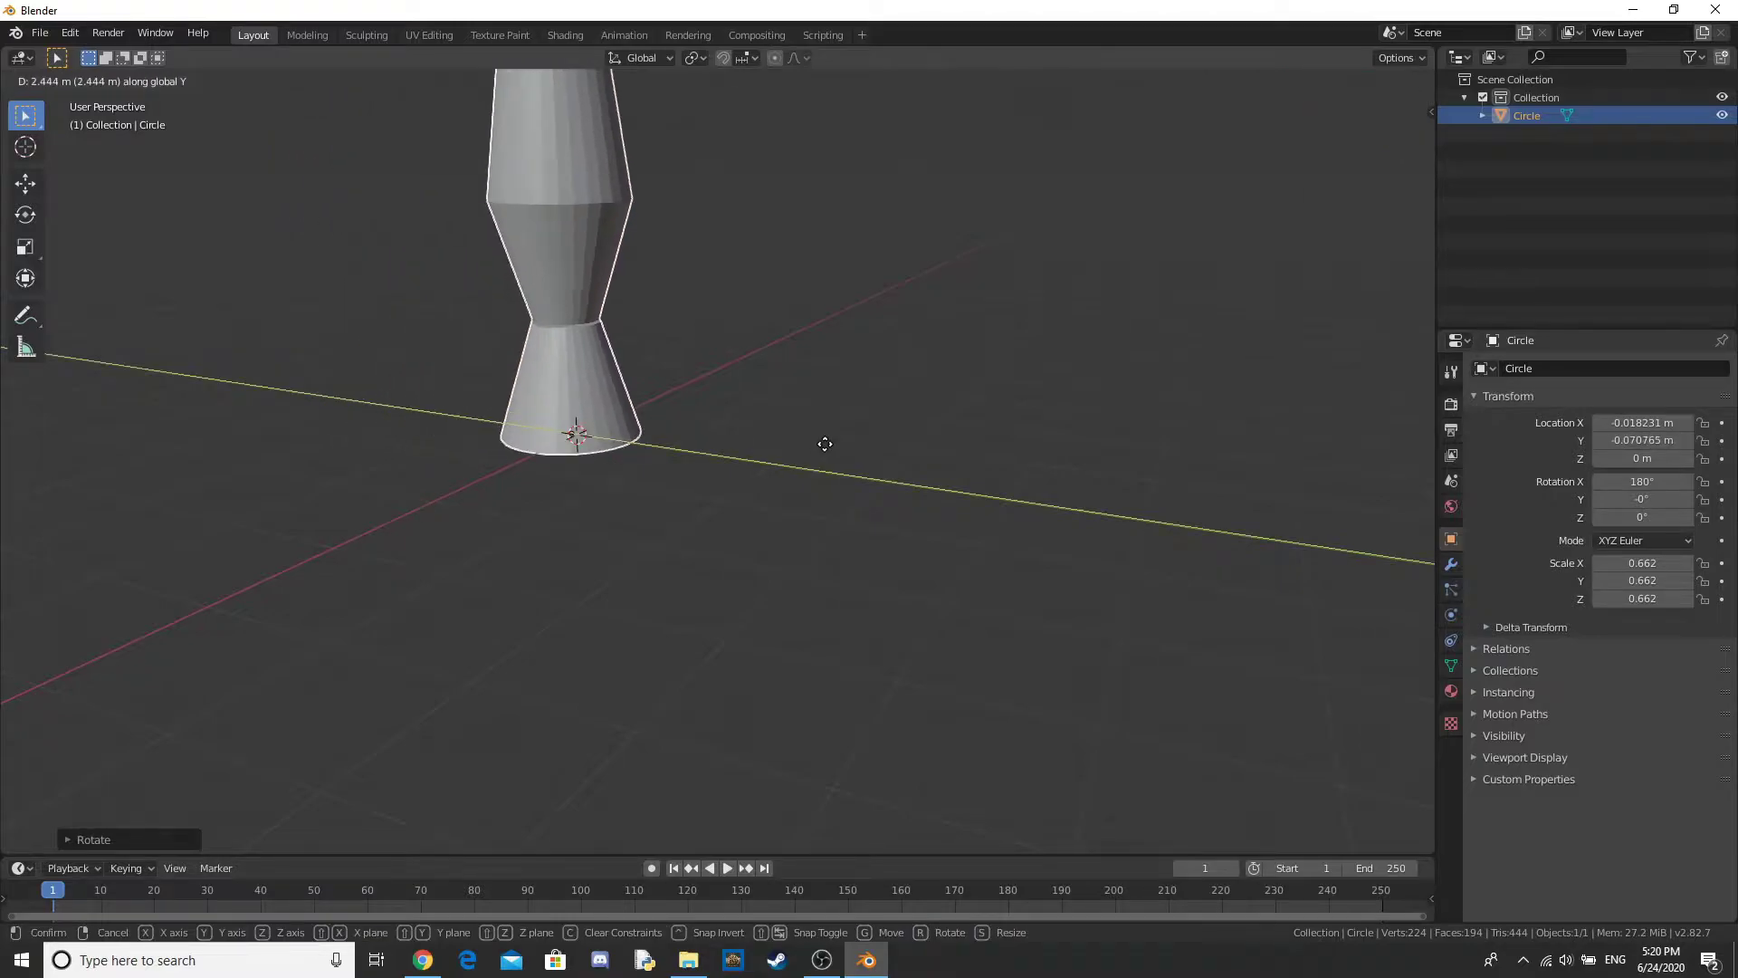
{"action": "left_click", "coordinate": [777, 457]}
{"action": "mouse_move", "coordinate": [777, 449]}
{"action": "middle_mouse_down"}
{"action": "mouse_move", "coordinate": [985, 379]}
{"action": "mouse_move", "coordinate": [1388, 82]}
{"action": "middle_mouse_up"}
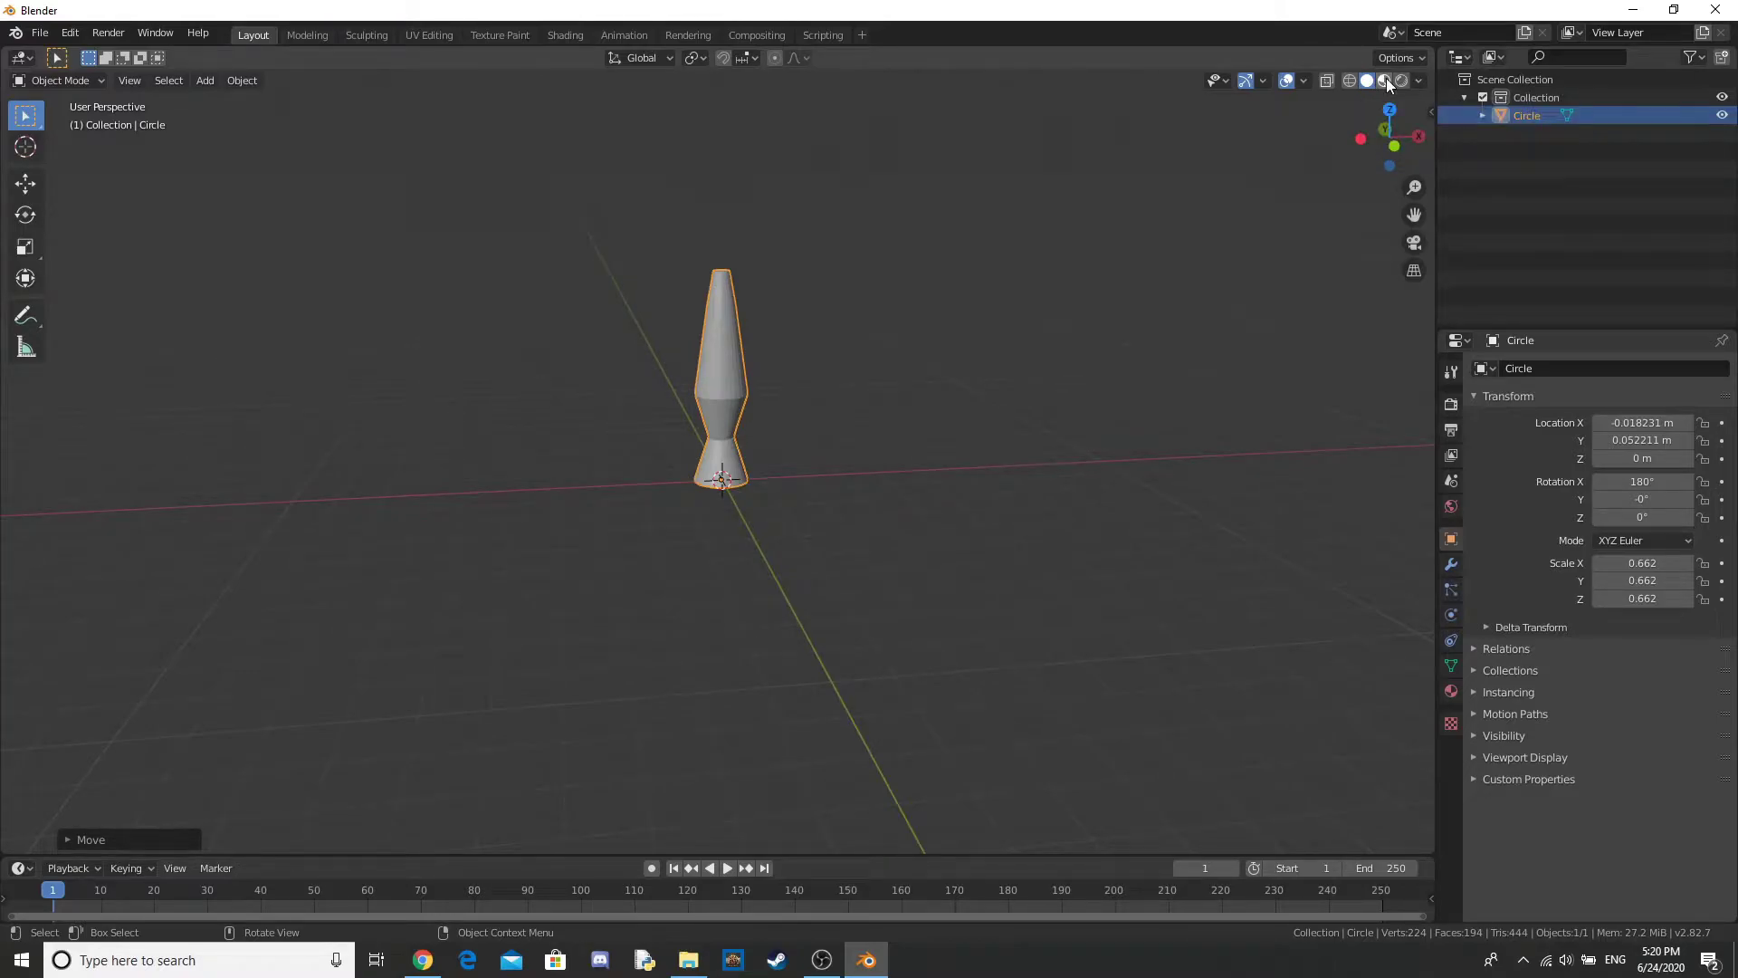
Step: Show the lamp in material preview shading and switch to the Shading workspace
{"action": "left_click", "coordinate": [1385, 80]}
{"action": "mouse_move", "coordinate": [797, 416]}
{"action": "middle_mouse_down"}
{"action": "mouse_move", "coordinate": [752, 439]}
{"action": "mouse_move", "coordinate": [731, 272]}
{"action": "mouse_move", "coordinate": [679, 187]}
{"action": "middle_mouse_up"}
{"action": "left_click", "coordinate": [560, 34]}
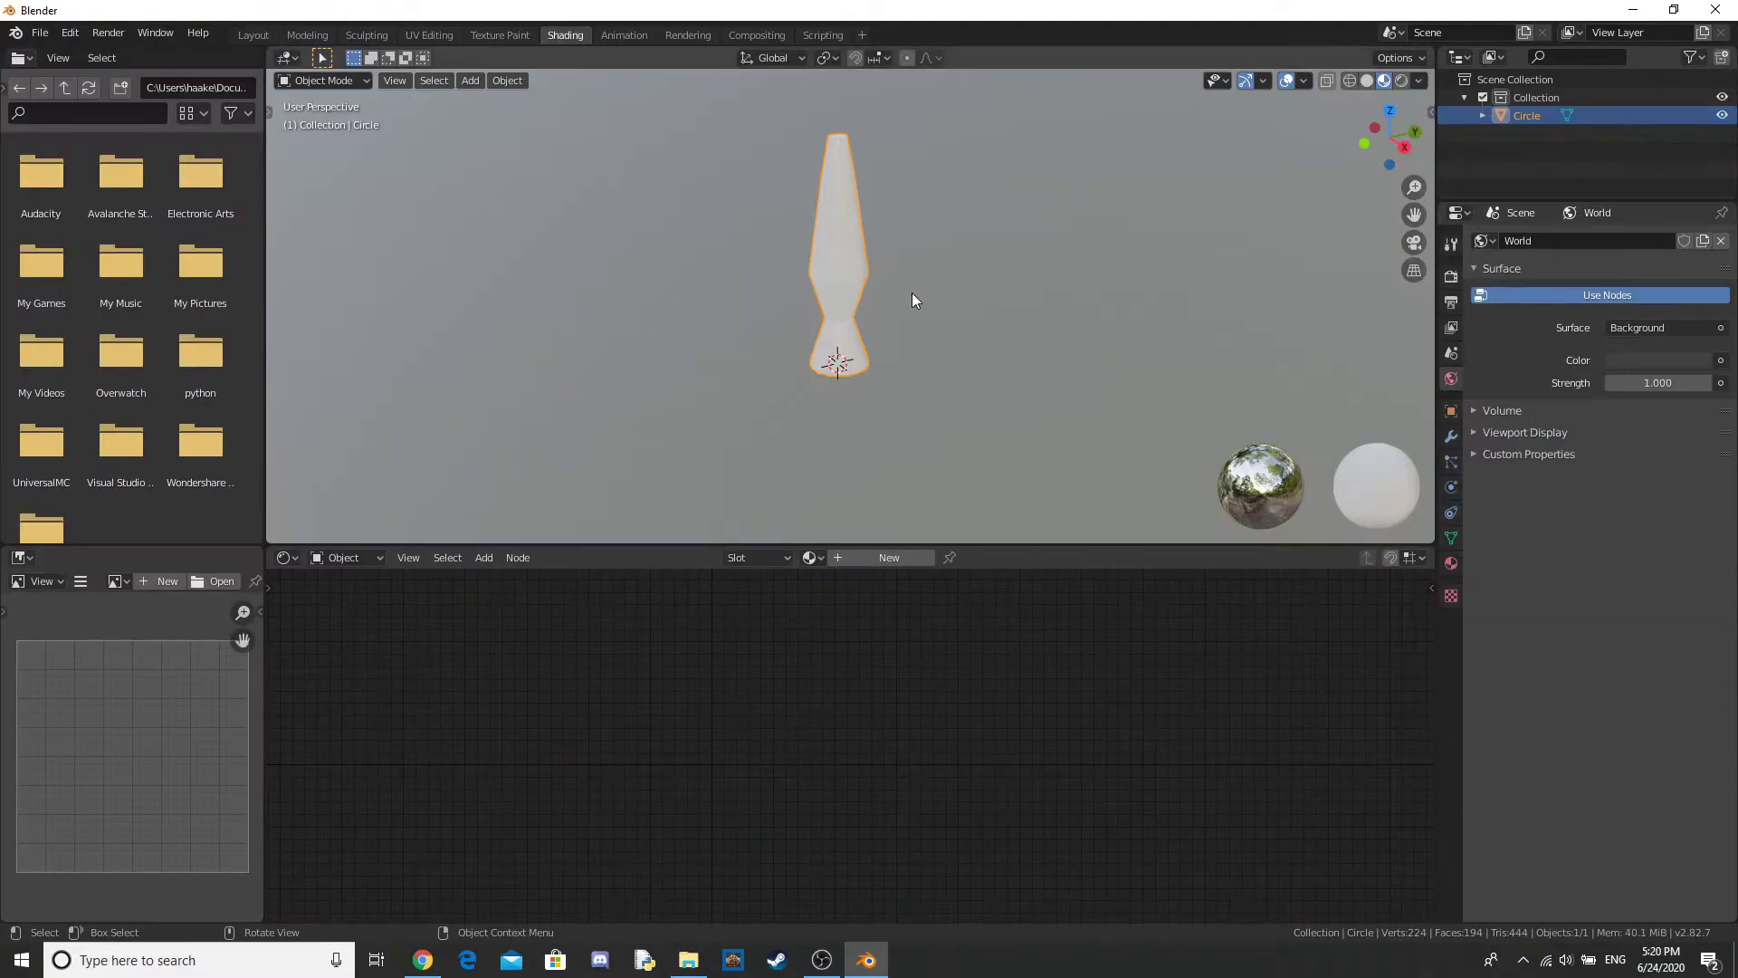
Step: Create two new materials for the lamp, each in its own material slot
{"action": "left_click", "coordinate": [1449, 563]}
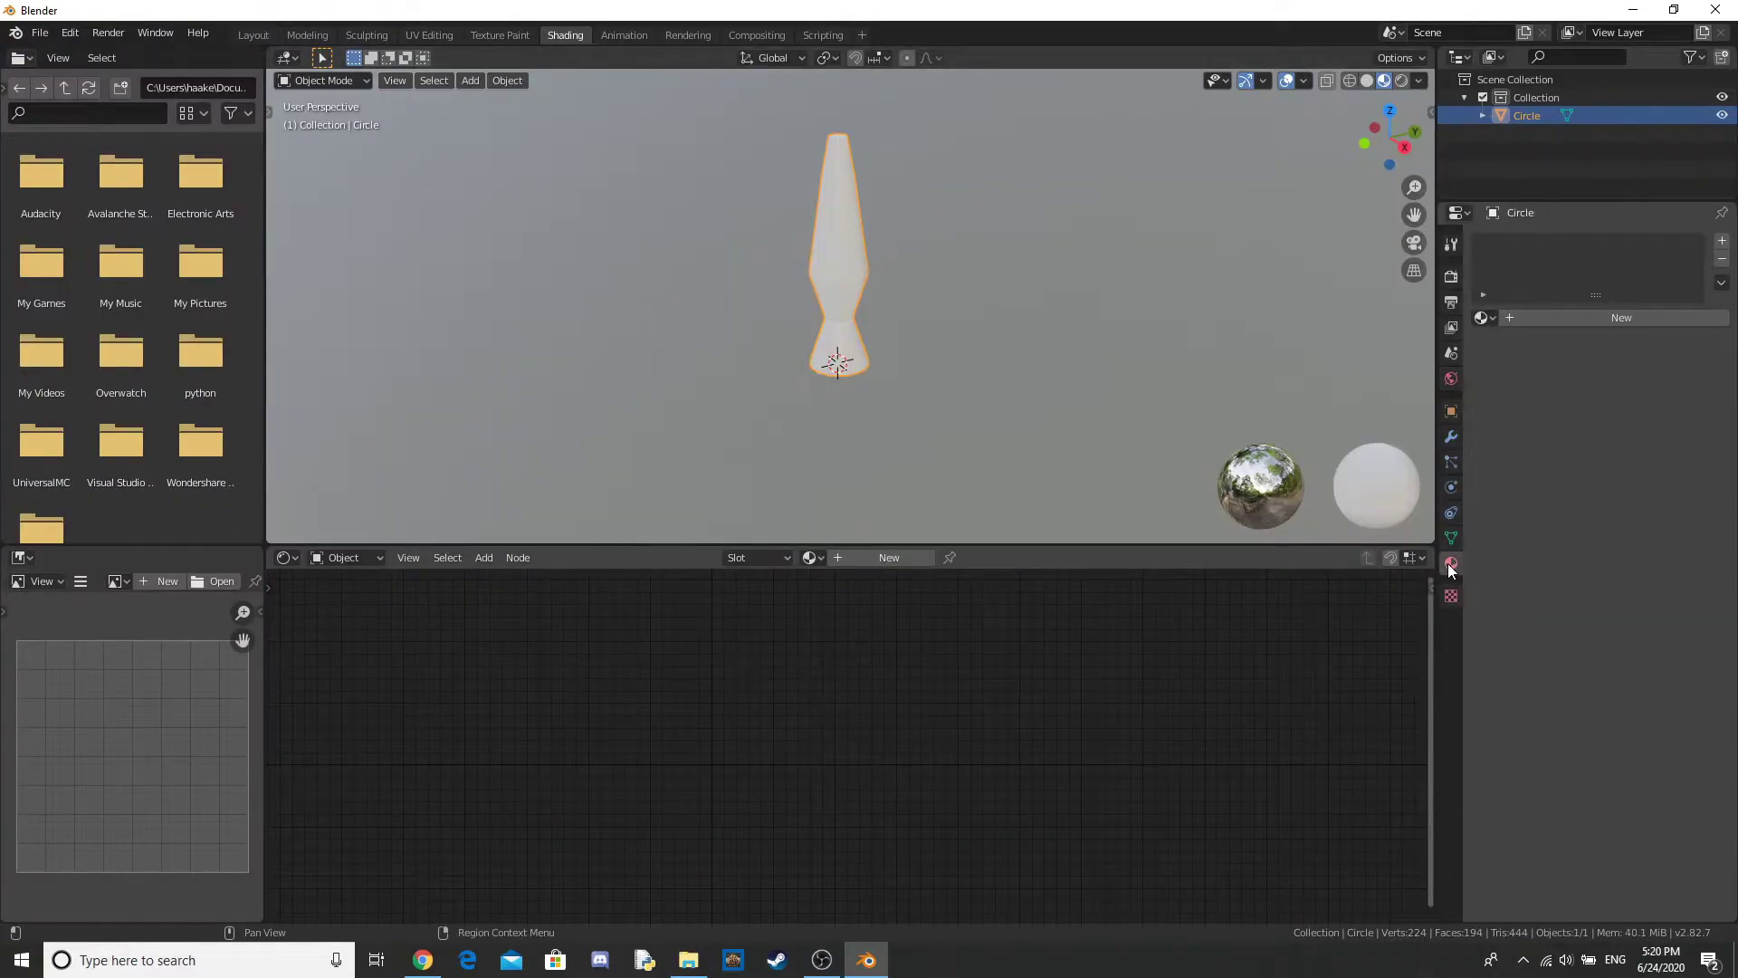
{"action": "left_click", "coordinate": [1532, 317]}
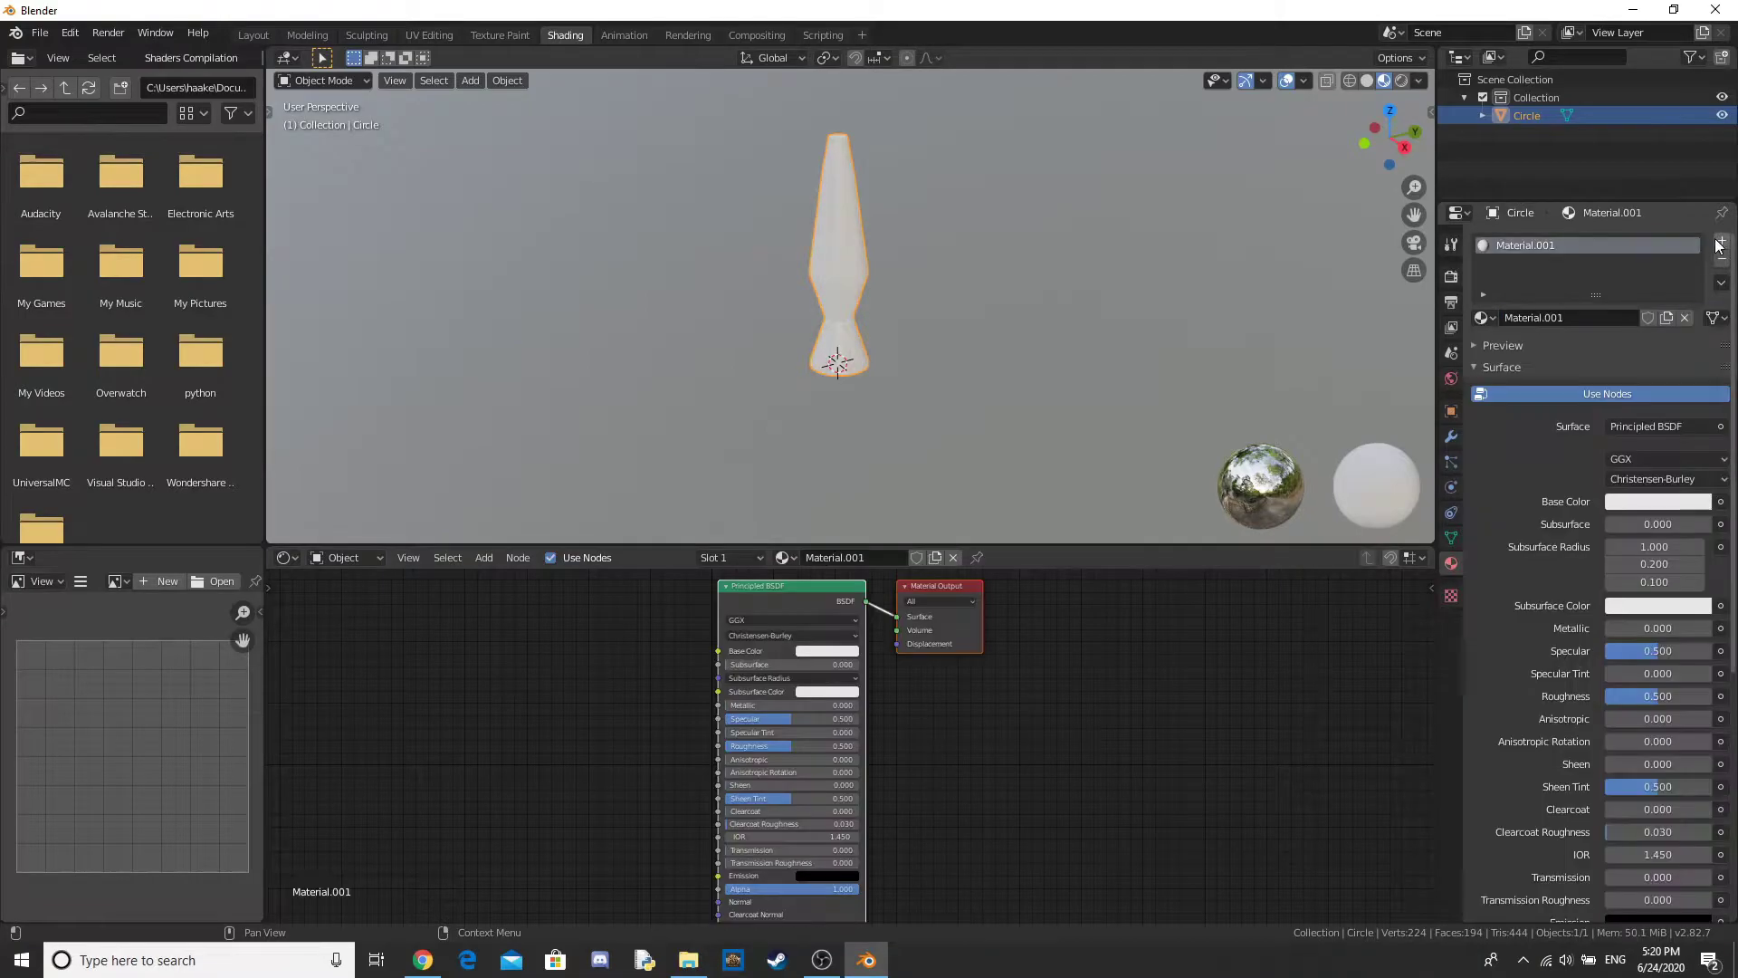
{"action": "left_click", "coordinate": [1723, 241]}
{"action": "left_click", "coordinate": [1630, 360]}
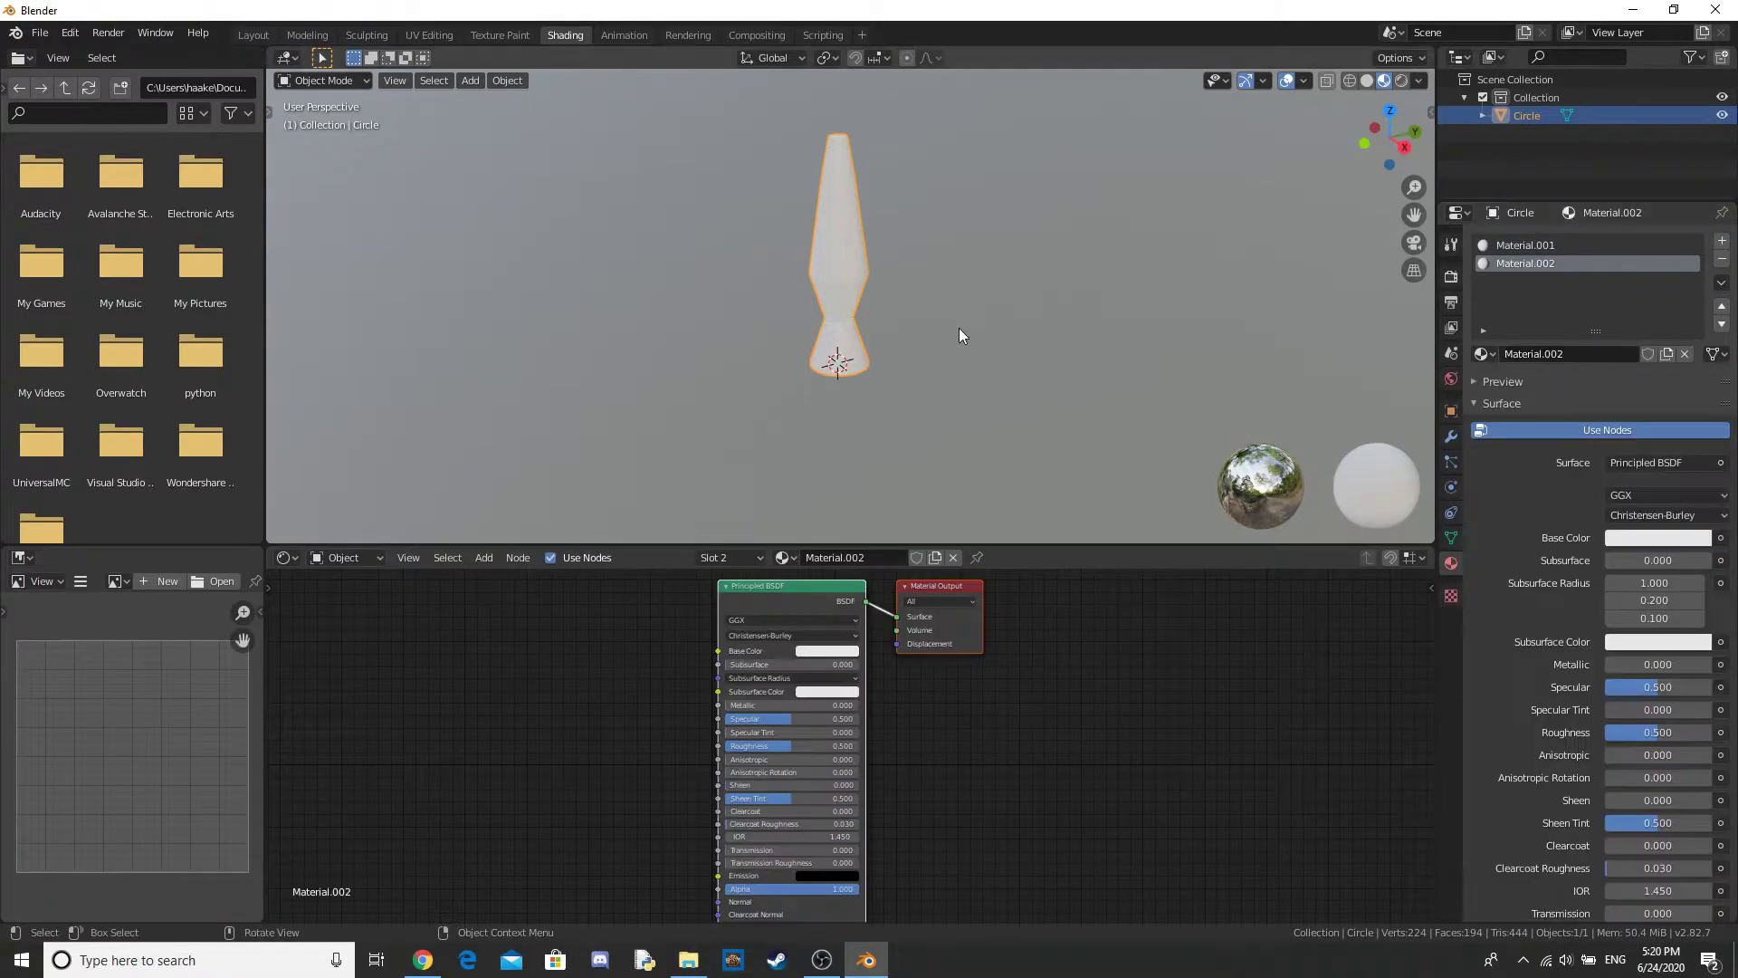
Step: Assign Material.002 to the ring of faces forming the lamp's long tapered glass section, and return to Object Mode
{"action": "key", "text": "Tab"}
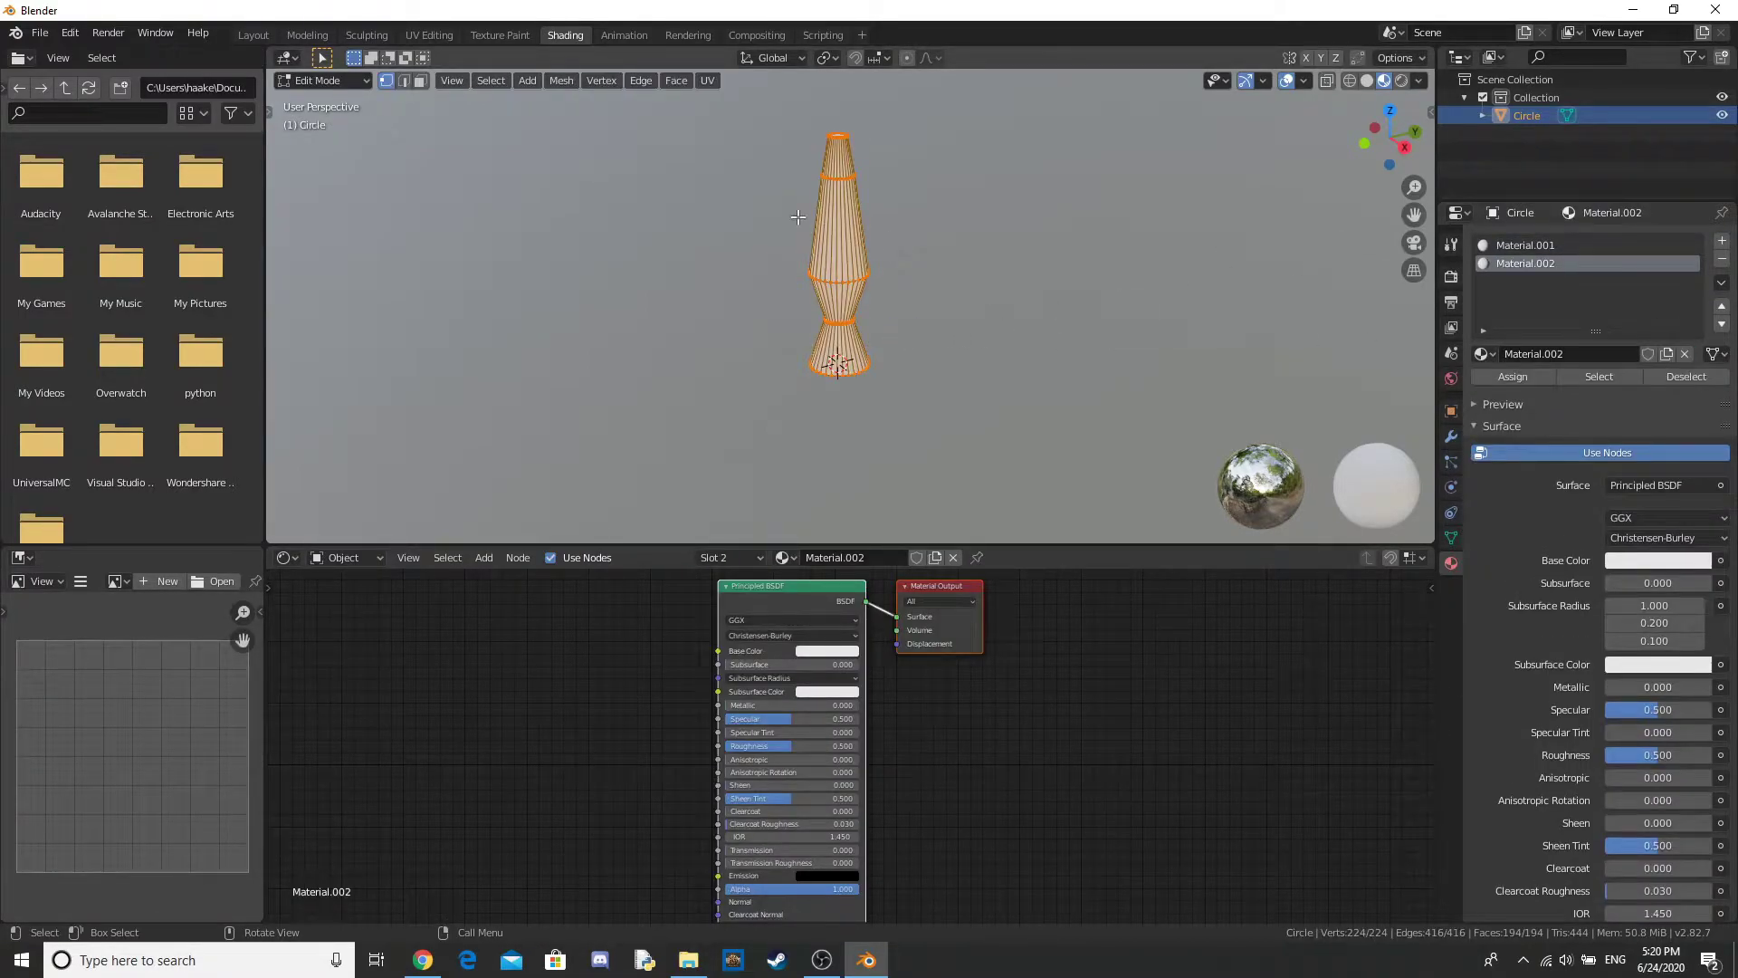
{"action": "key", "text": "a"}
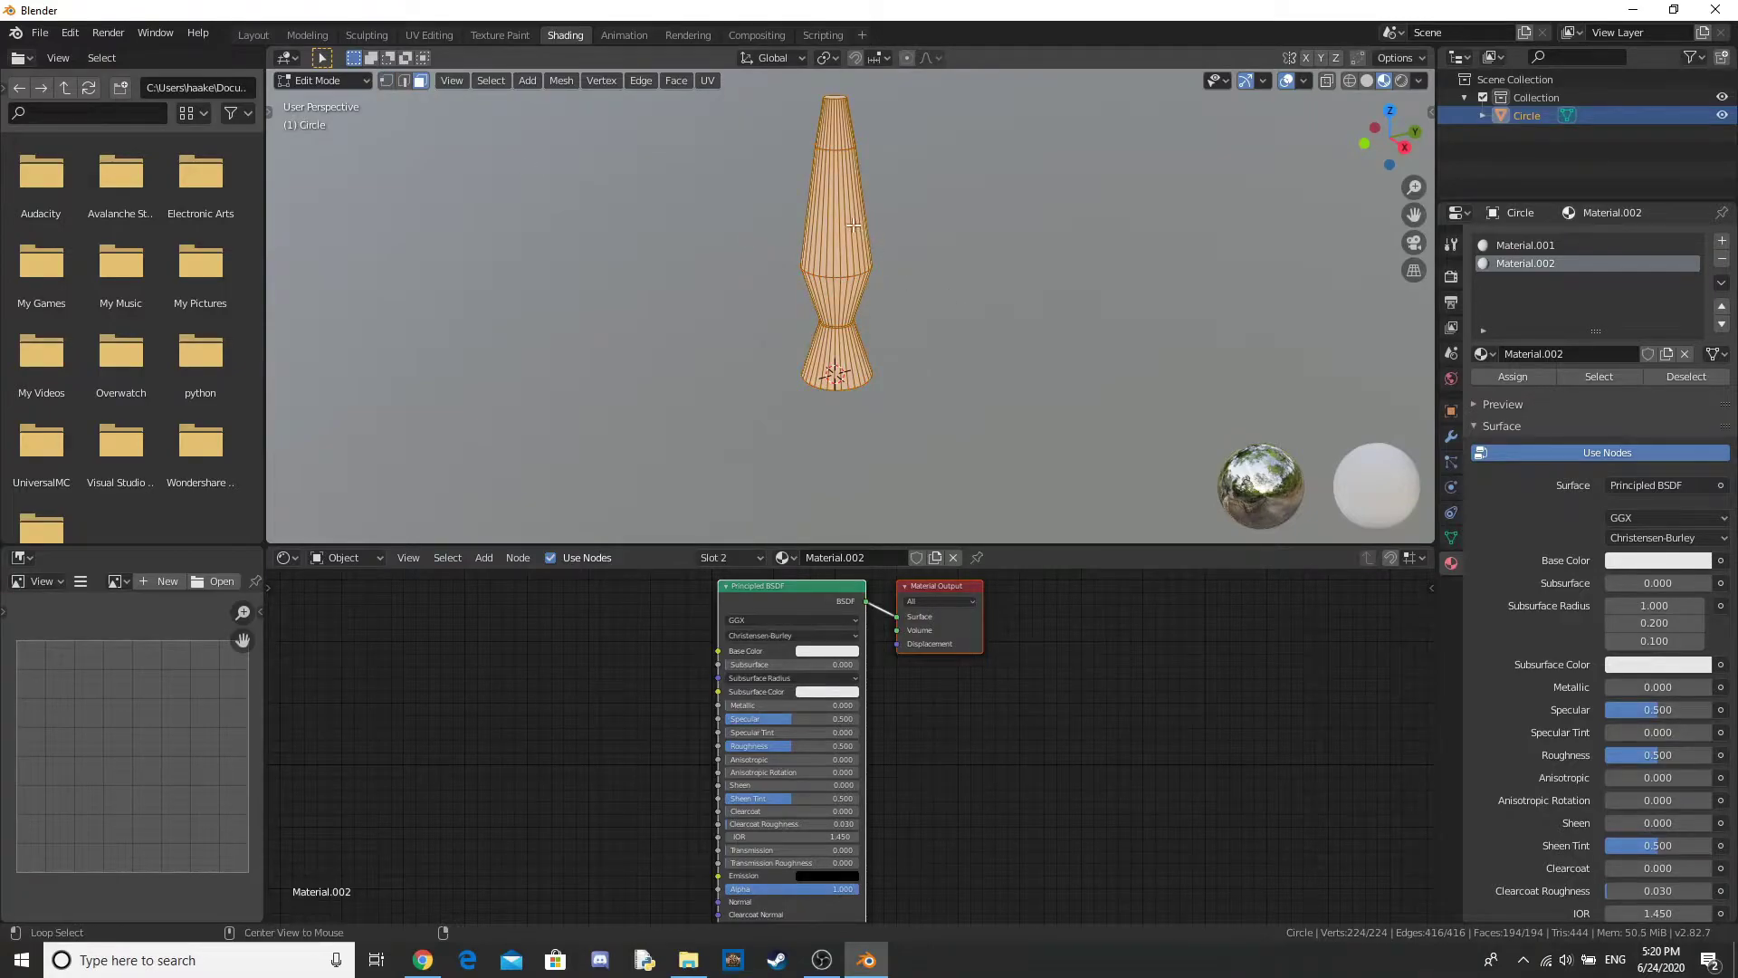
{"action": "left_click", "coordinate": [862, 233], "text": "alt"}
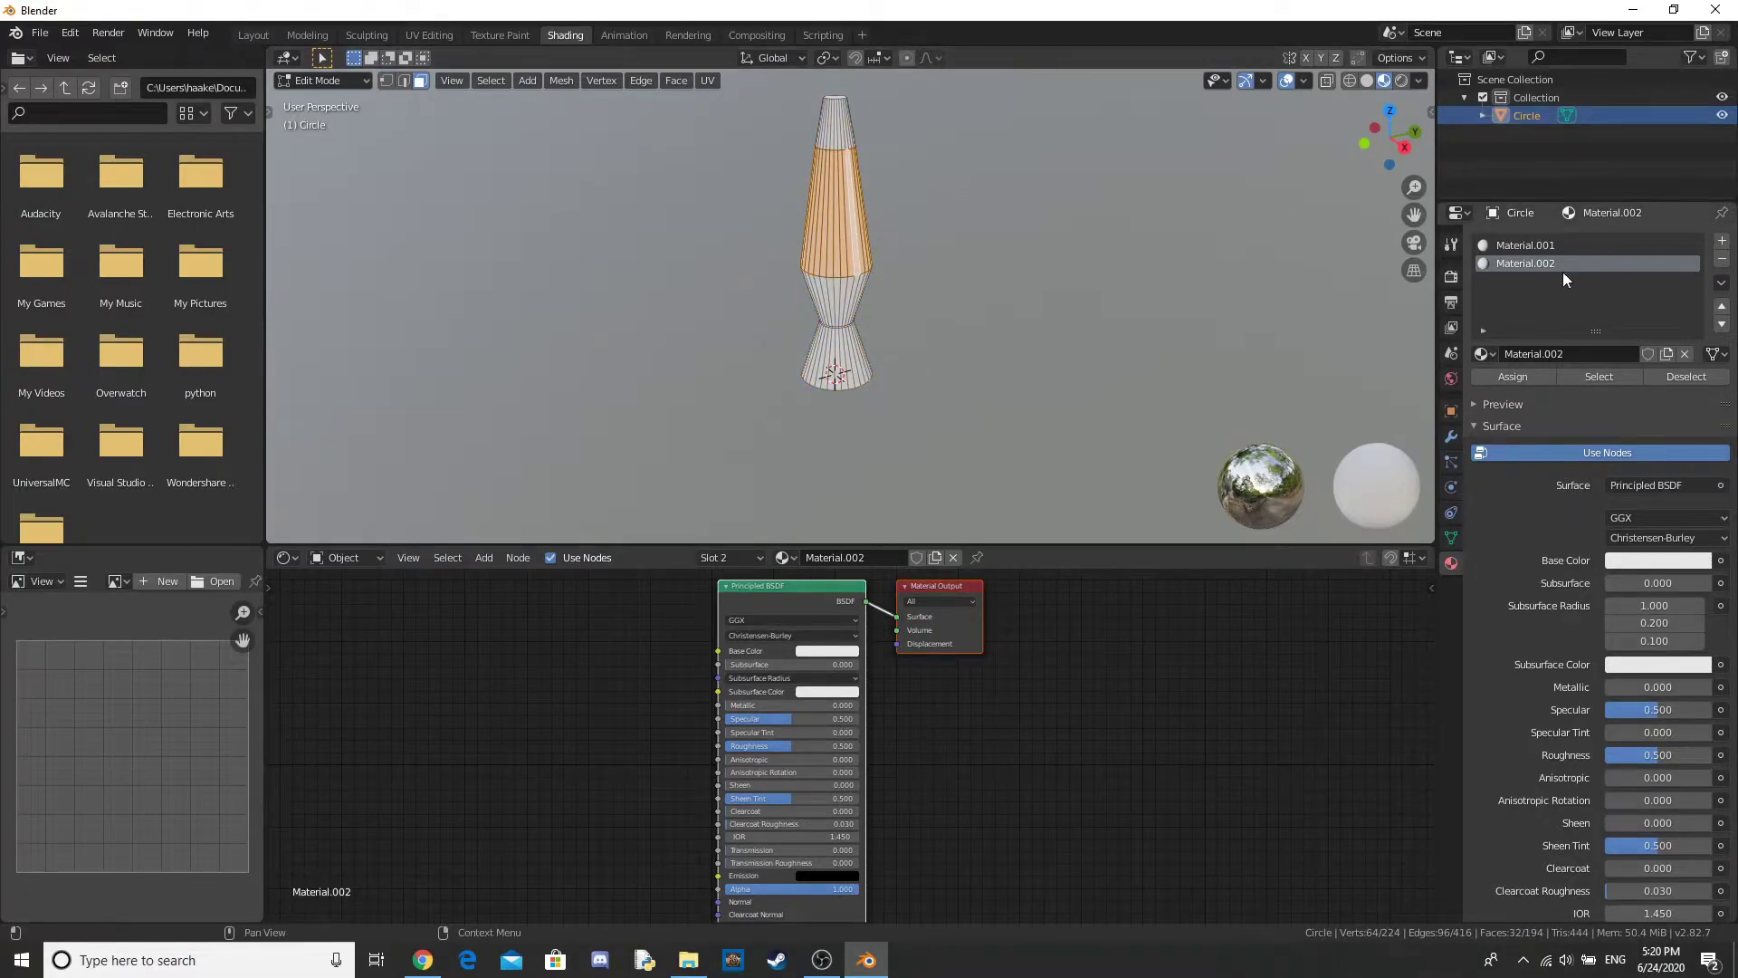
{"action": "left_click", "coordinate": [1508, 376]}
{"action": "key", "text": "Tab"}
Step: Give Material.001 a grey metal look with base color value 0.516, metallic 0.718 and roughness about 0.223
{"action": "left_click", "coordinate": [1503, 245]}
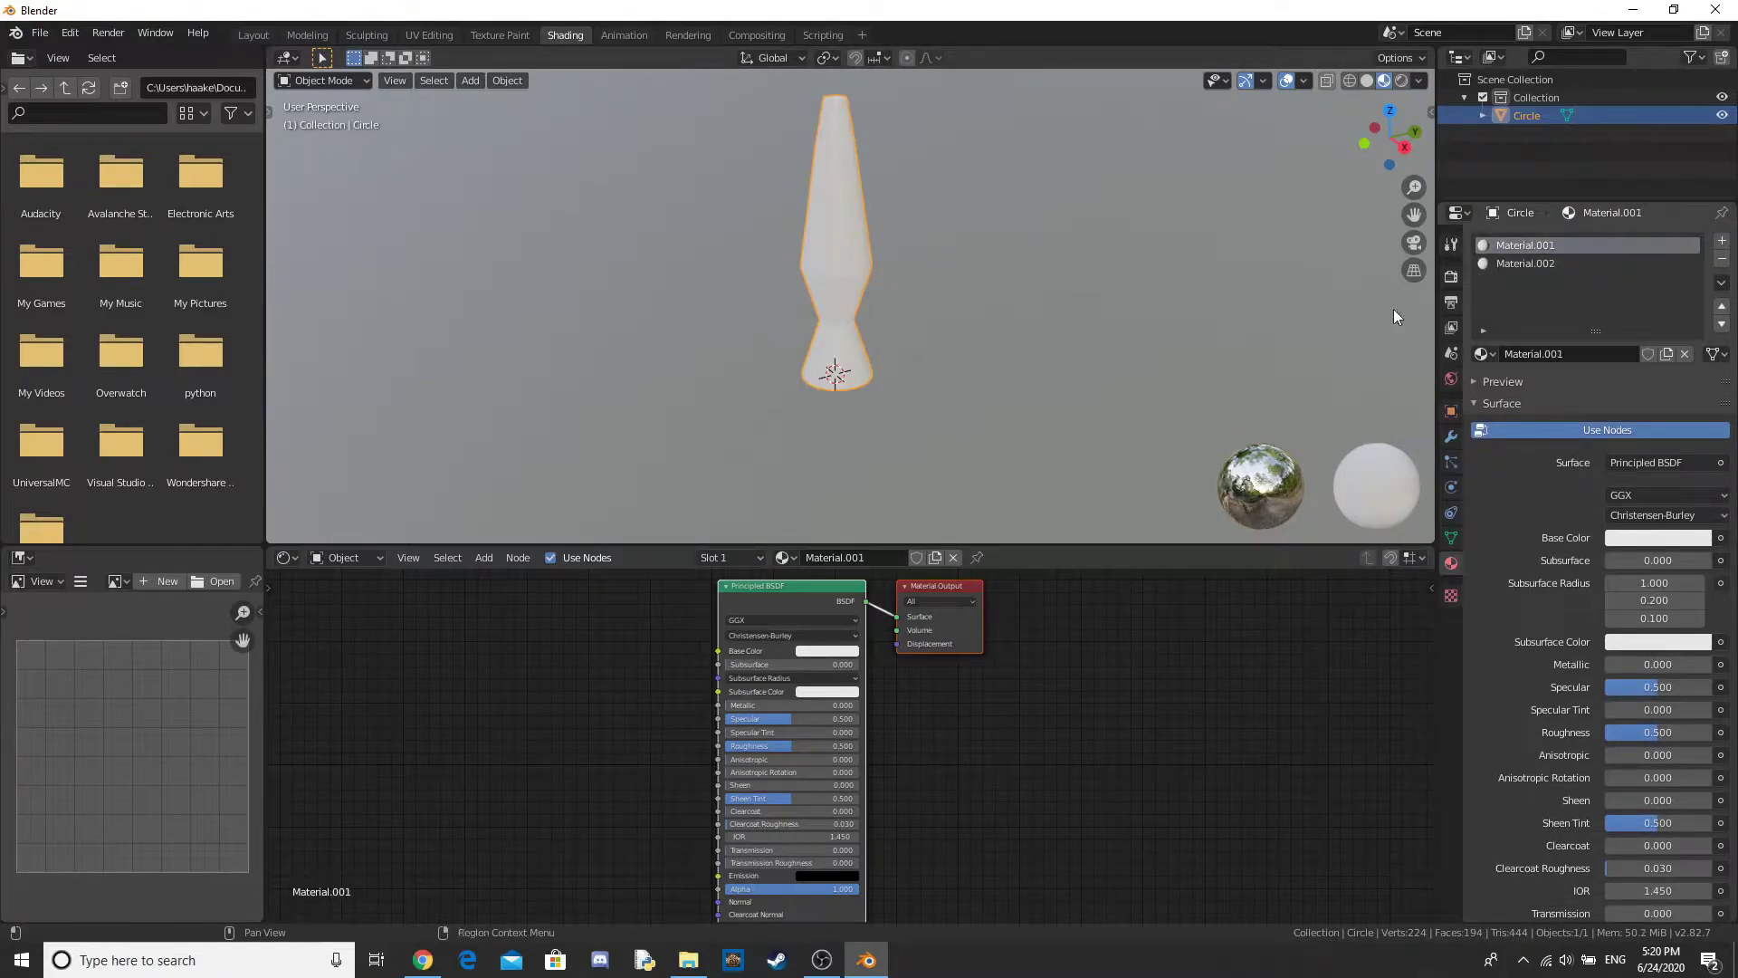
{"action": "left_click", "coordinate": [802, 652]}
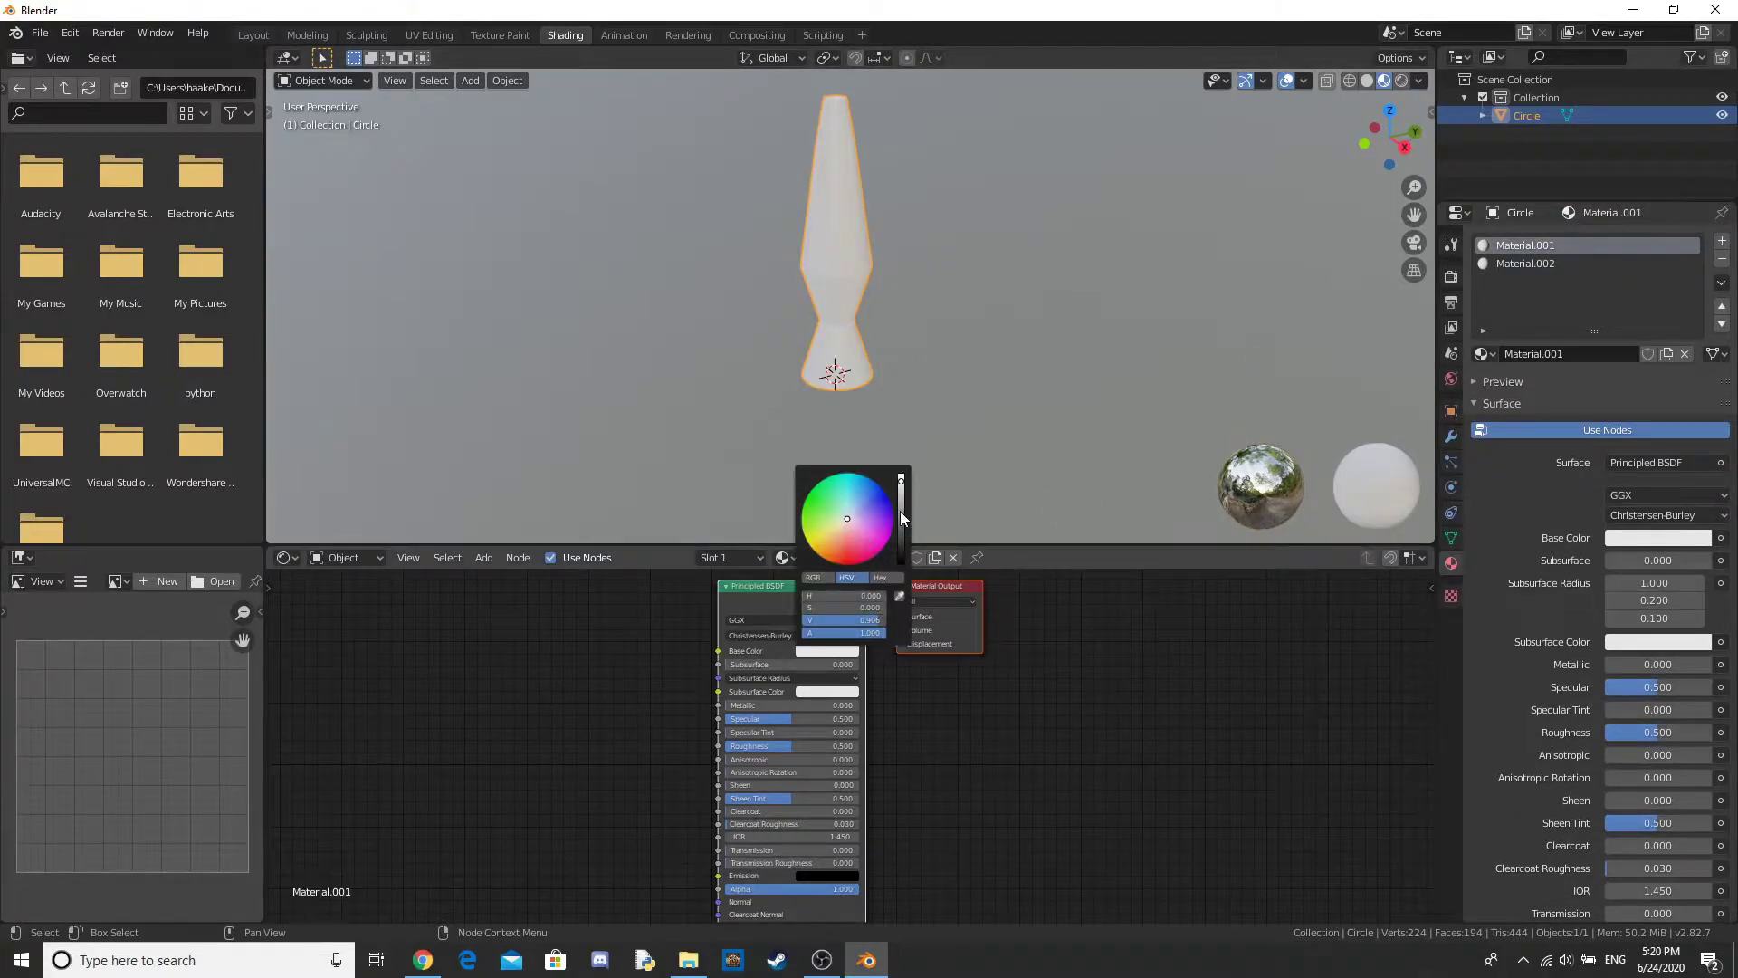
{"action": "mouse_move", "coordinate": [901, 518]}
{"action": "left_mouse_down"}
{"action": "mouse_move", "coordinate": [901, 548]}
{"action": "mouse_move", "coordinate": [901, 518]}
{"action": "left_mouse_up"}
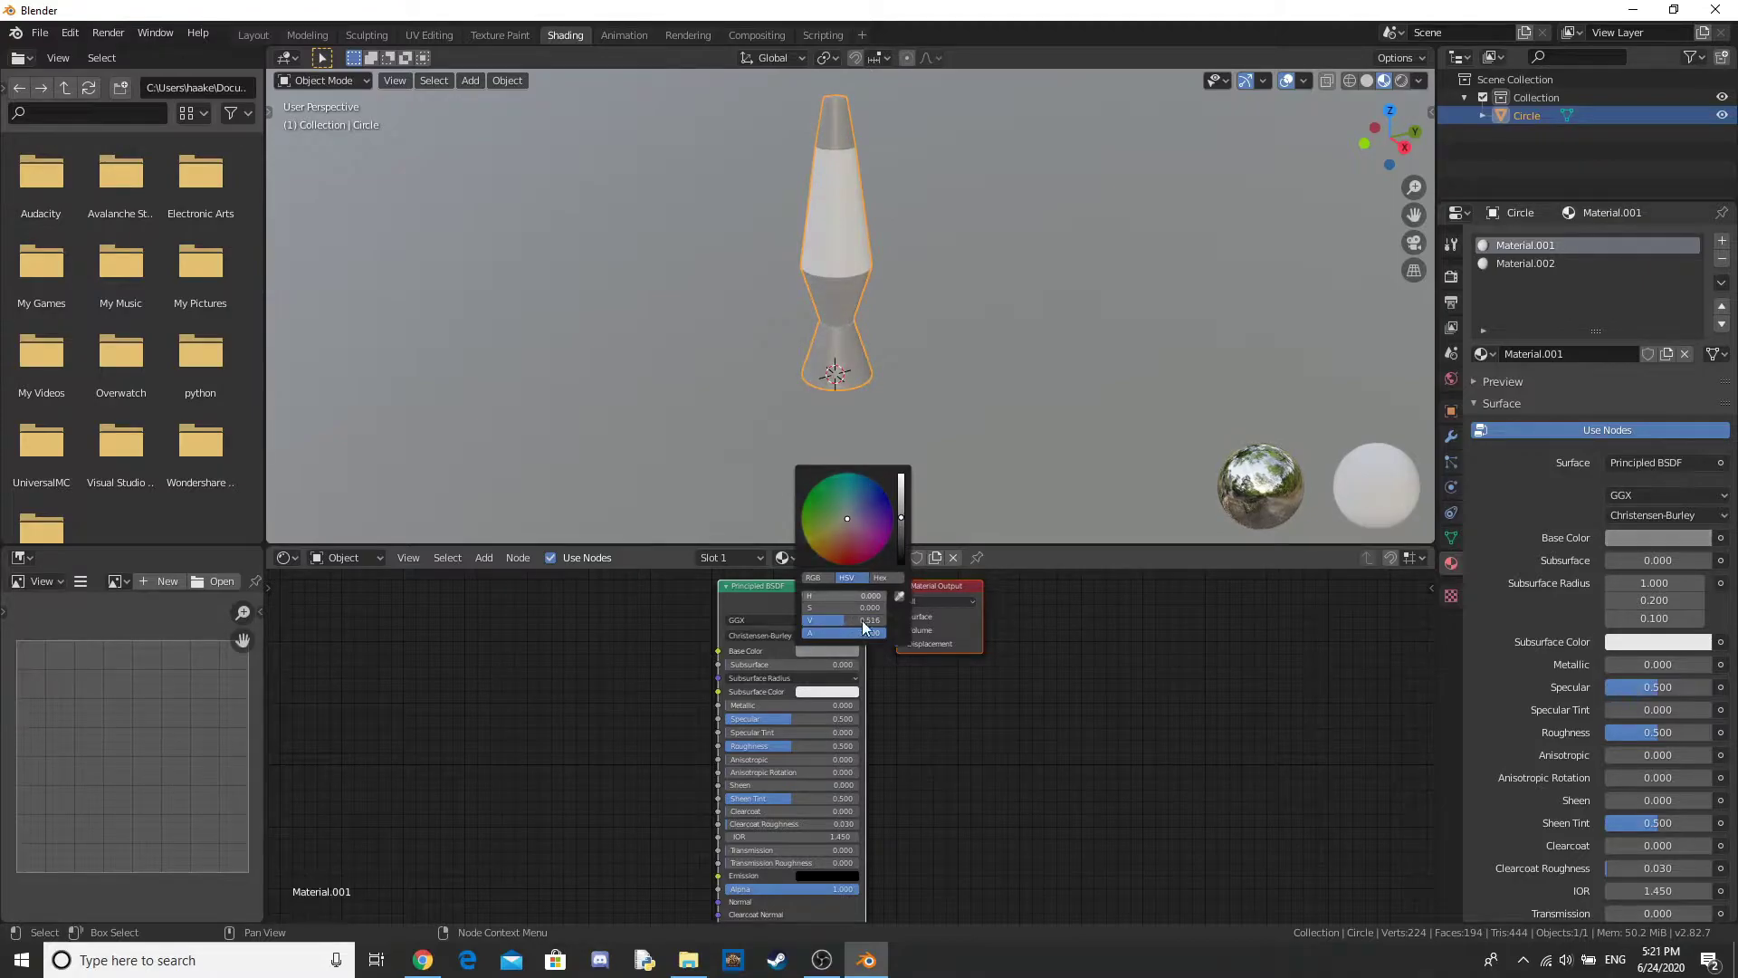
{"action": "mouse_move", "coordinate": [784, 705]}
{"action": "left_mouse_down"}
{"action": "mouse_move", "coordinate": [821, 705]}
{"action": "mouse_move", "coordinate": [766, 746]}
{"action": "left_mouse_up"}
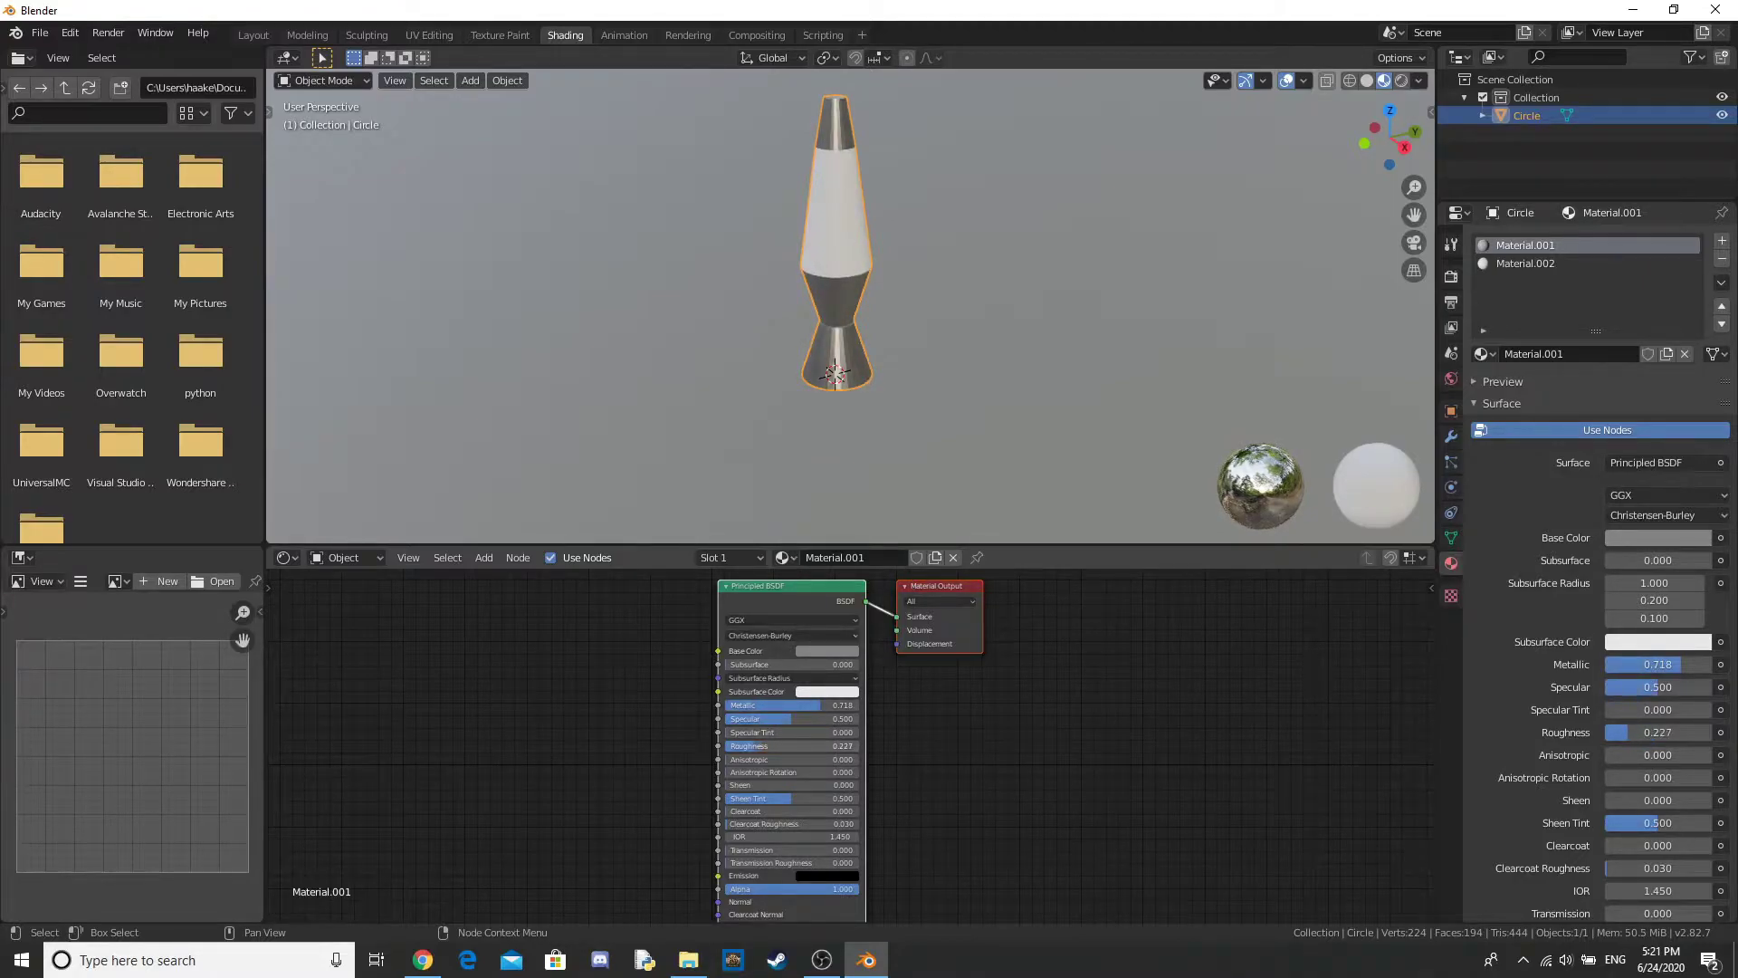
Step: Separate the selected glass faces of the lamp into their own object and return to Object Mode
{"action": "right_click", "coordinate": [839, 368]}
{"action": "middle_click_drag", "start_coordinate": [840, 366], "coordinate": [996, 349]}
{"action": "key", "text": "Tab"}
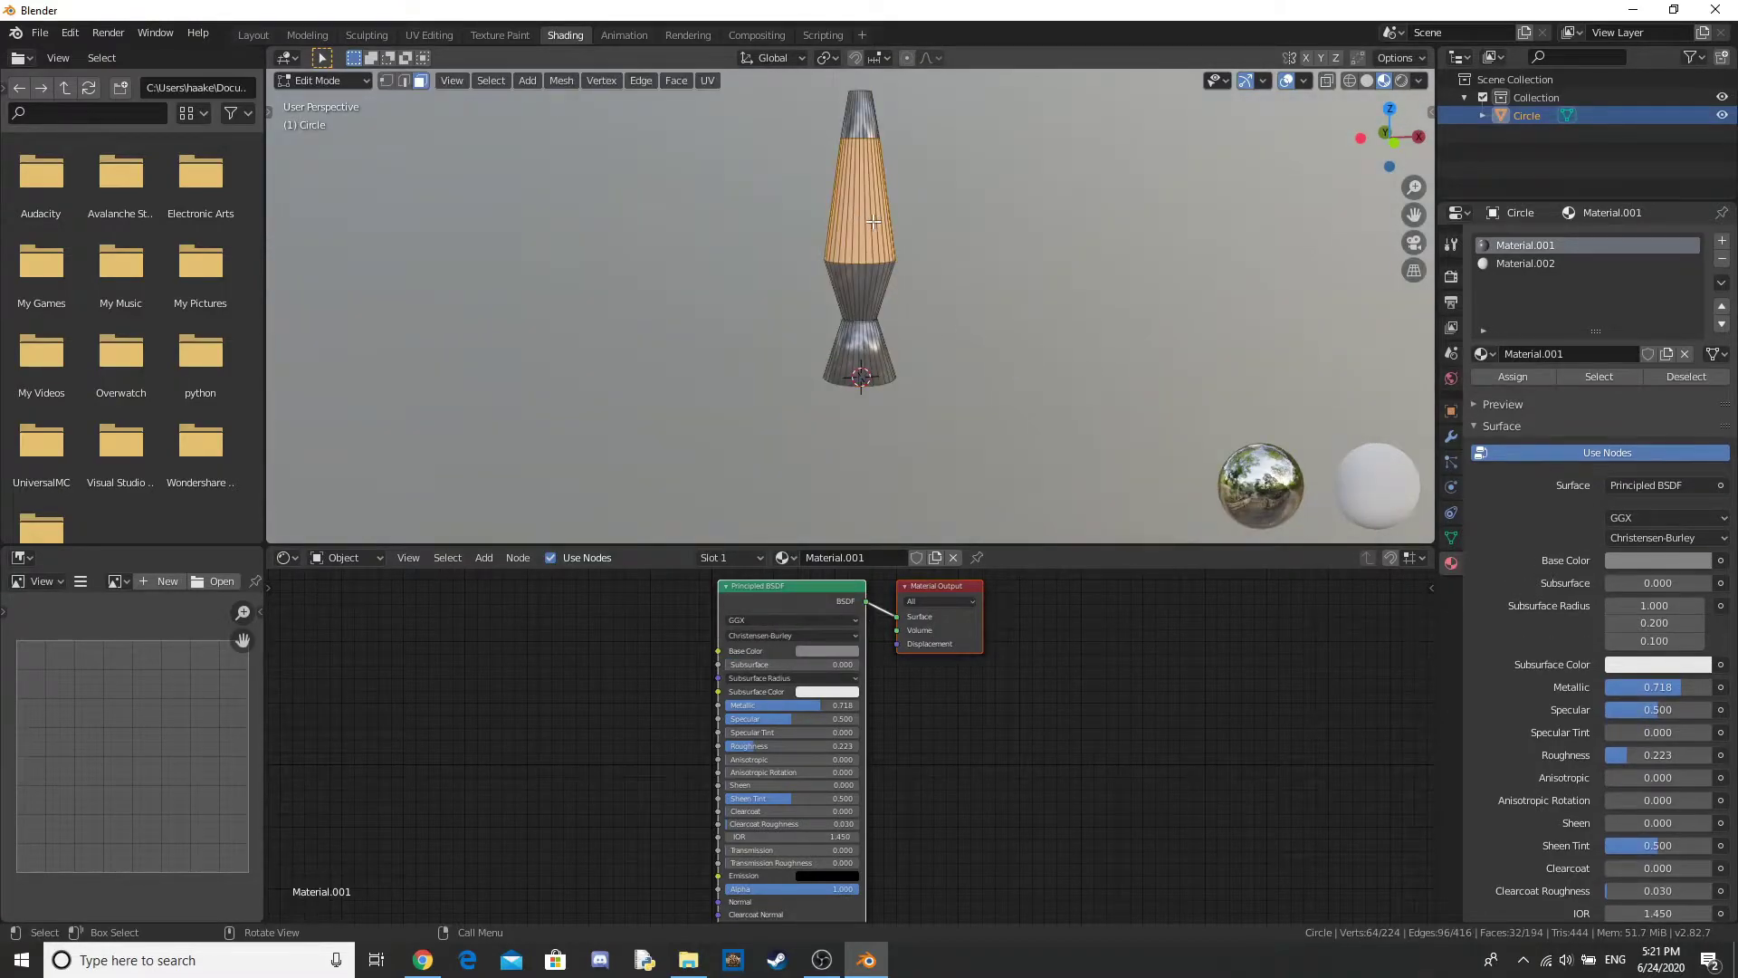
{"action": "key", "text": "p"}
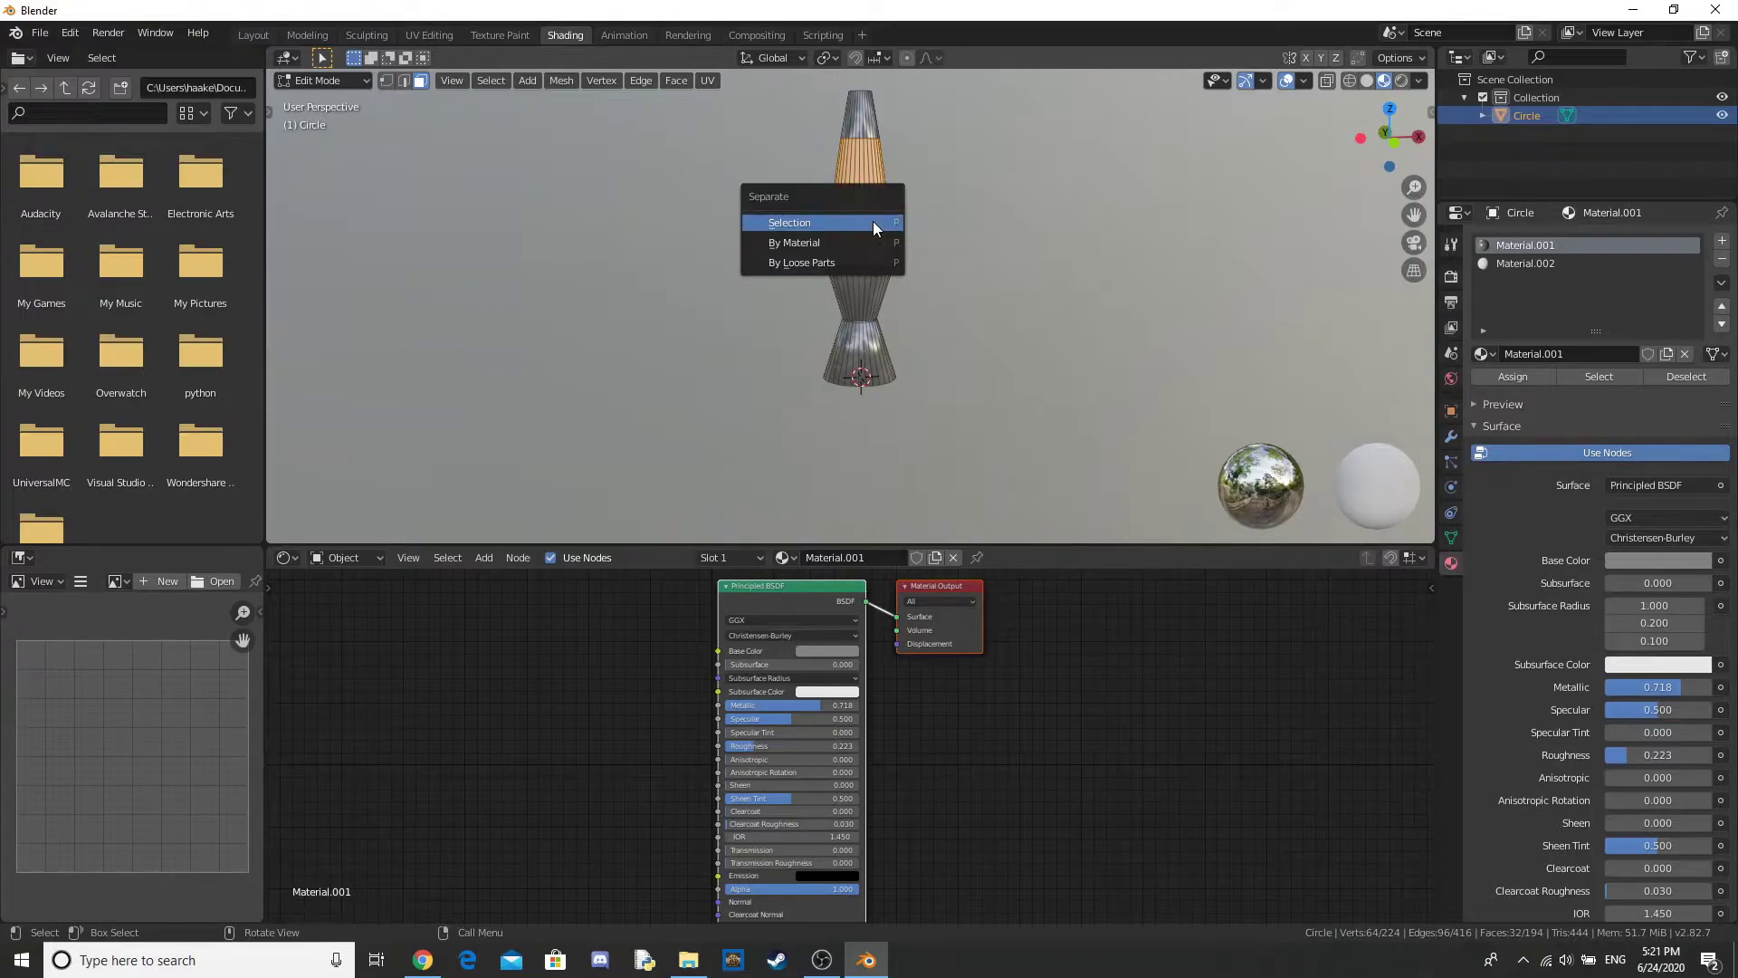
{"action": "key", "text": "Escape"}
{"action": "key", "text": "p"}
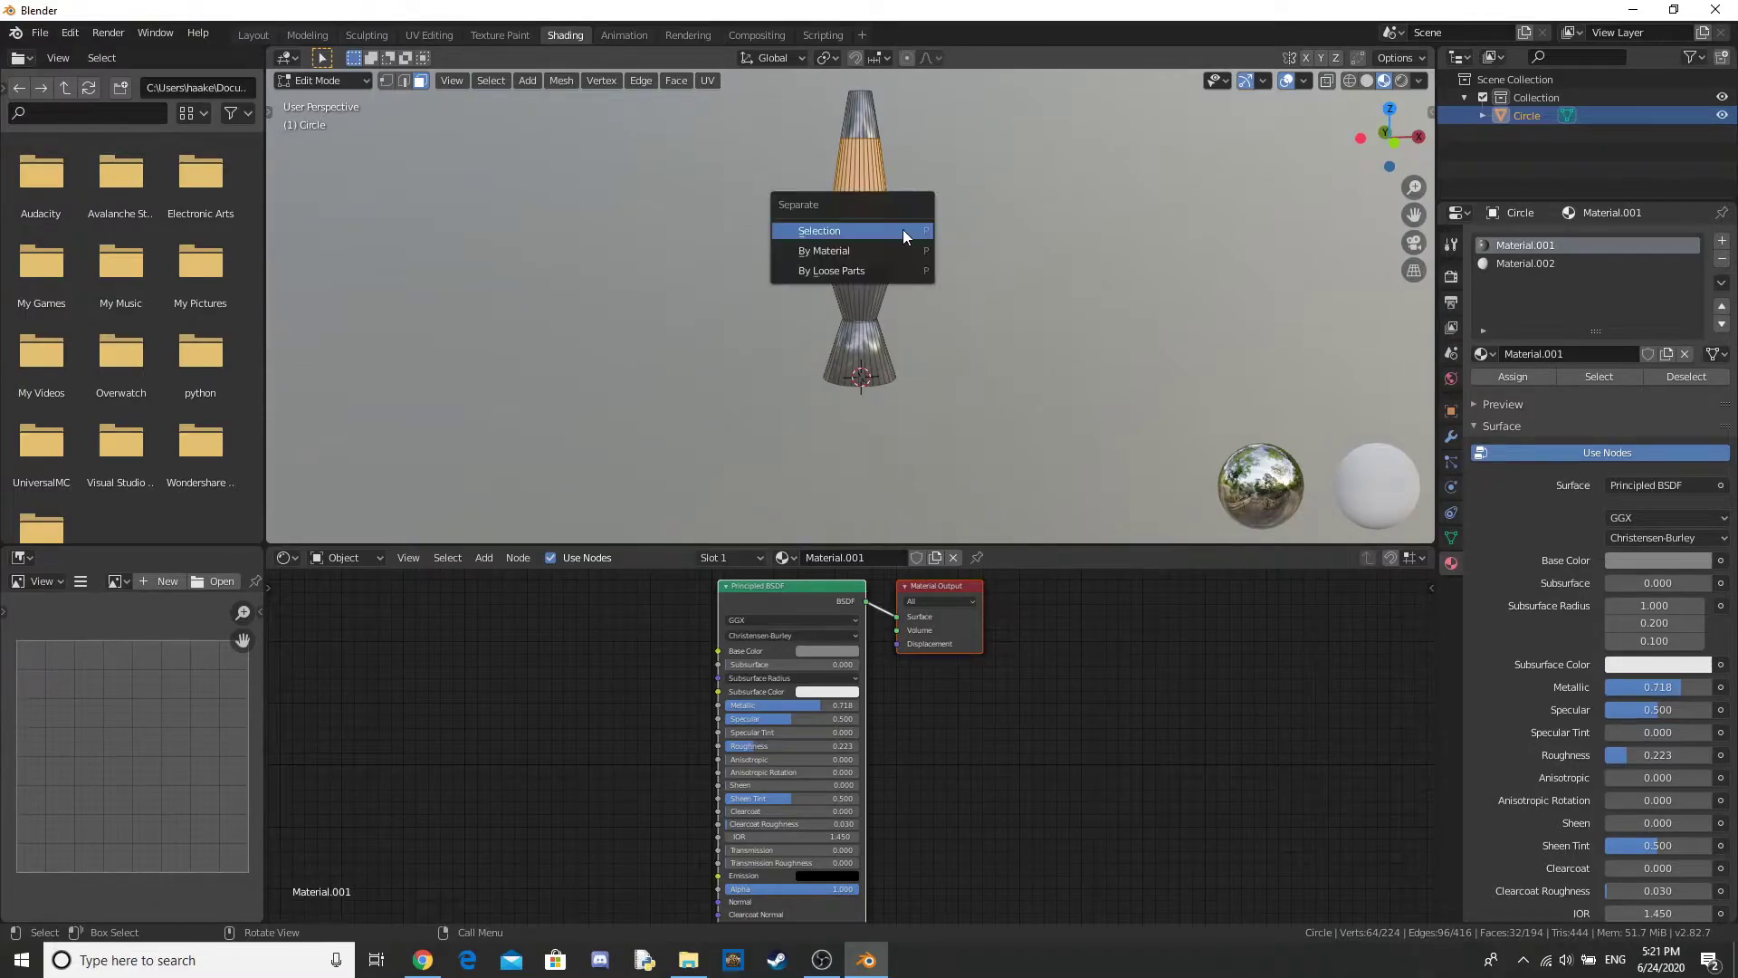
{"action": "left_click", "coordinate": [903, 230]}
{"action": "key", "text": "Tab"}
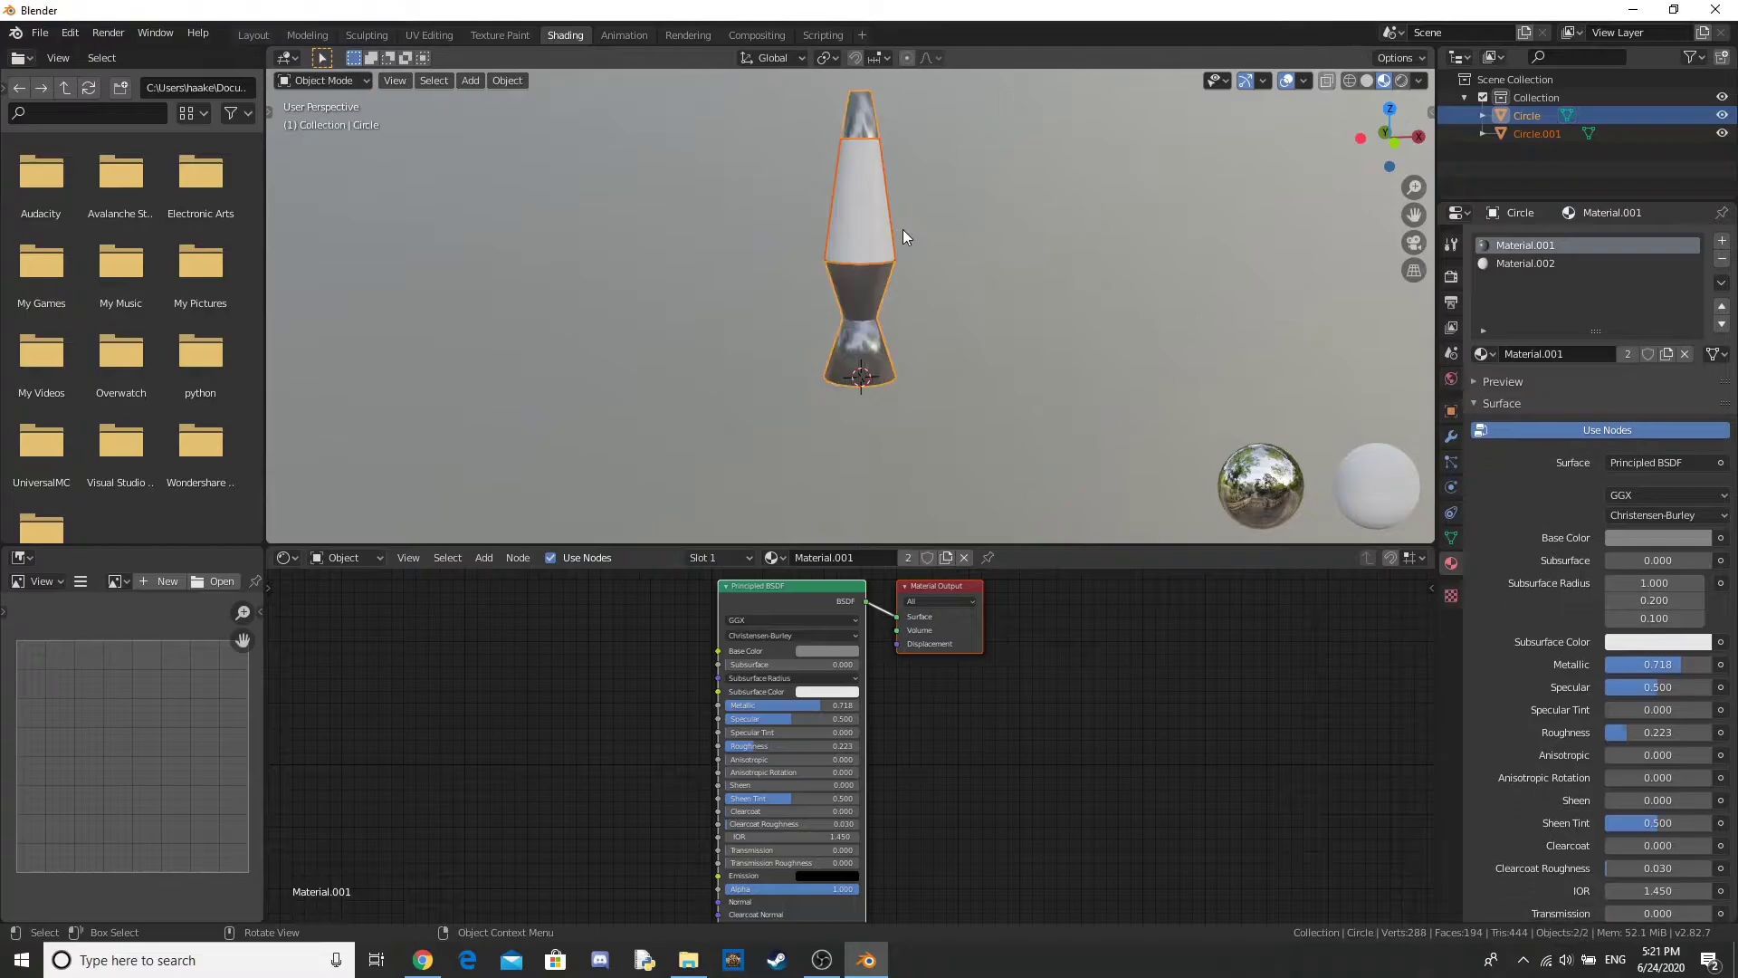
Step: Select the separated glass section, make Material.002 its active material and delete that material's Principled BSDF node
{"action": "left_click", "coordinate": [866, 226]}
{"action": "middle_click_drag", "start_coordinate": [1072, 225], "coordinate": [915, 299]}
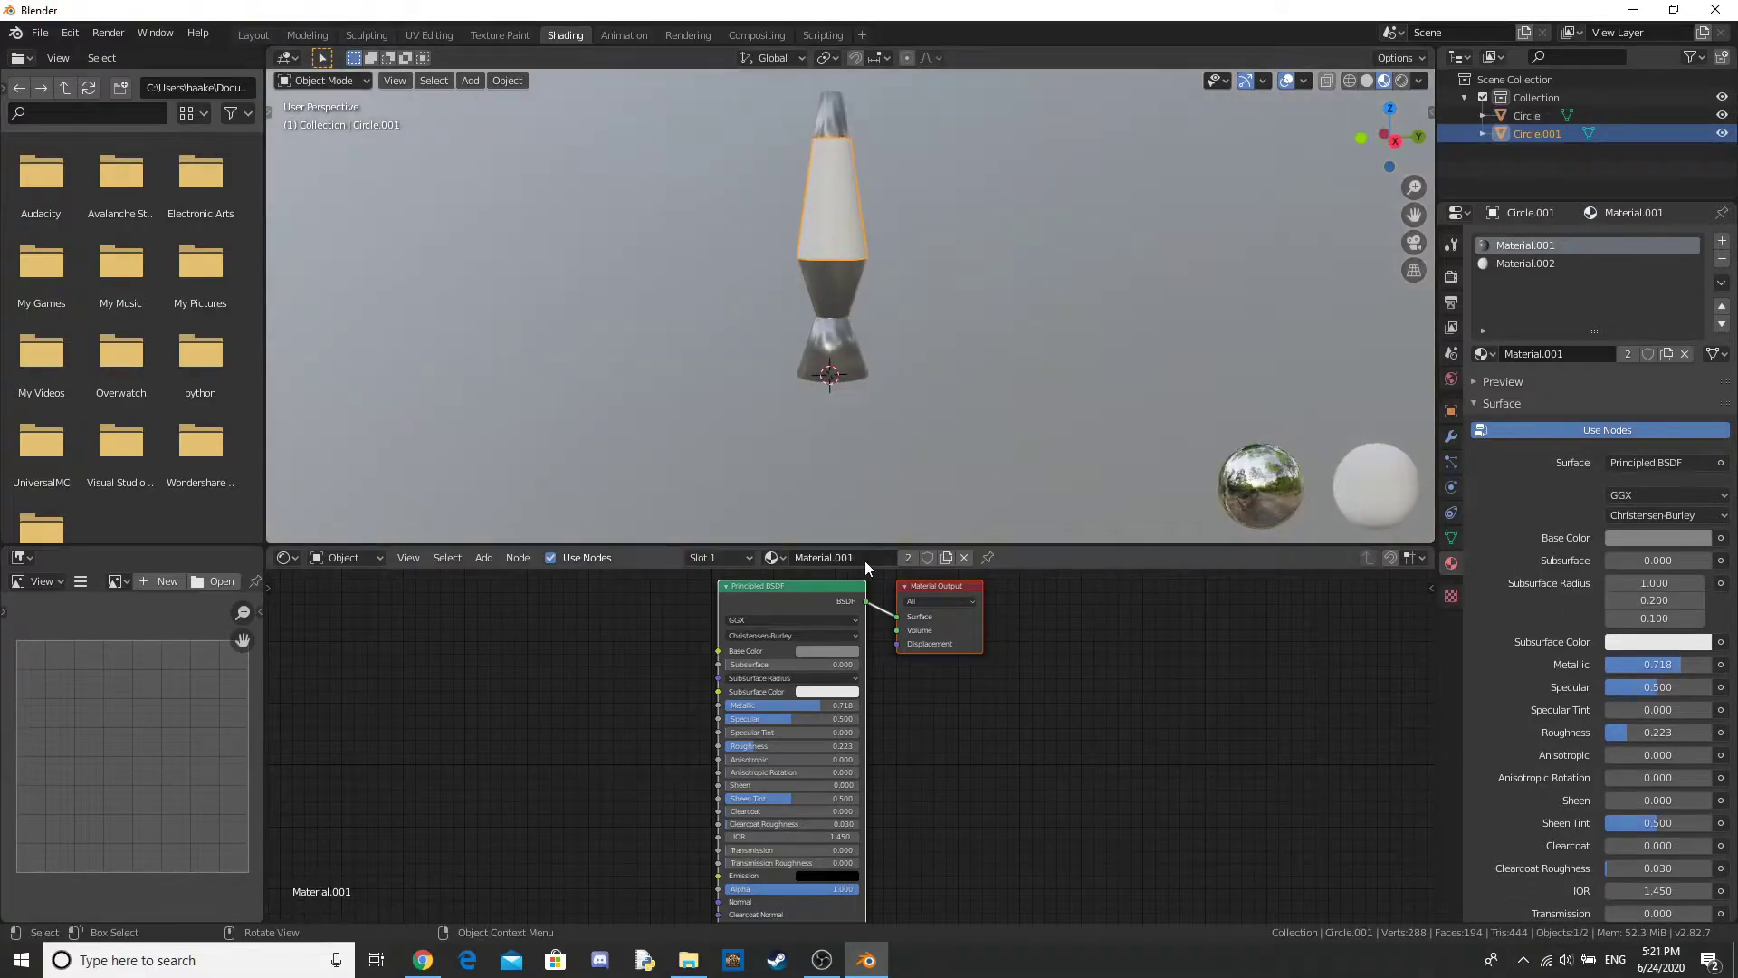
{"action": "left_click", "coordinate": [1545, 264]}
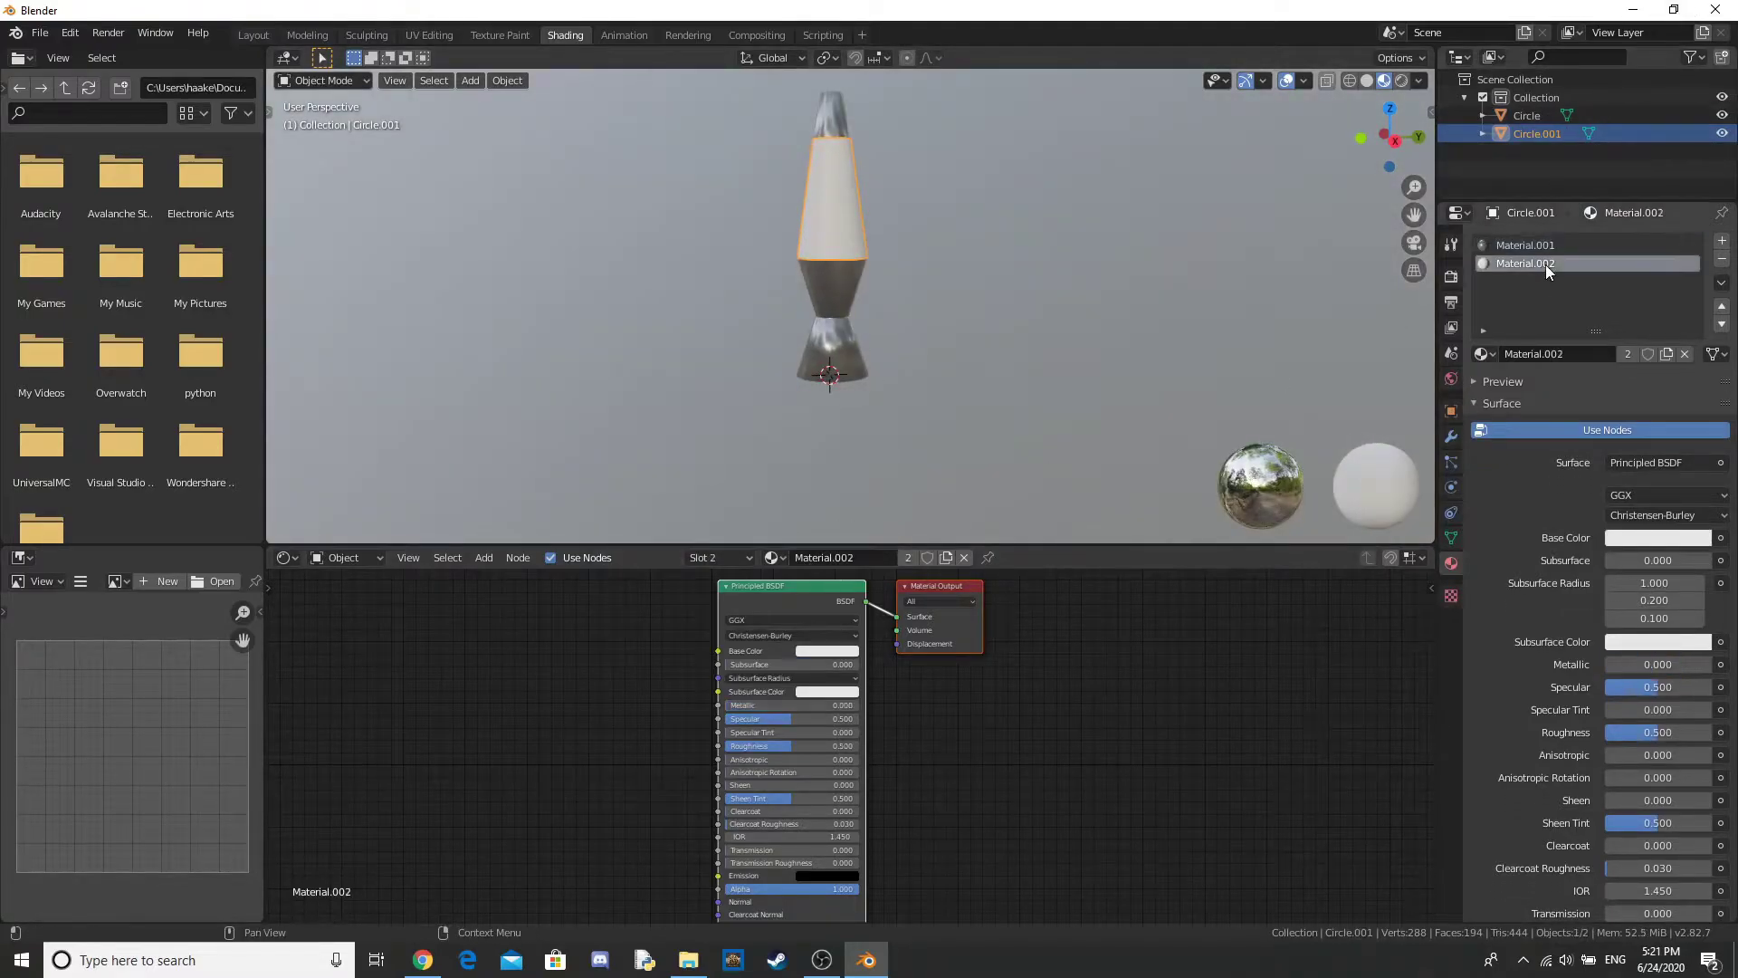
{"action": "scroll", "coordinate": [1072, 329], "scroll_direction": "up", "scroll_amount": 3}
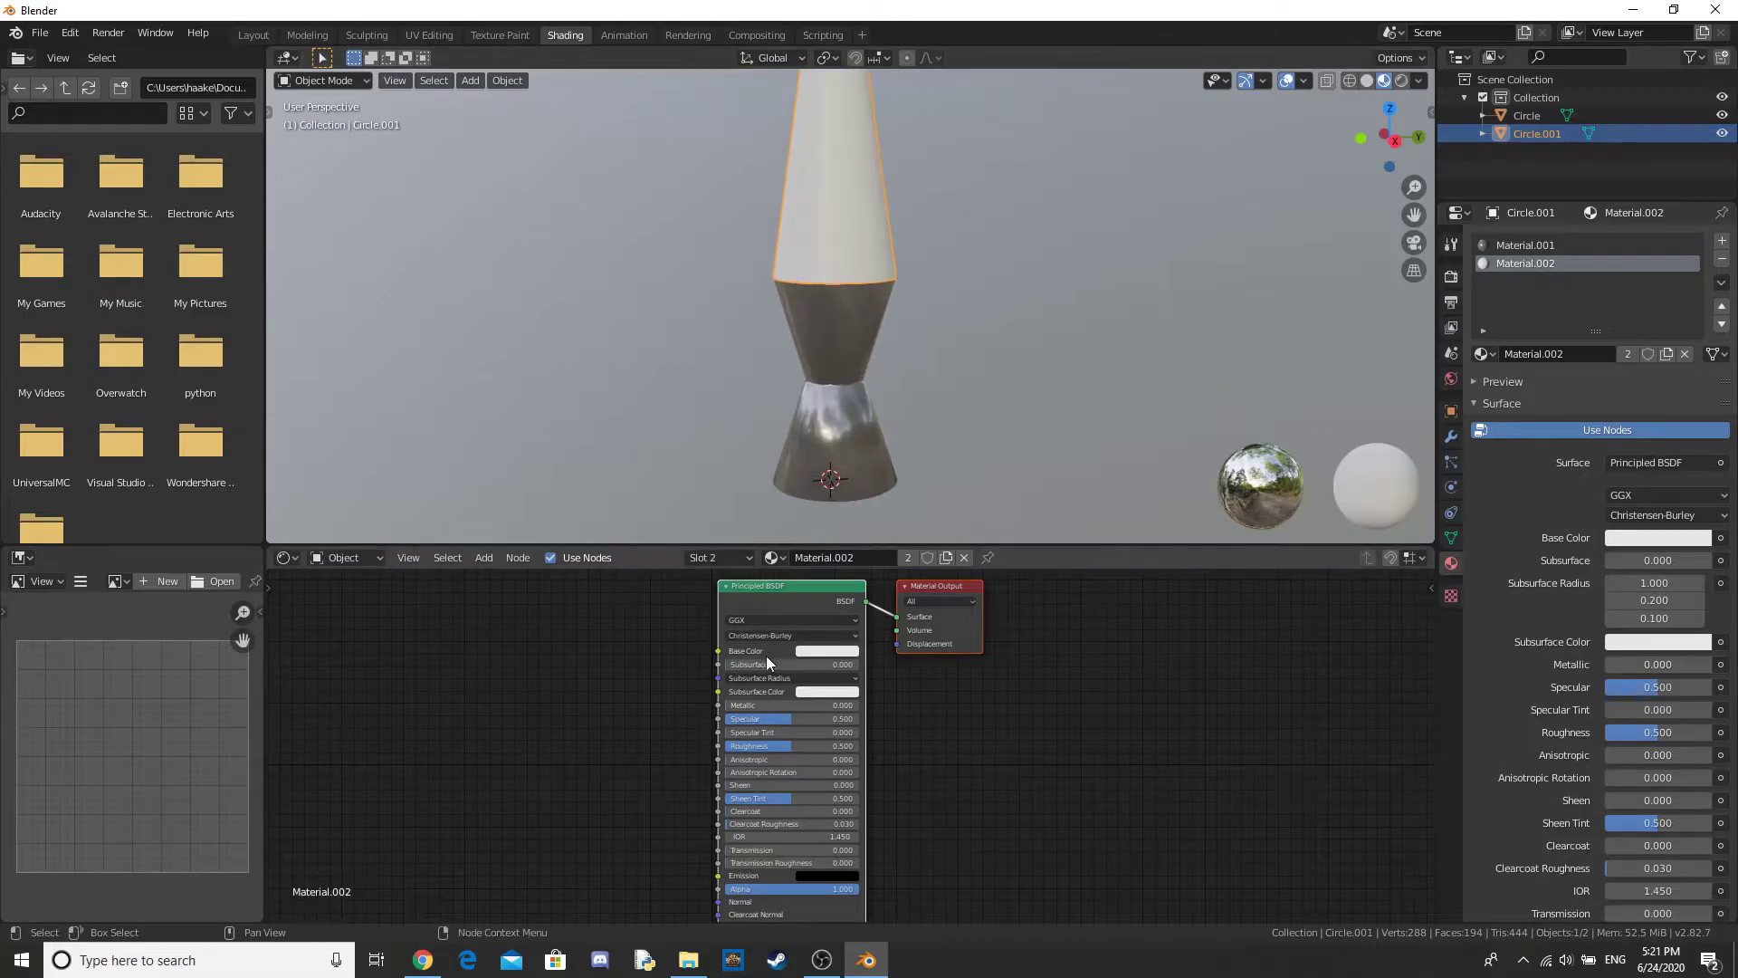
{"action": "left_click", "coordinate": [813, 588]}
{"action": "key", "text": "x"}
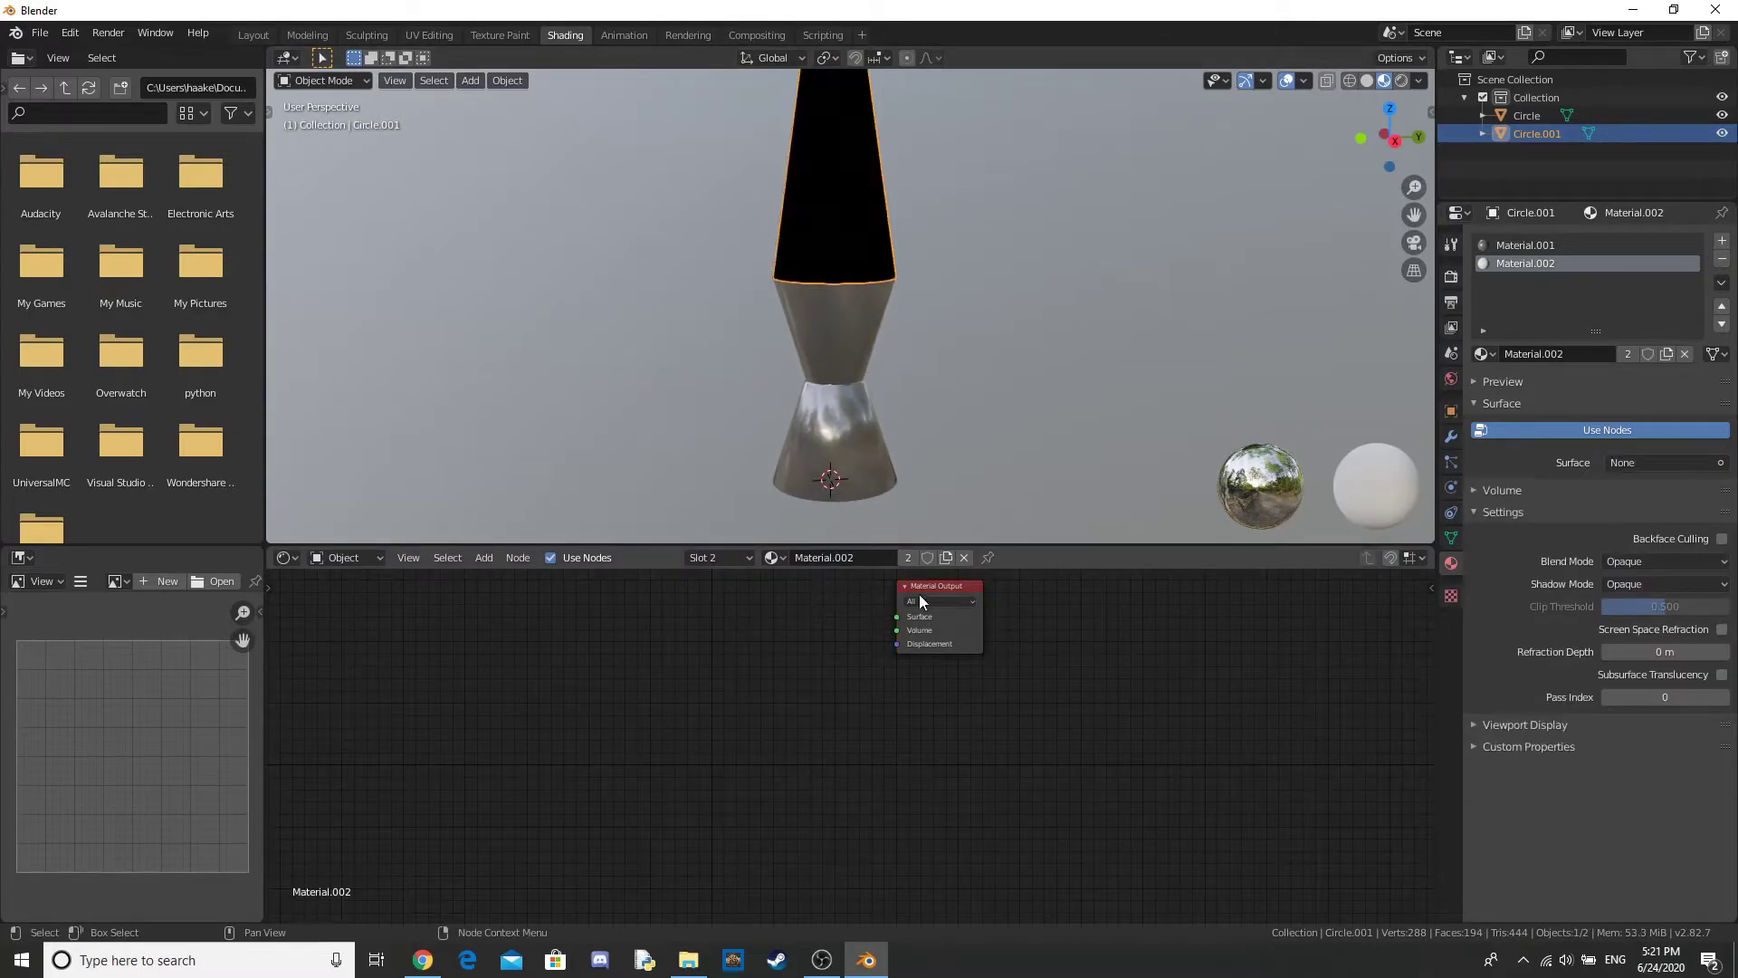
Step: Add a Transparent BSDF node to Material.002 and place it before the Material Output node
{"action": "scroll", "coordinate": [821, 708], "scroll_direction": "down", "scroll_amount": 1}
{"action": "key", "text": "shift+a"}
{"action": "left_click", "coordinate": [717, 649]}
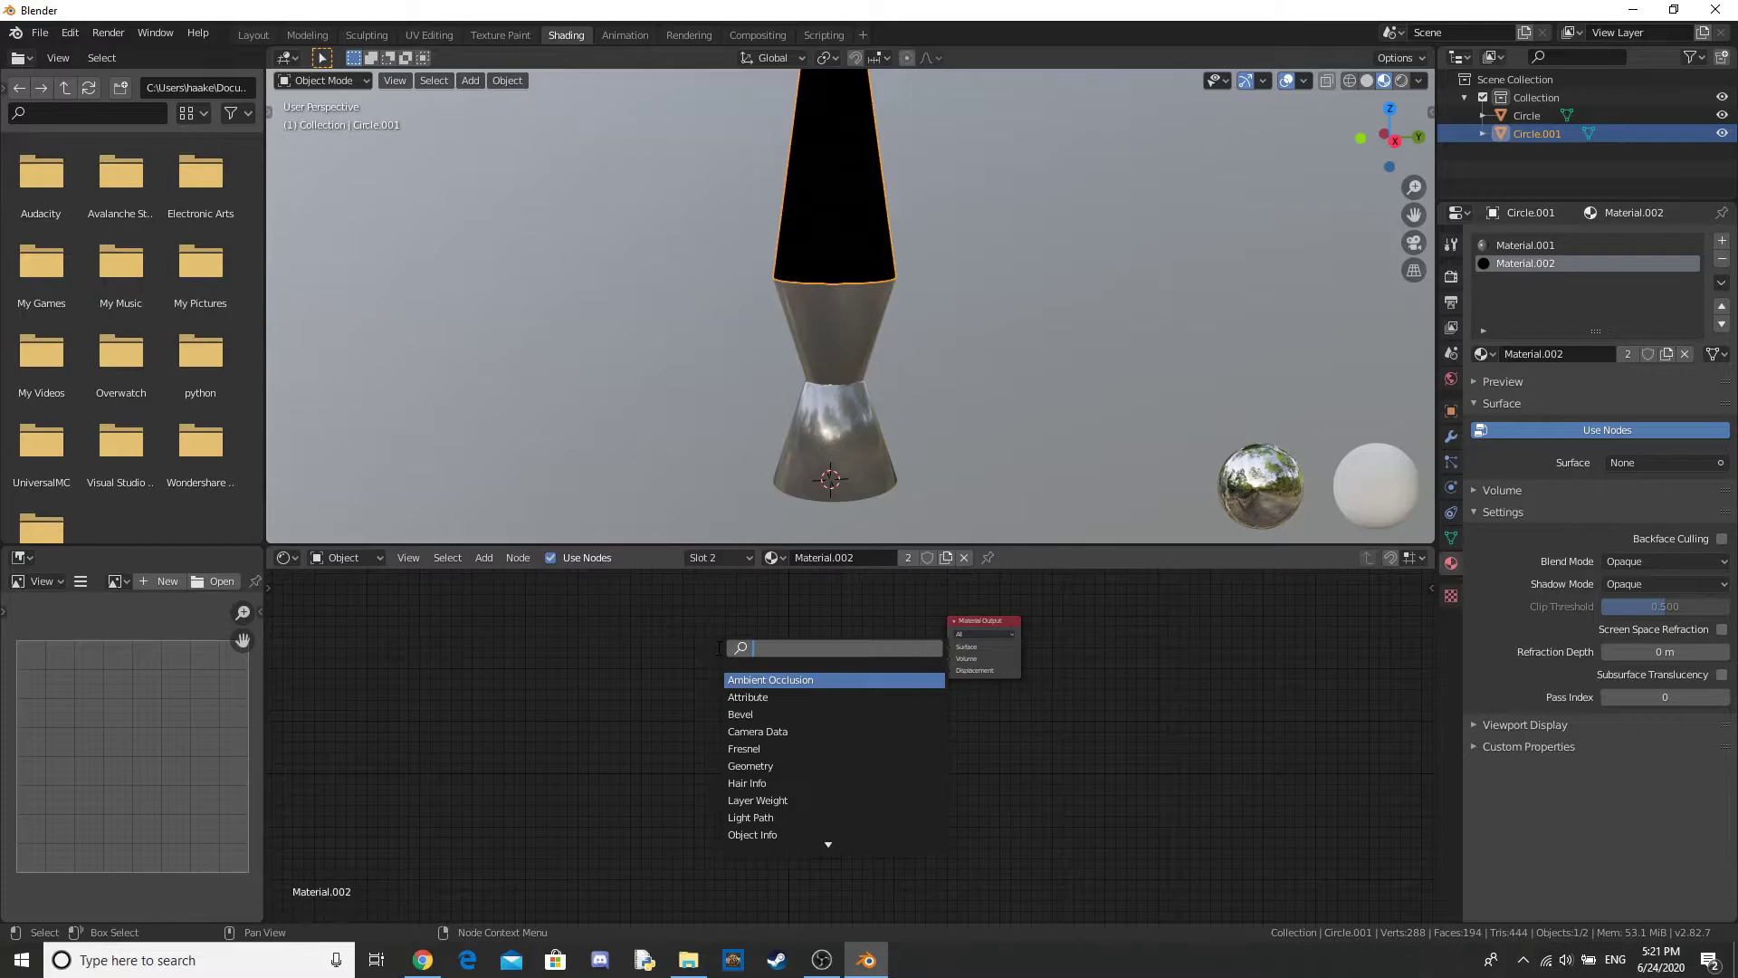
{"action": "type", "text": "trans"}
{"action": "key", "text": "Down"}
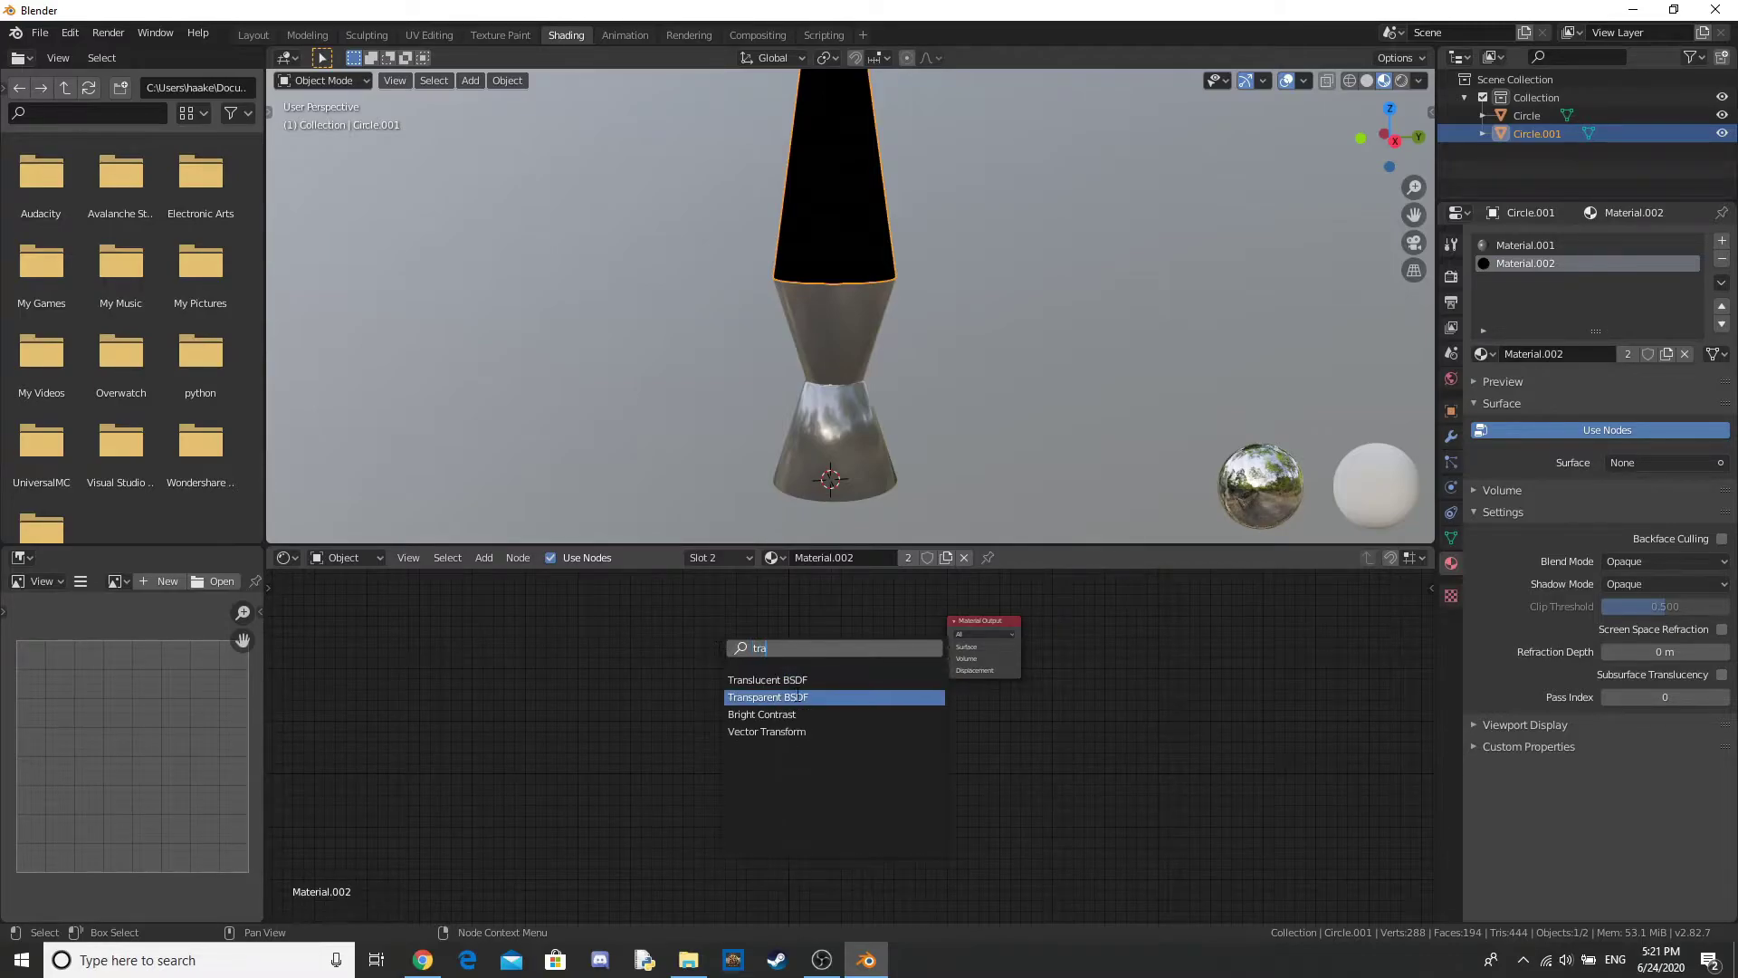
{"action": "key", "text": "Return"}
{"action": "left_click", "coordinate": [717, 621]}
Step: Add an Emission node and place it directly below the Transparent BSDF node
{"action": "key", "text": "shift+a"}
{"action": "left_click", "coordinate": [720, 628]}
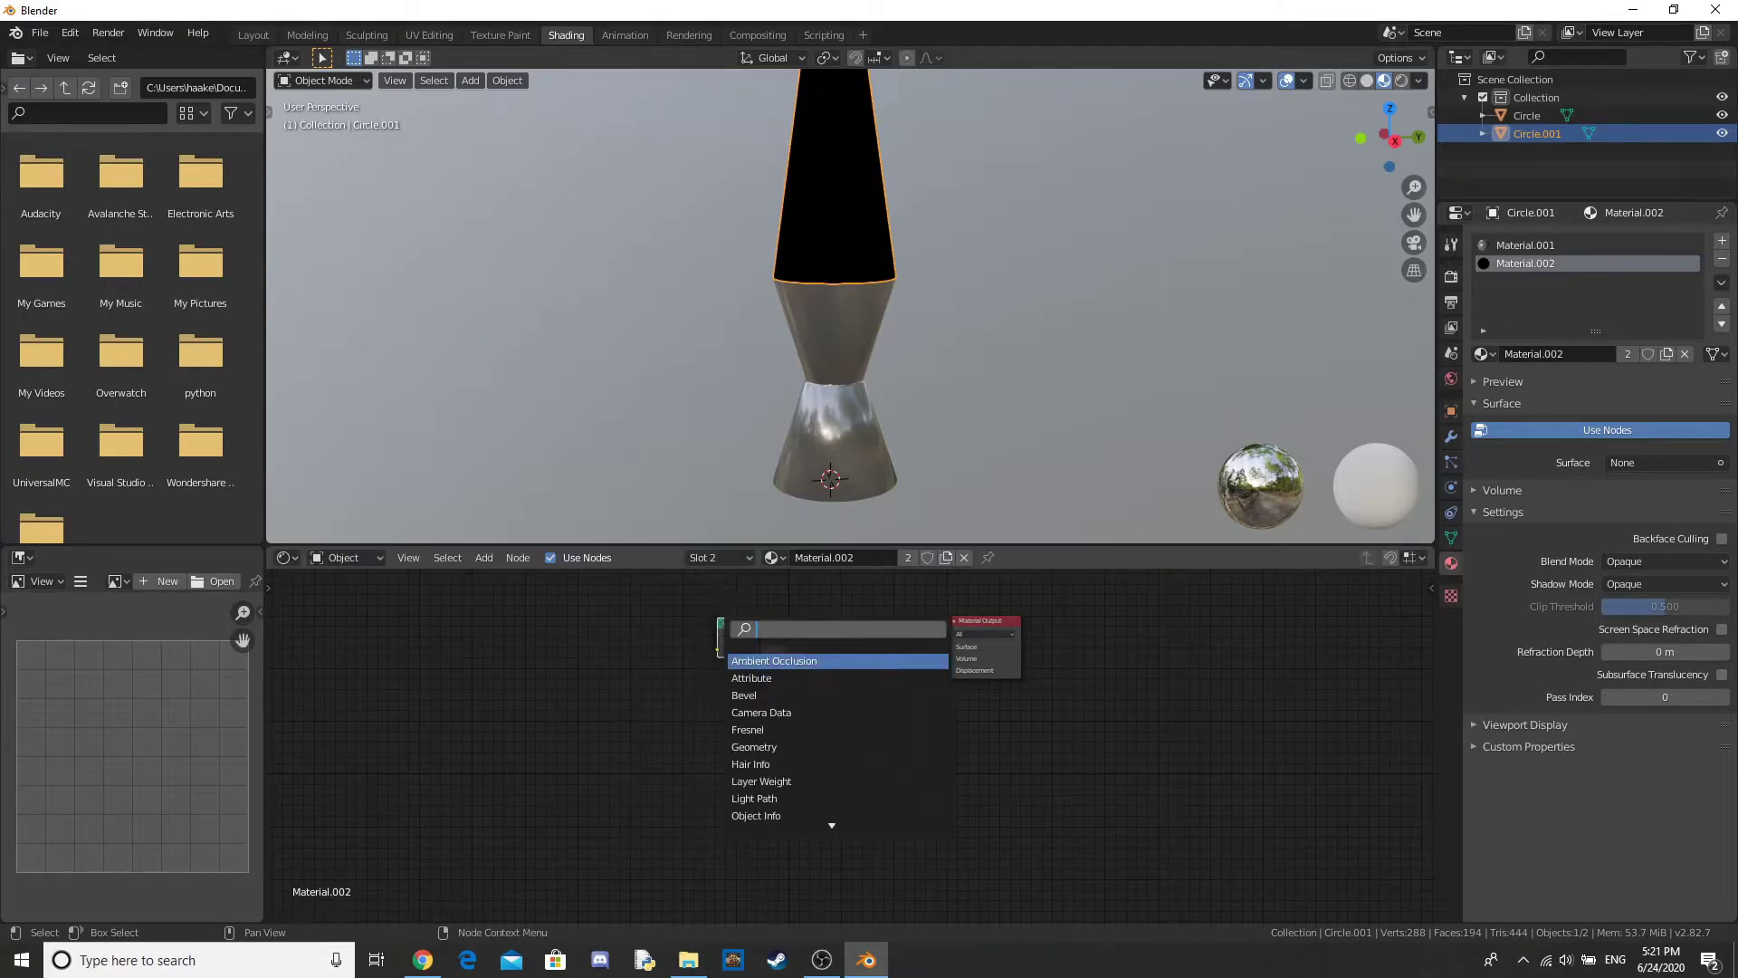
{"action": "type", "text": "em"}
{"action": "key", "text": "Return"}
{"action": "left_click", "coordinate": [738, 679]}
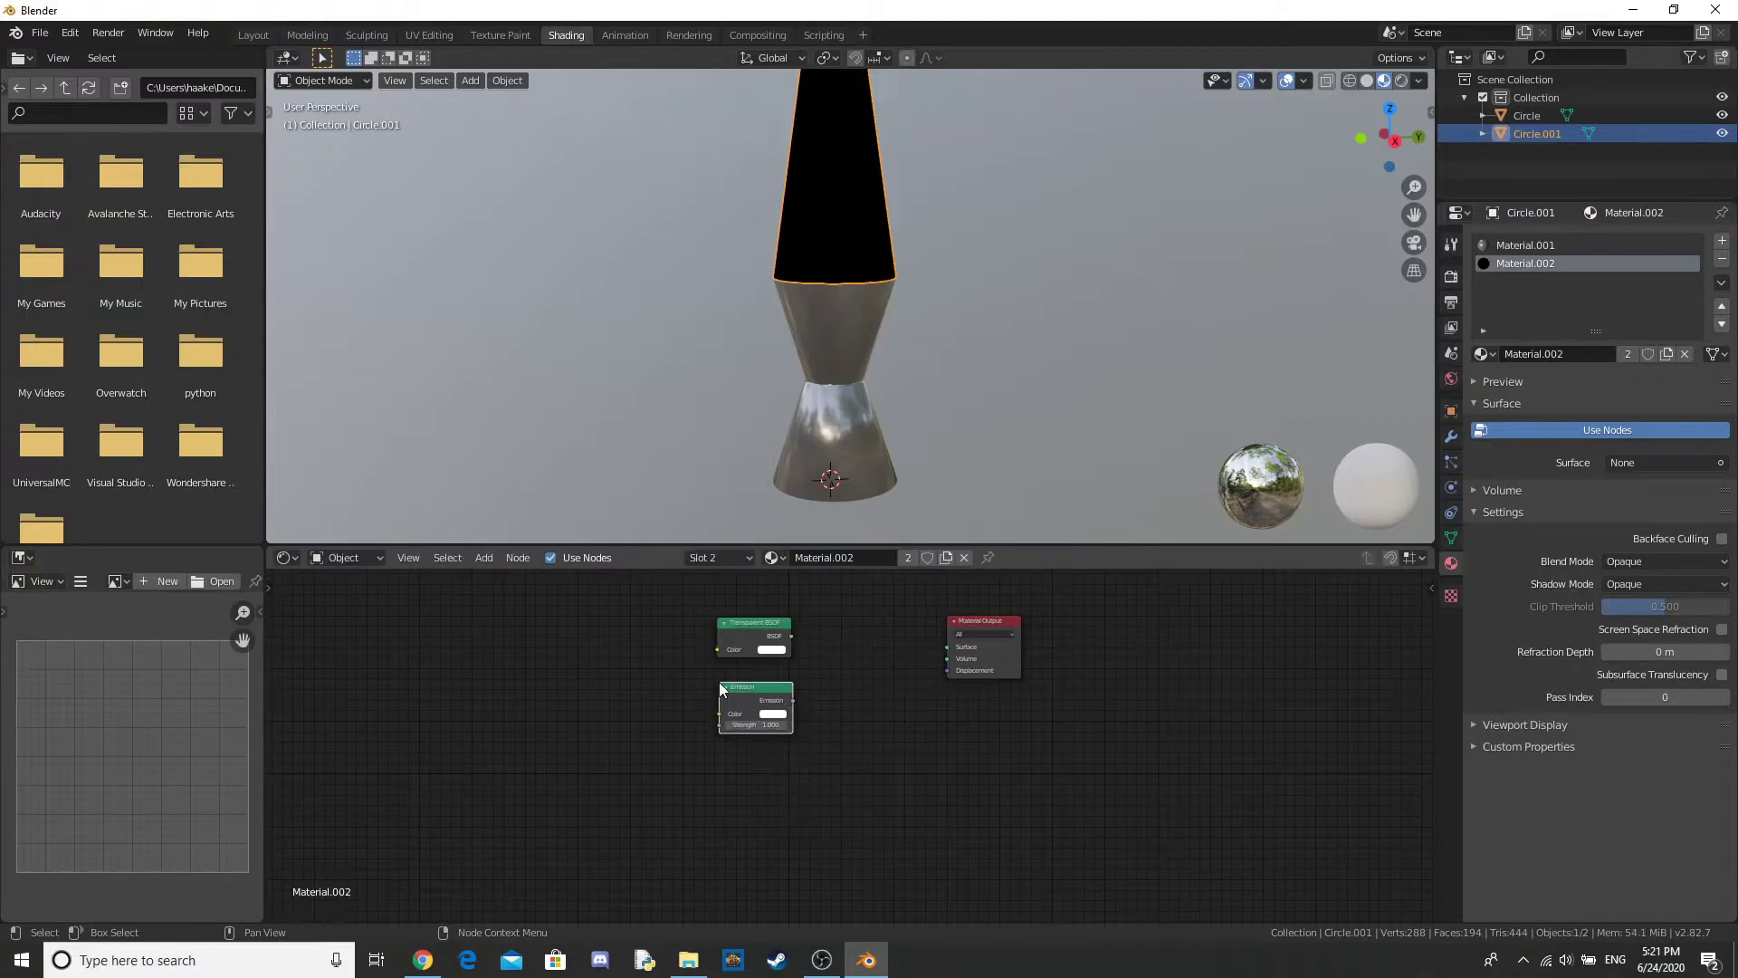
Step: Add a Mix Shader node between the Transparent BSDF and Emission pair and the Material Output
{"action": "key", "text": "shift+a"}
{"action": "left_click", "coordinate": [739, 682]}
{"action": "type", "text": "mix"}
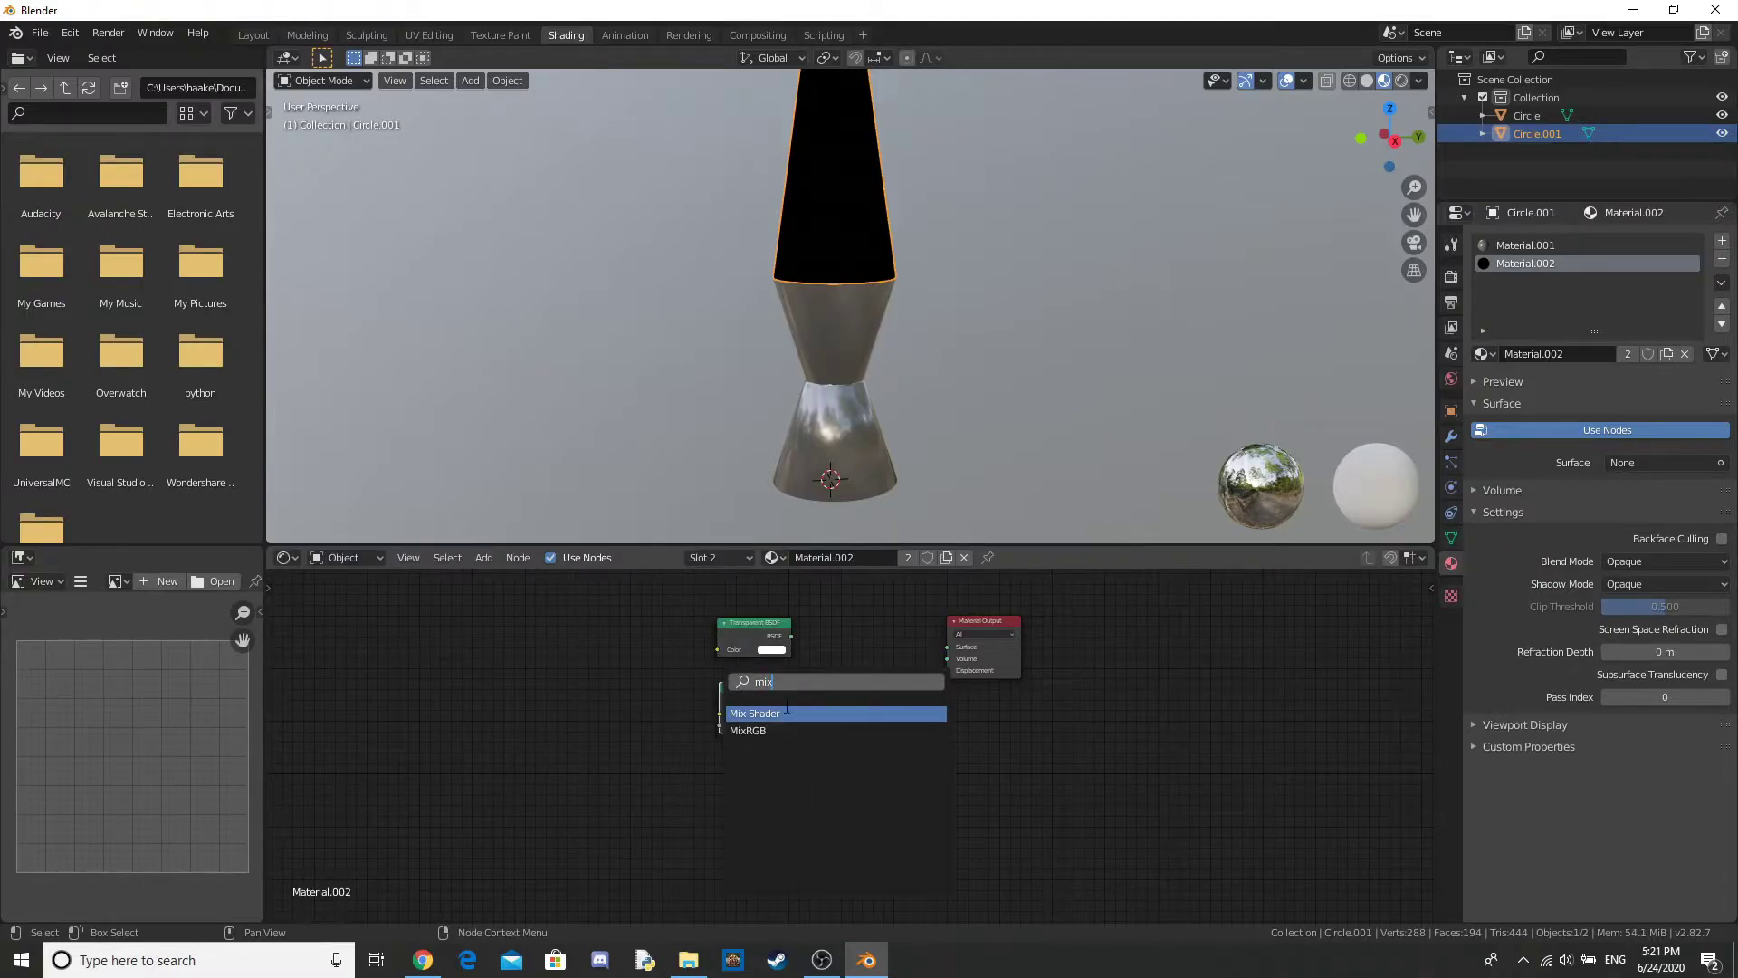
{"action": "key", "text": "Return"}
{"action": "left_click", "coordinate": [869, 645]}
Step: Add a Glass BSDF node and place it below the Emission node
{"action": "key", "text": "shift+a"}
{"action": "left_click", "coordinate": [864, 637]}
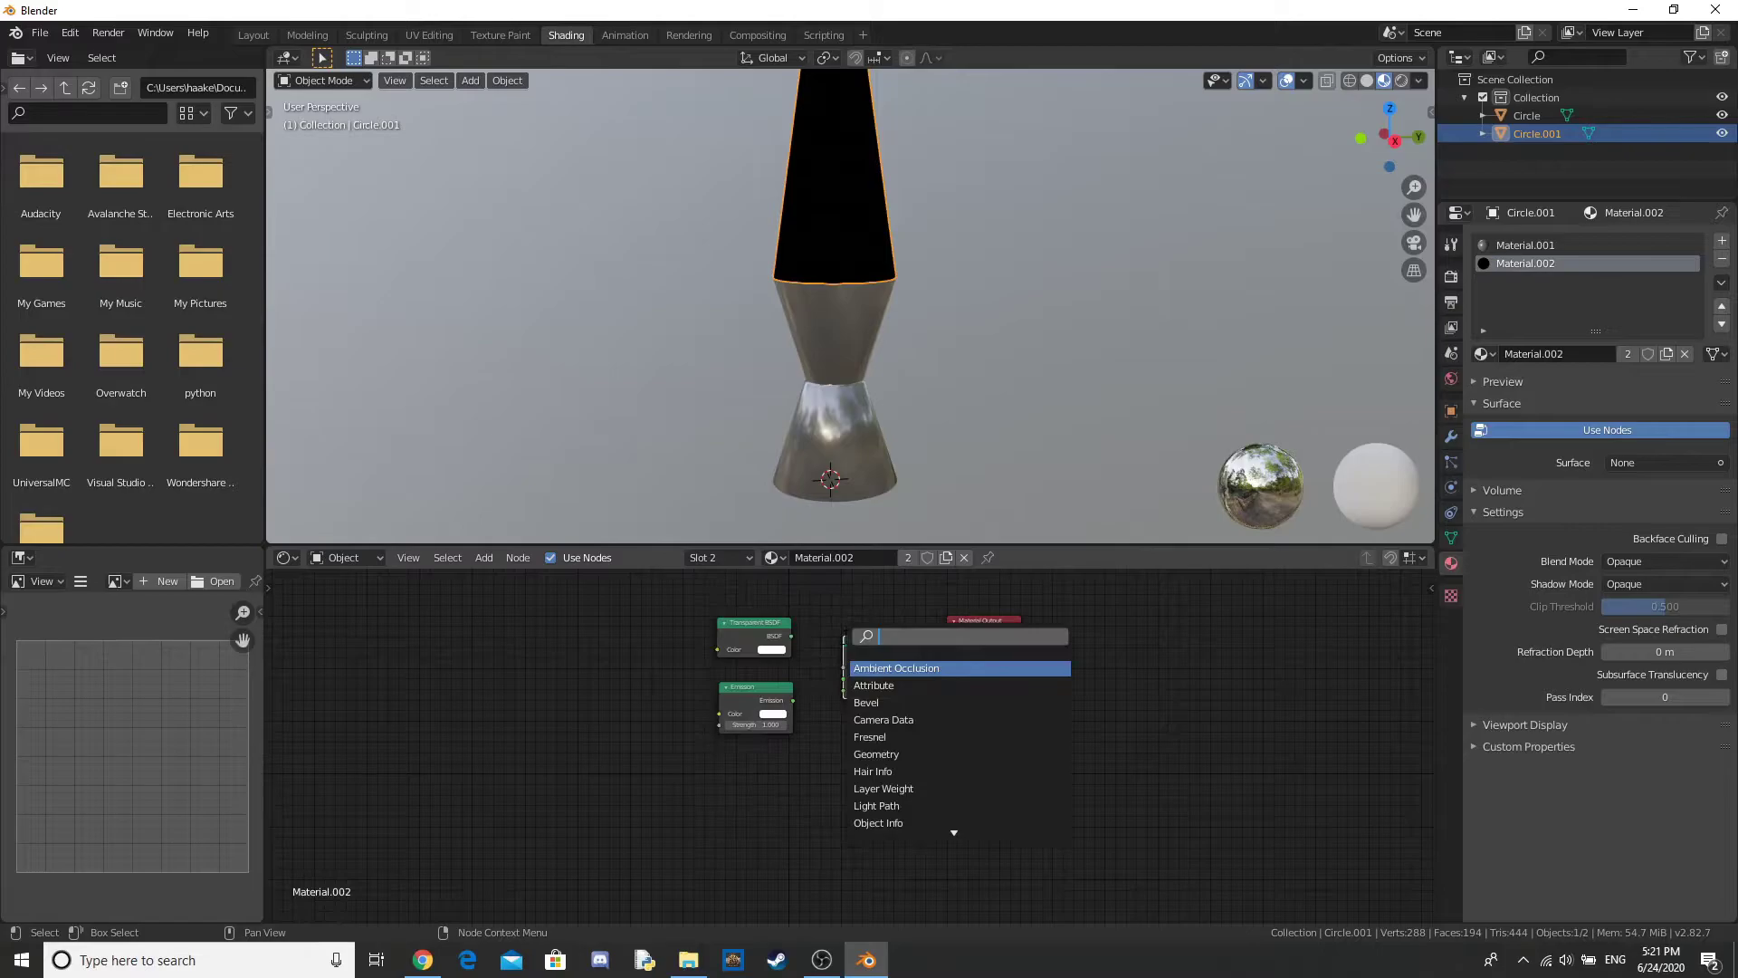
{"action": "type", "text": "glas"}
{"action": "key", "text": "Return"}
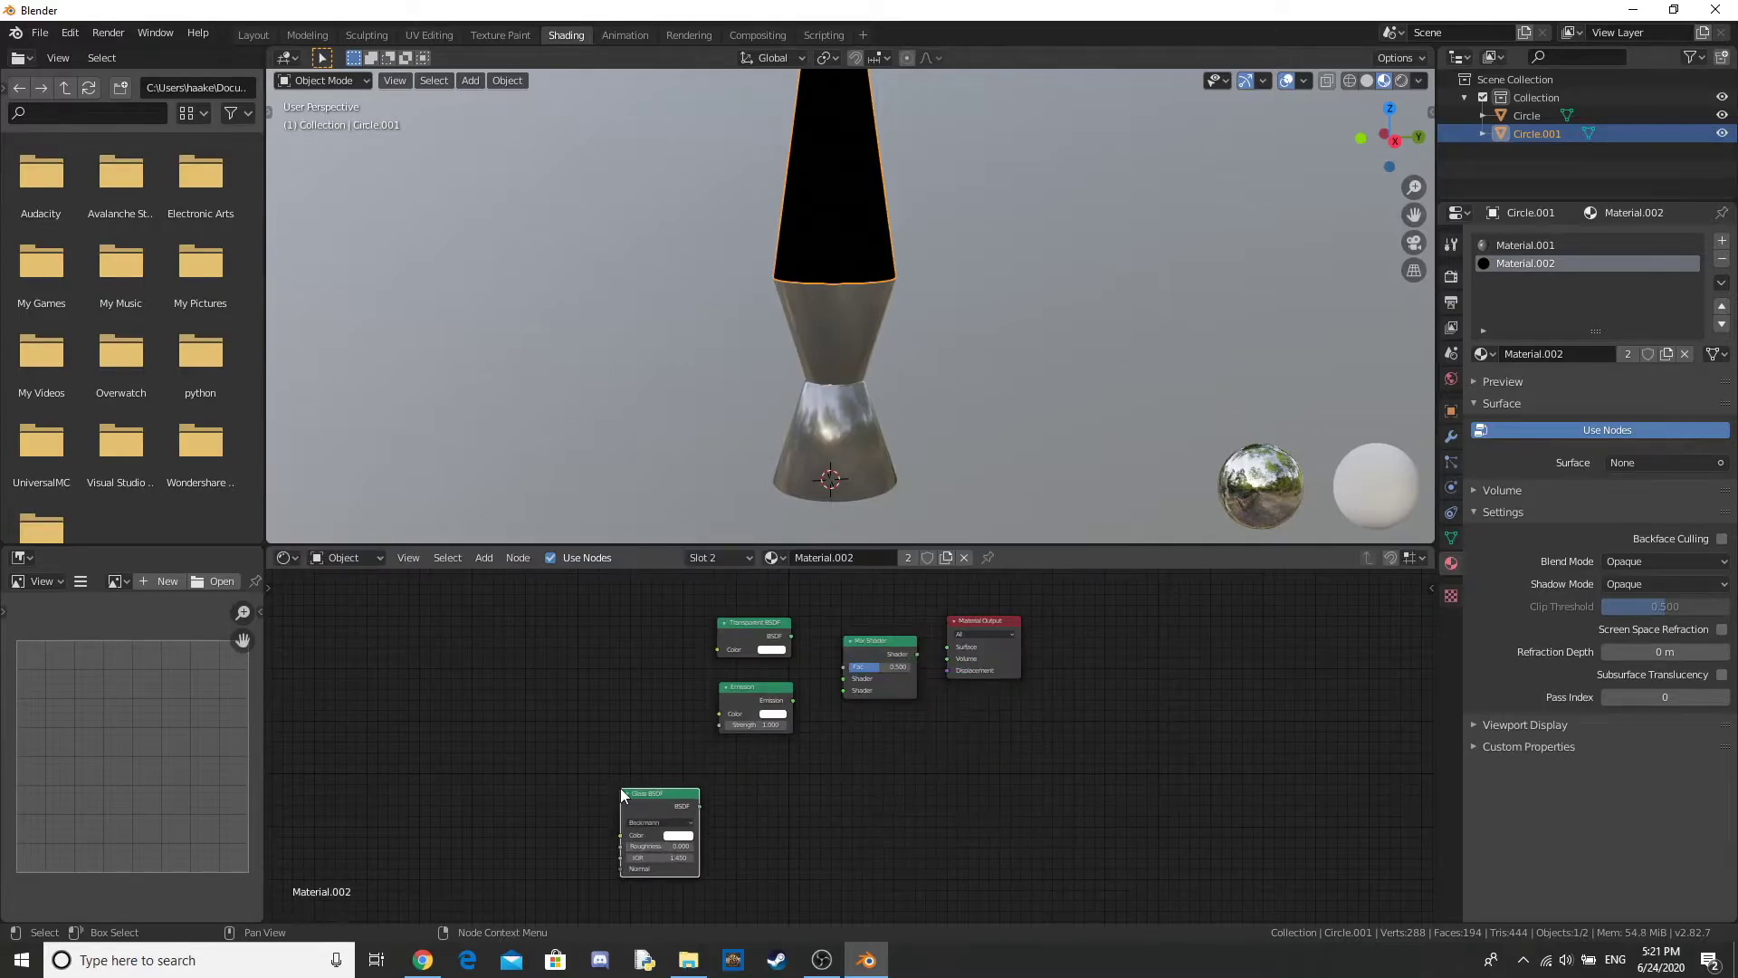
{"action": "left_click", "coordinate": [622, 785]}
Step: Add a second Mix Shader node and place it beside the Glass BSDF node's output
{"action": "key", "text": "shift+a"}
{"action": "left_click", "coordinate": [592, 733]}
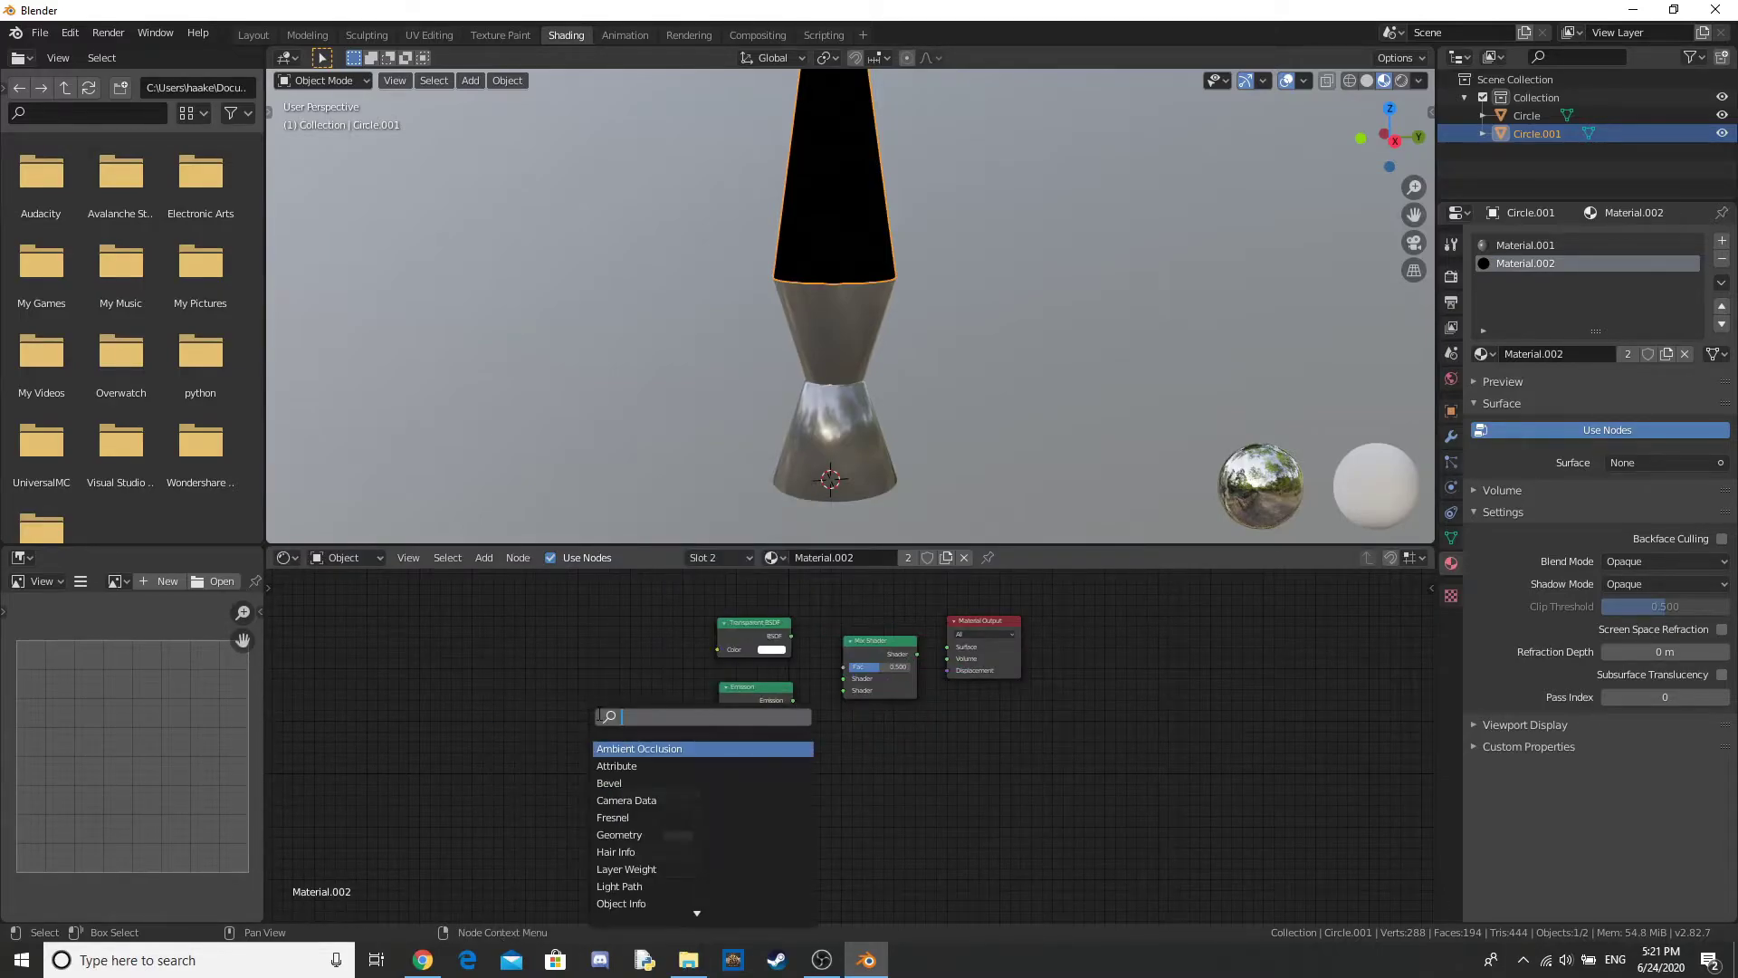
{"action": "type", "text": "mix"}
{"action": "key", "text": "Return"}
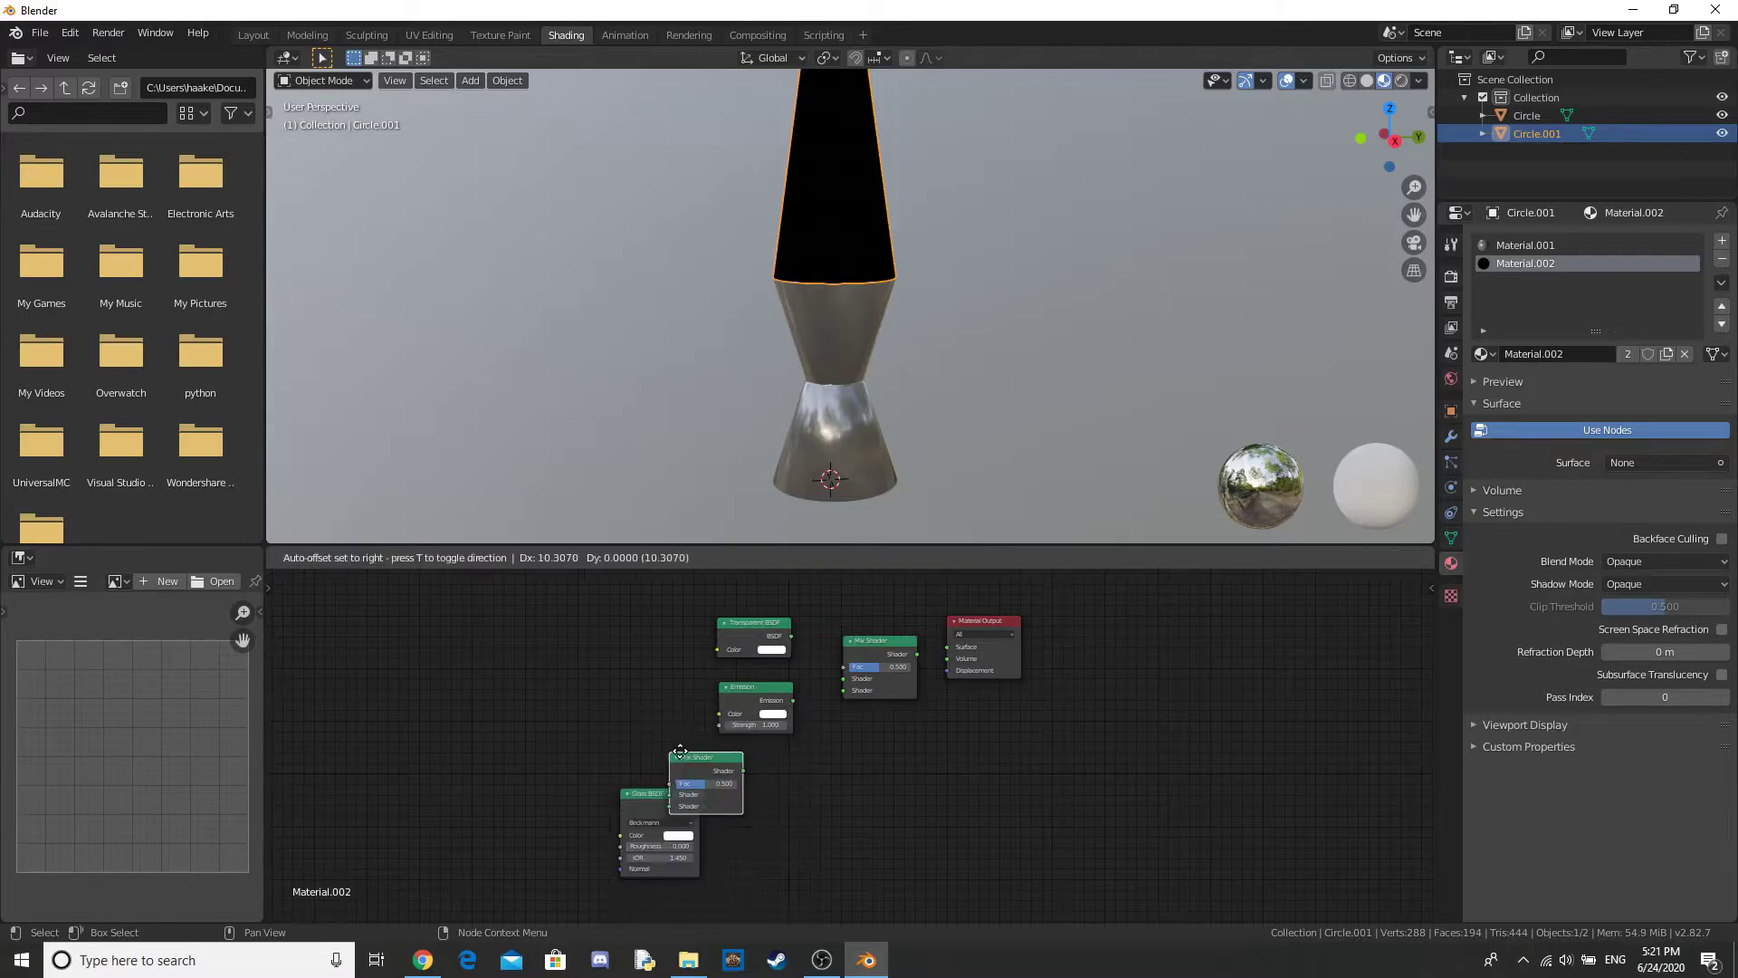
{"action": "left_click", "coordinate": [751, 774]}
Step: Add a second Transparent BSDF node and place it on the far side of the Glass BSDF node
{"action": "key", "text": "shift+a"}
{"action": "left_click", "coordinate": [725, 748]}
{"action": "type", "text": "t"}
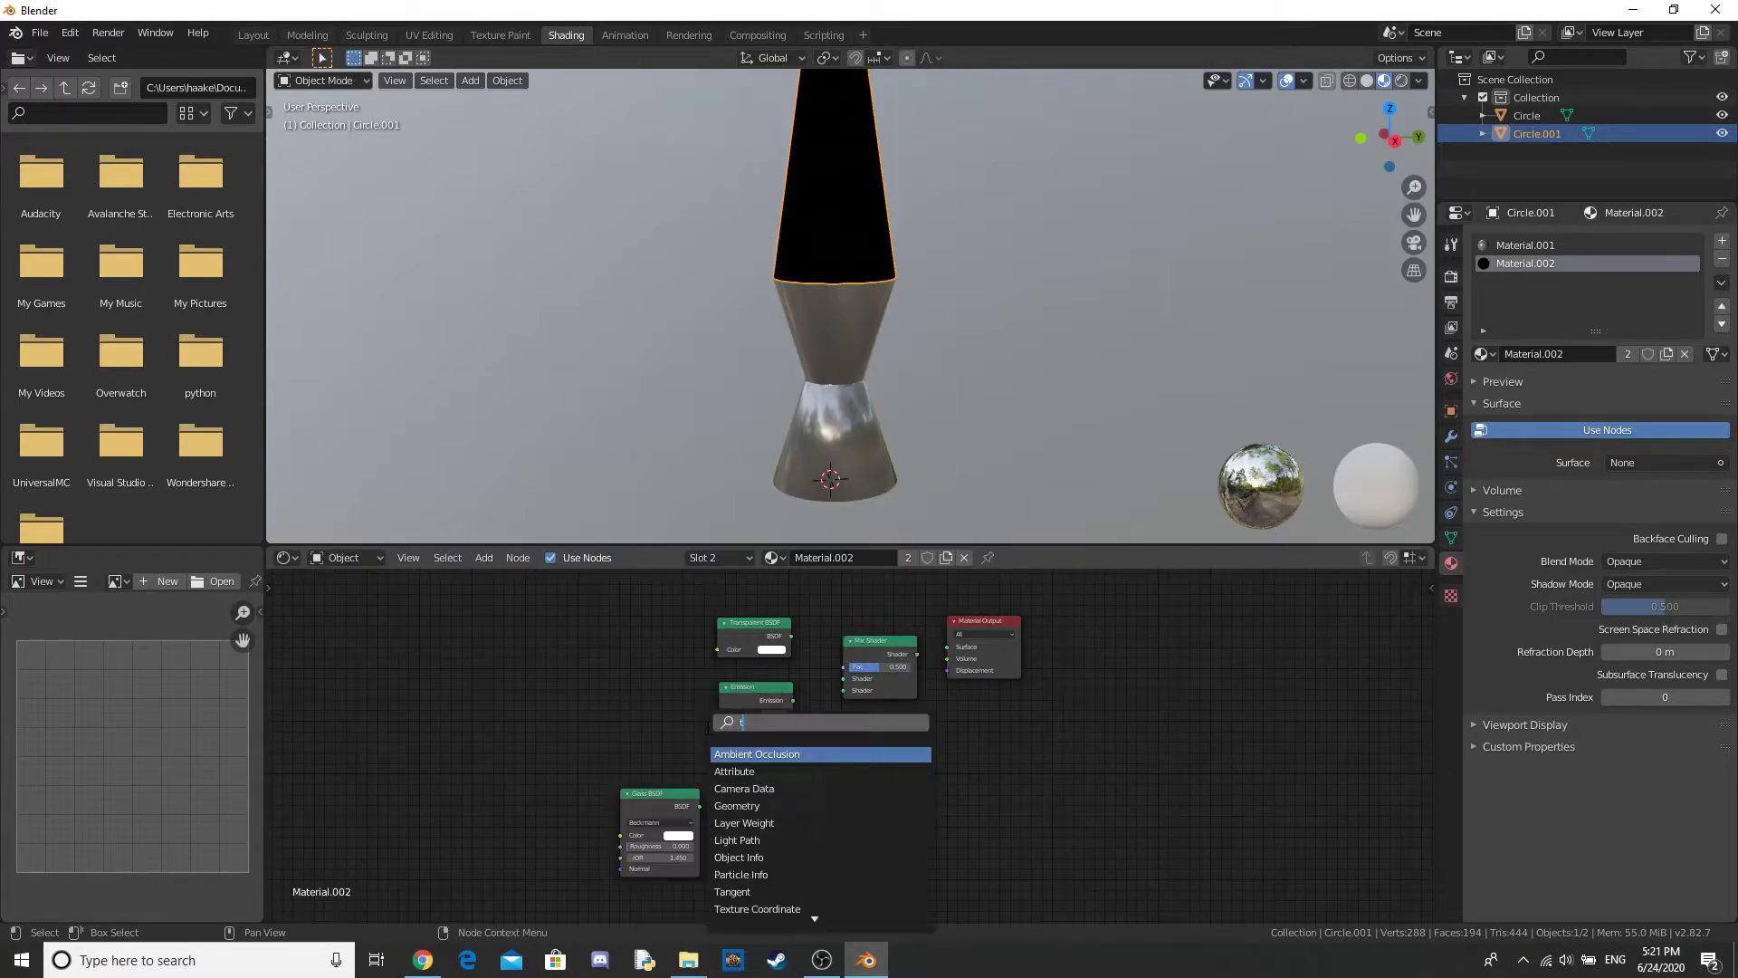
{"action": "type", "text": "ra"}
{"action": "key", "text": "Down"}
{"action": "key", "text": "Return"}
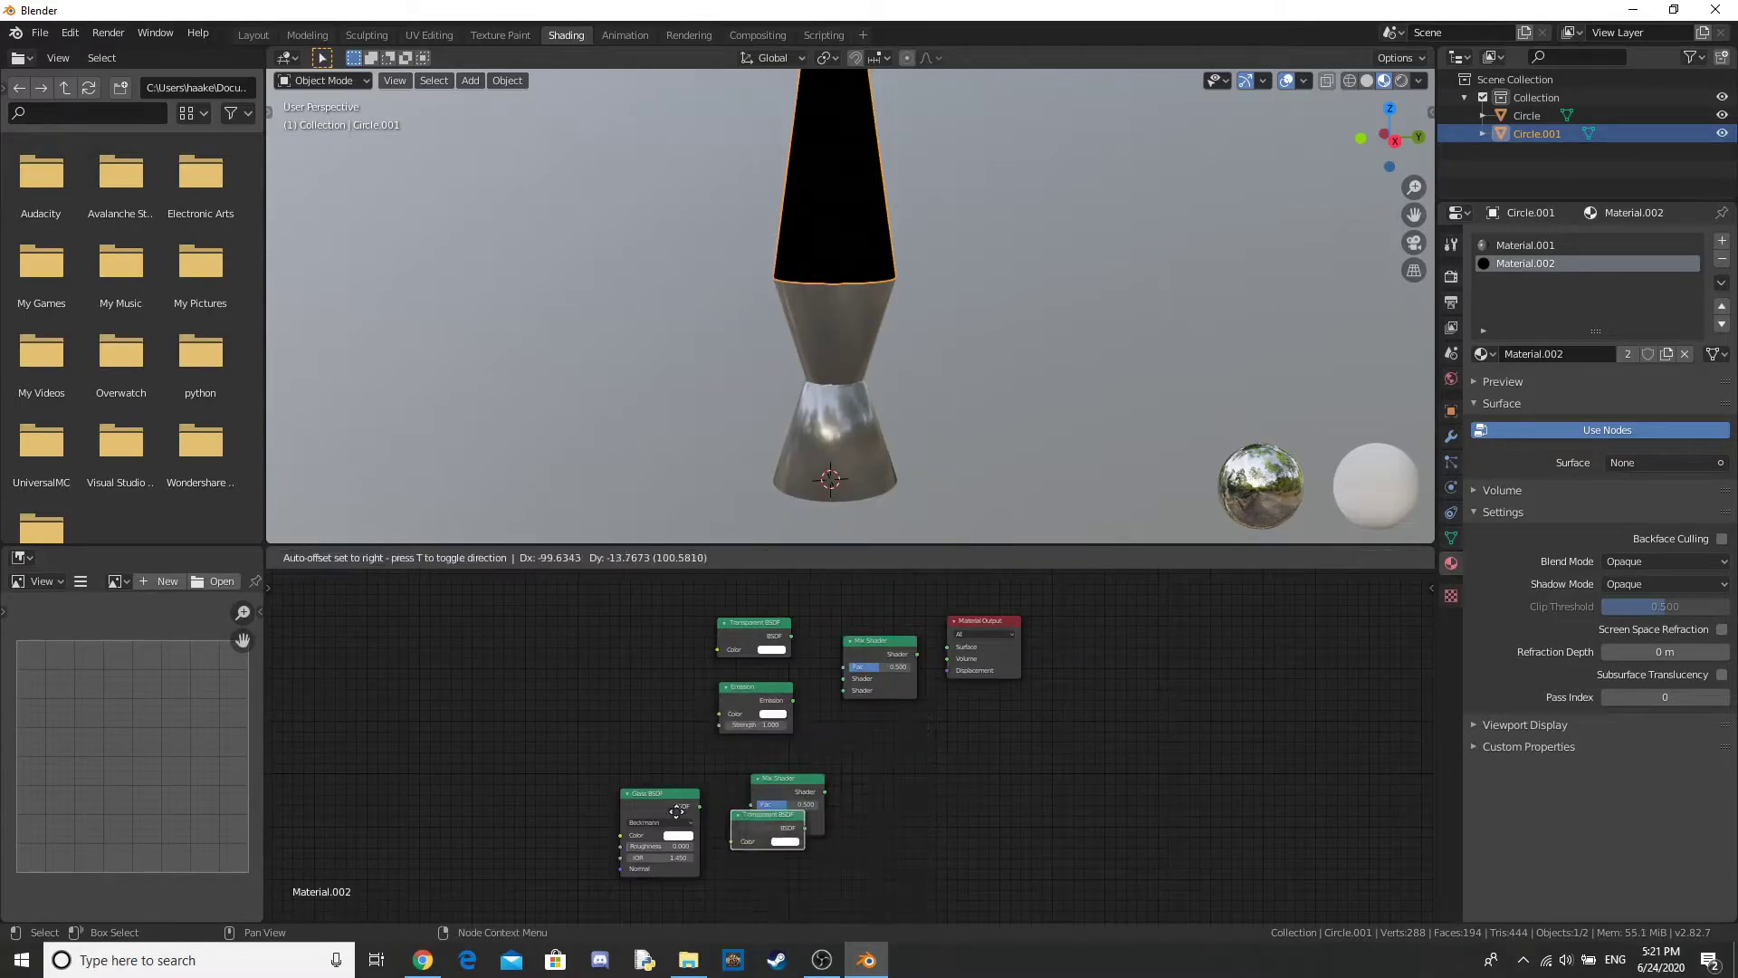
{"action": "left_click", "coordinate": [415, 797]}
Step: Add a third Mix Shader node and place it below the Material Output, after the other two Mix Shaders
{"action": "key", "text": "shift+a"}
{"action": "left_click", "coordinate": [434, 726]}
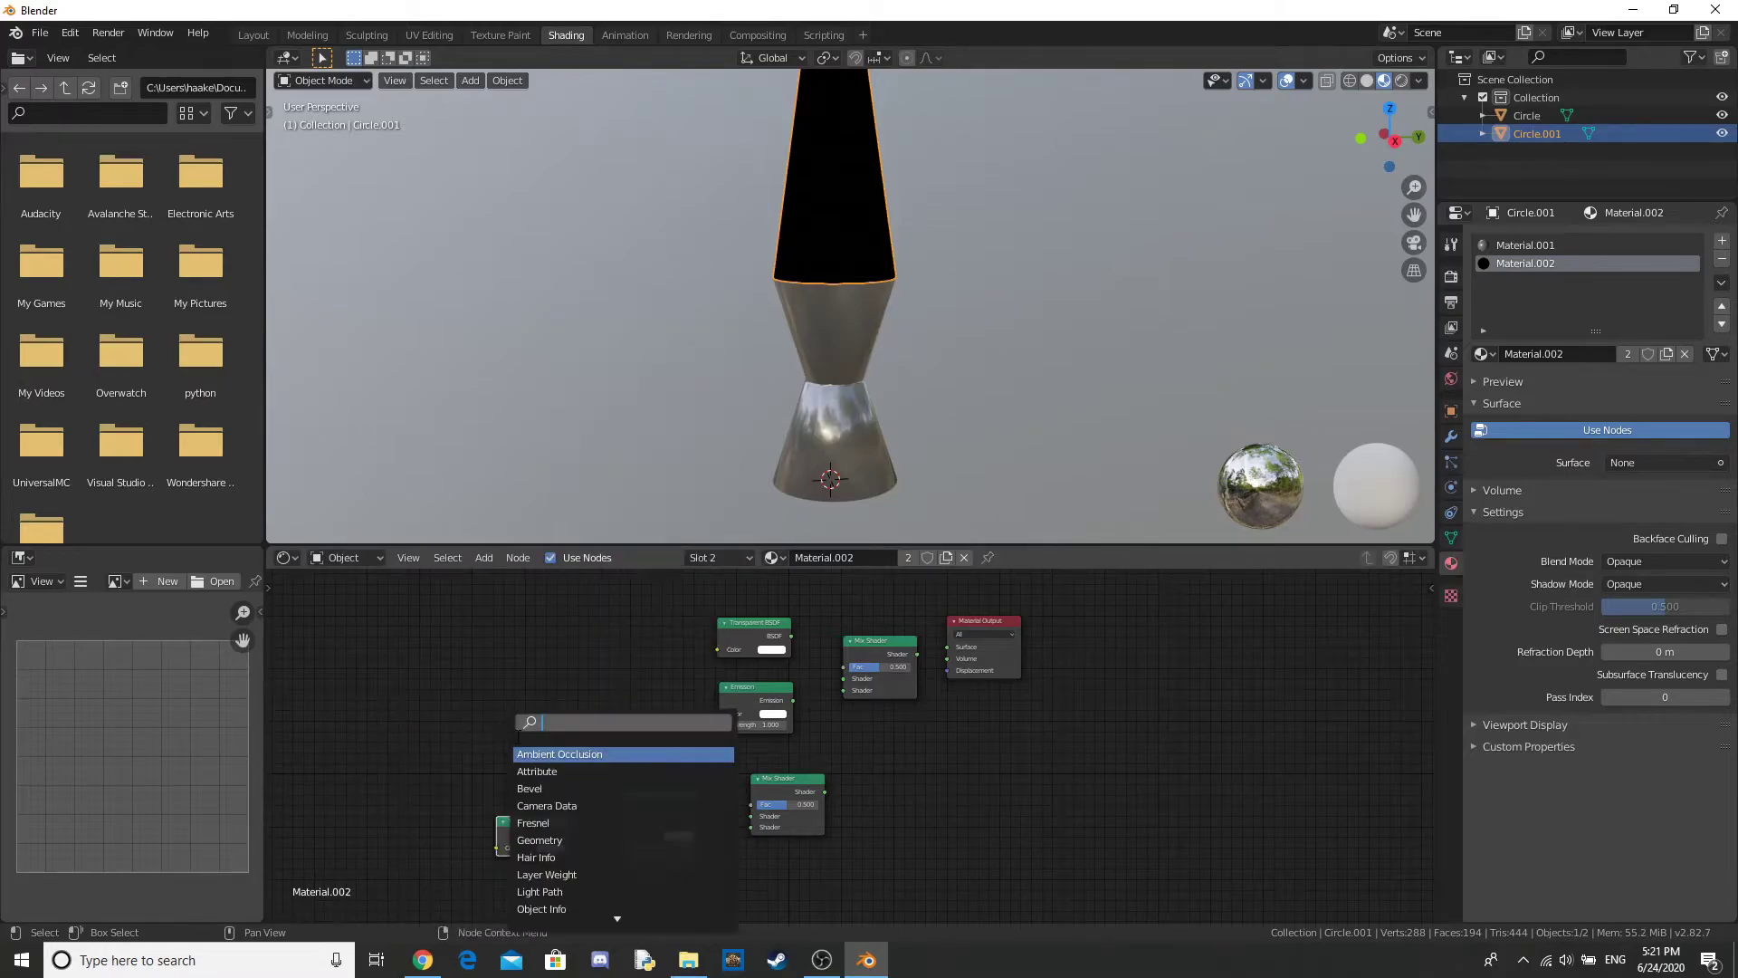
{"action": "type", "text": "mix"}
{"action": "left_click", "coordinate": [560, 755]}
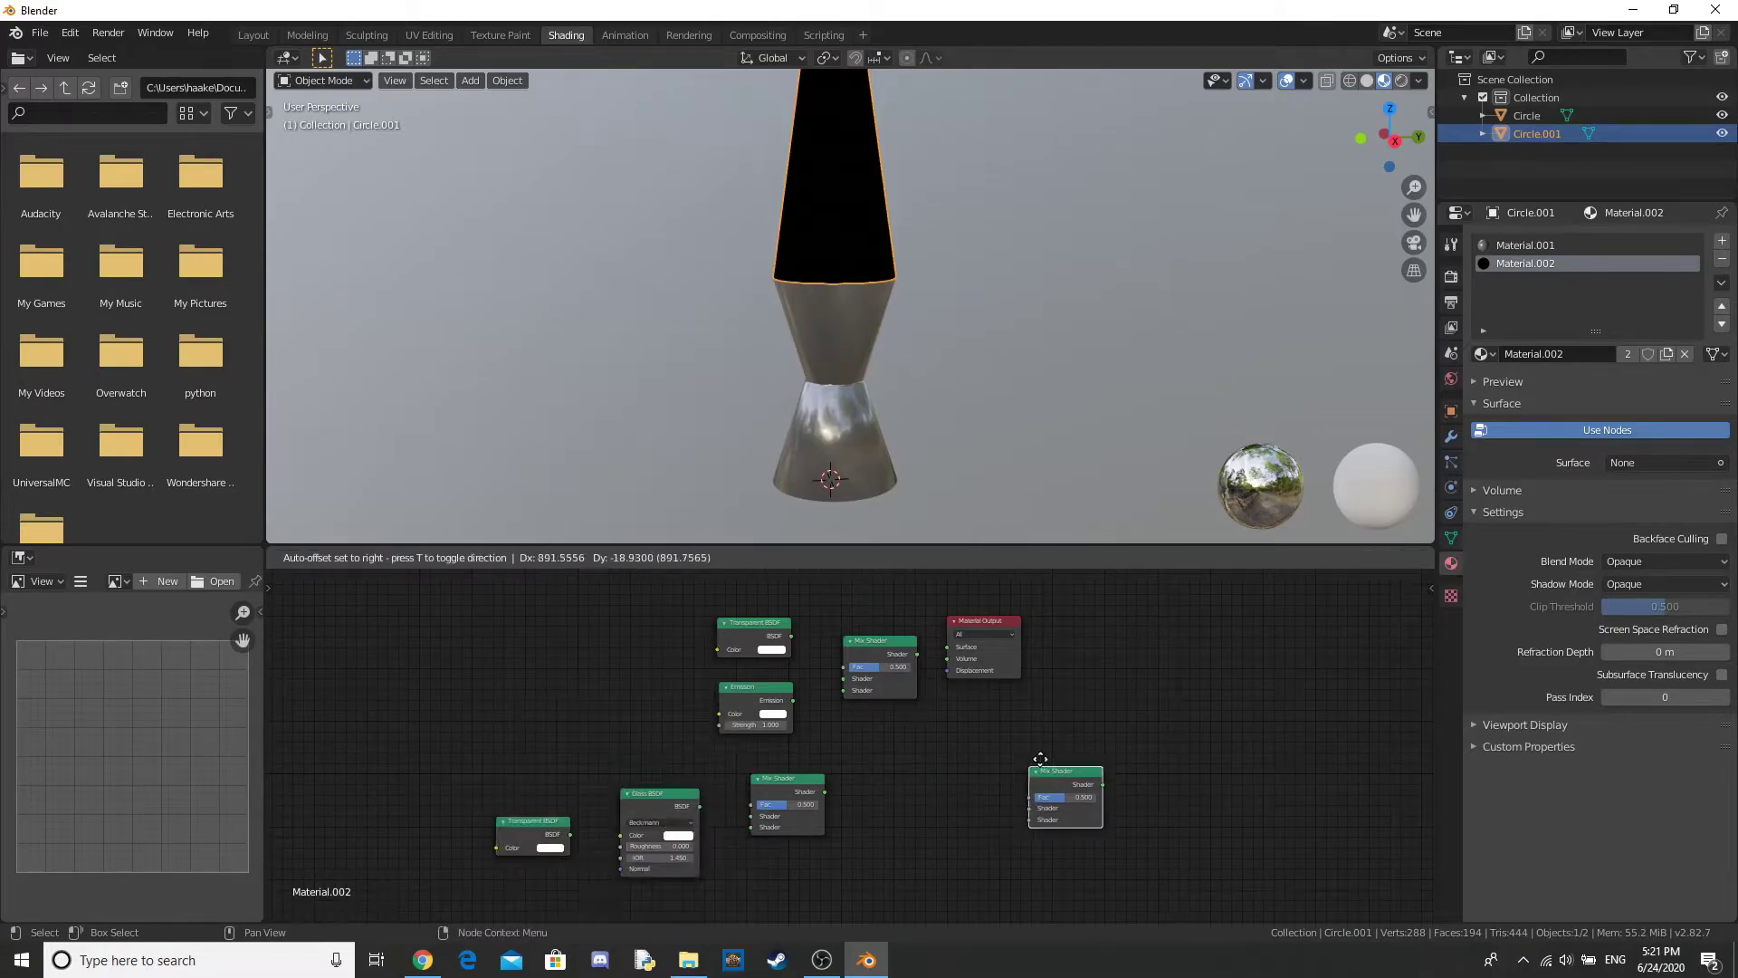
{"action": "left_click", "coordinate": [1005, 738]}
Step: Link the first Transparent BSDF and Emission into the upper Mix Shader, and the Glass BSDF and second Transparent BSDF into the lower one
{"action": "scroll", "coordinate": [815, 634], "scroll_direction": "up", "scroll_amount": 2}
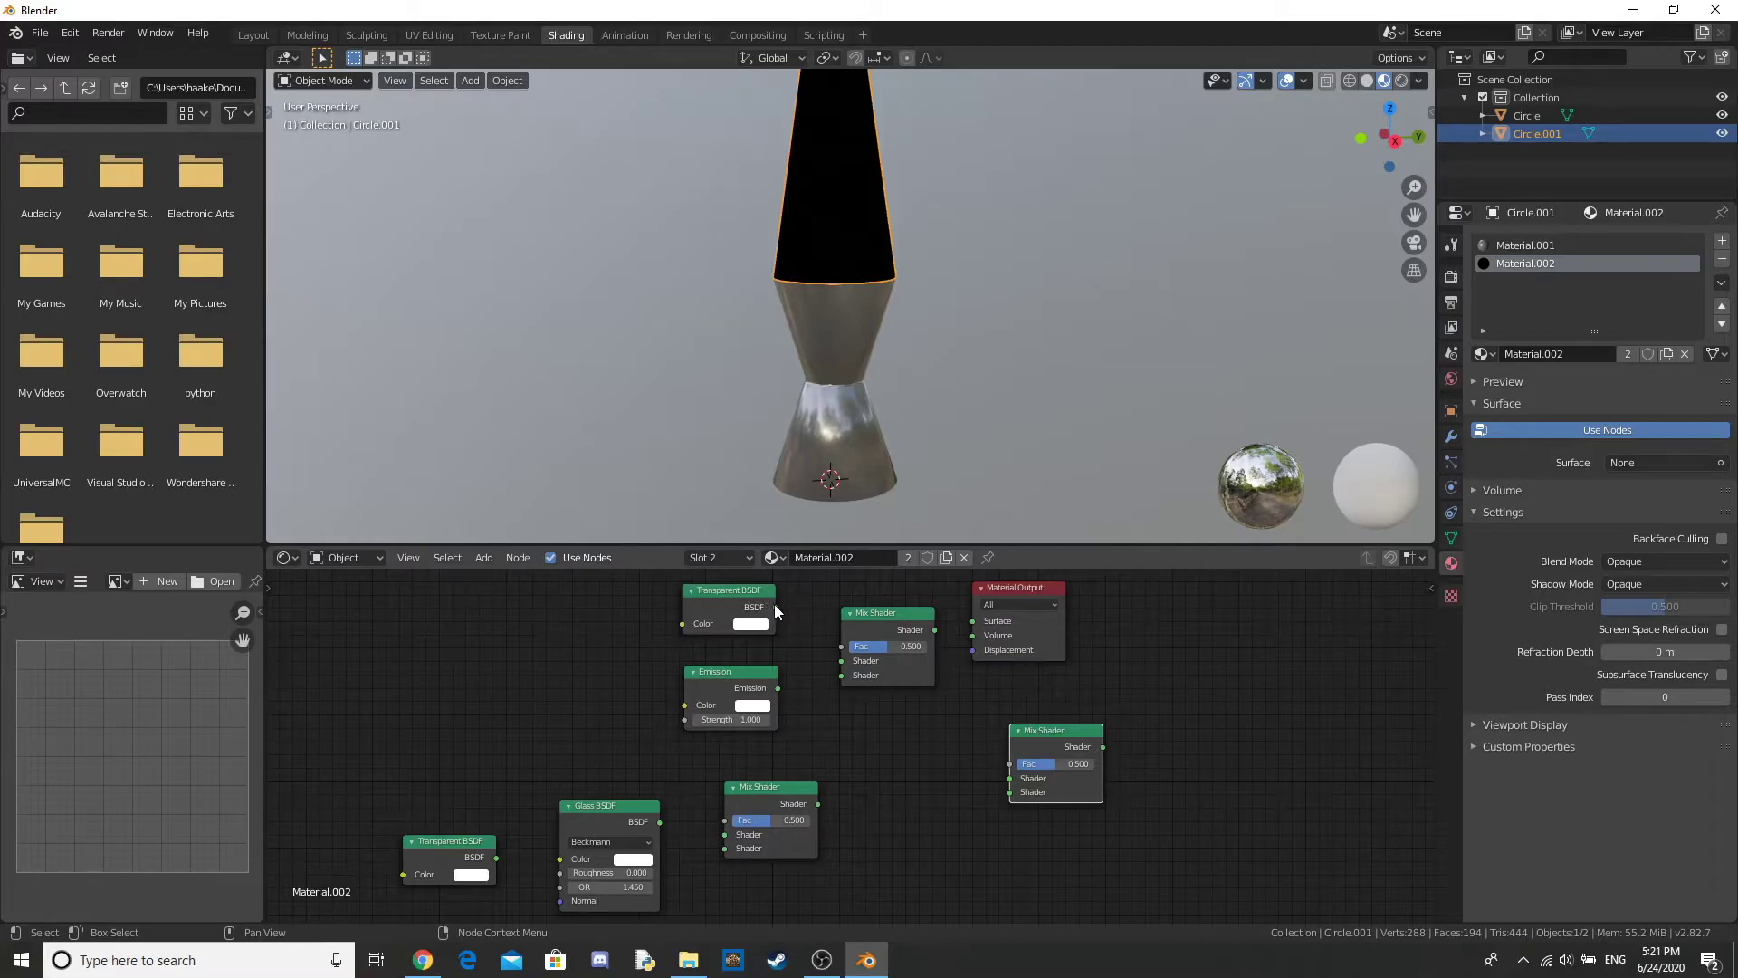
{"action": "left_click_drag", "start_coordinate": [775, 606], "coordinate": [843, 676]}
{"action": "left_click_drag", "start_coordinate": [660, 821], "coordinate": [725, 833]}
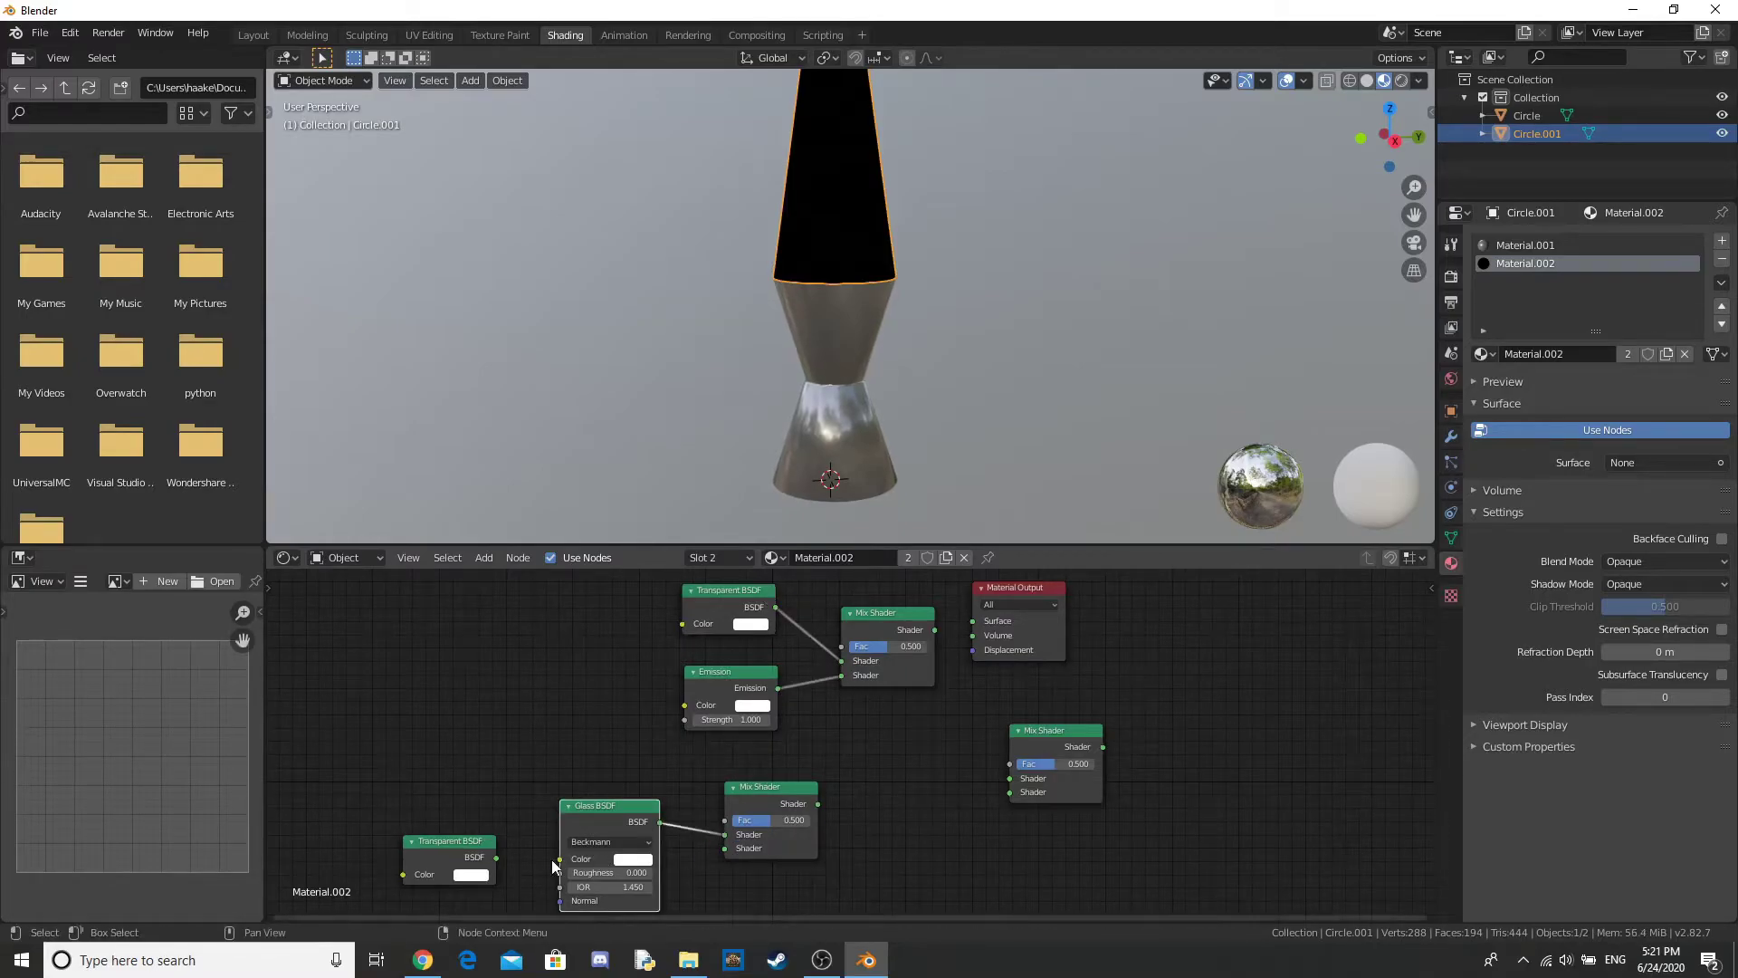
{"action": "left_click_drag", "start_coordinate": [497, 857], "coordinate": [727, 848]}
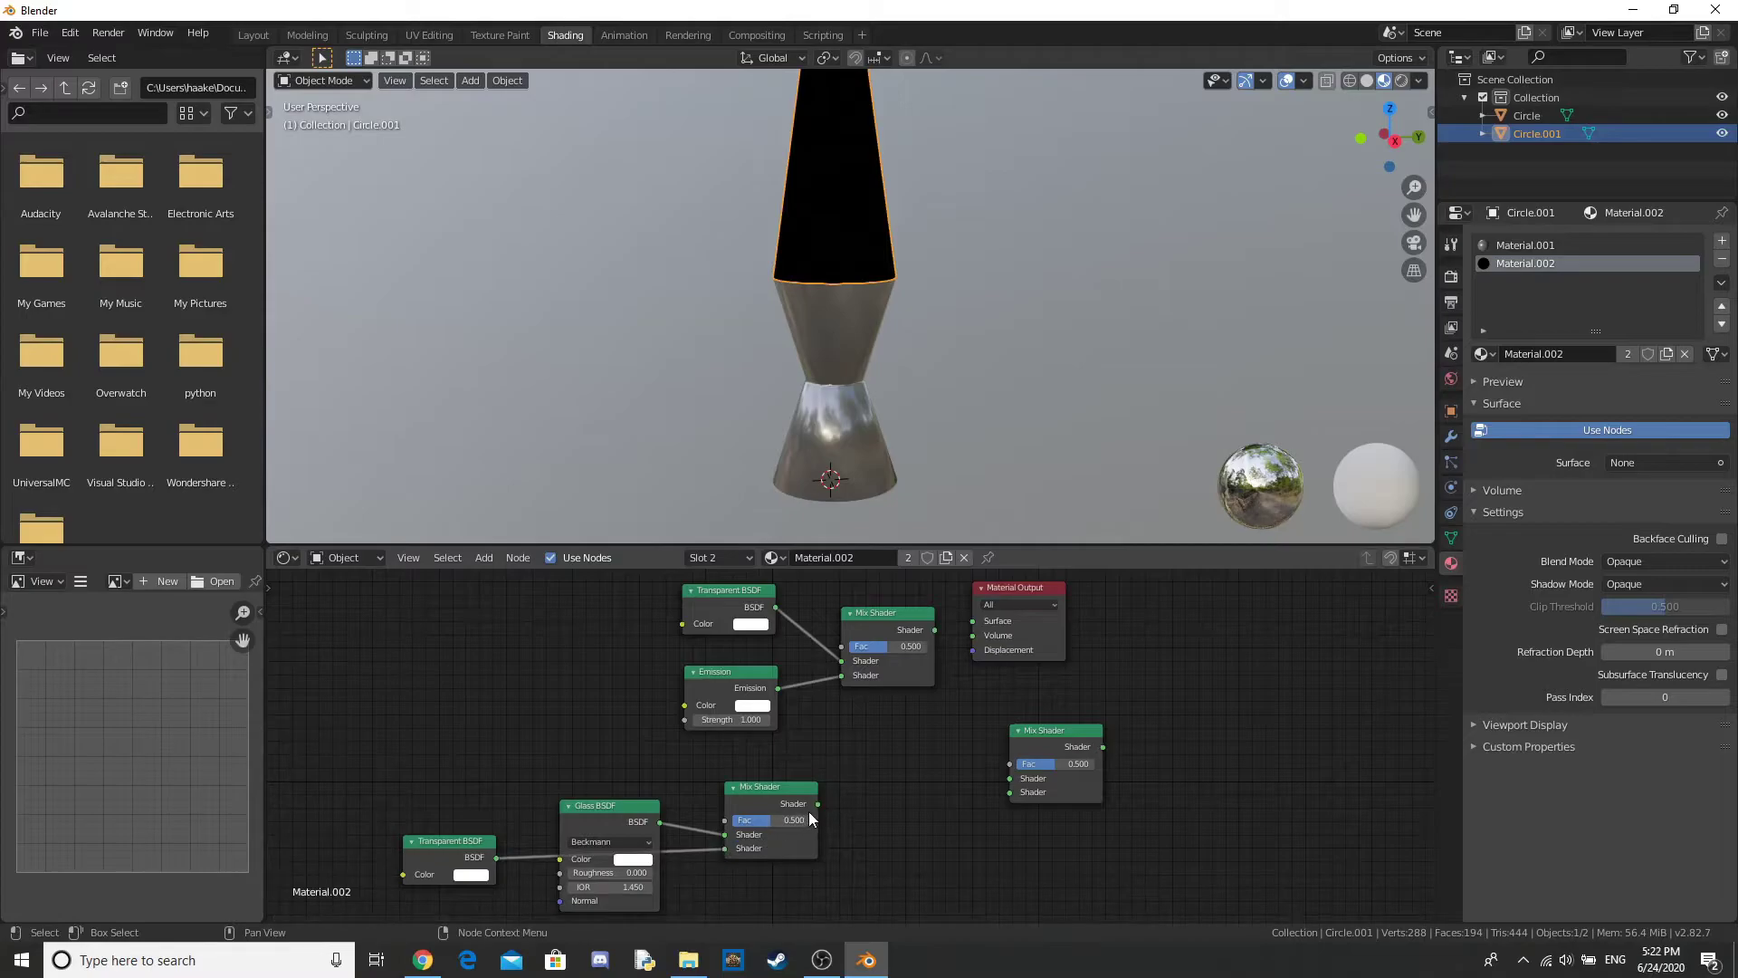
Step: Make room beside the Material Output, feed both Mix Shaders into the third one and connect it to the output's Surface
{"action": "left_click_drag", "start_coordinate": [1024, 588], "coordinate": [1205, 661]}
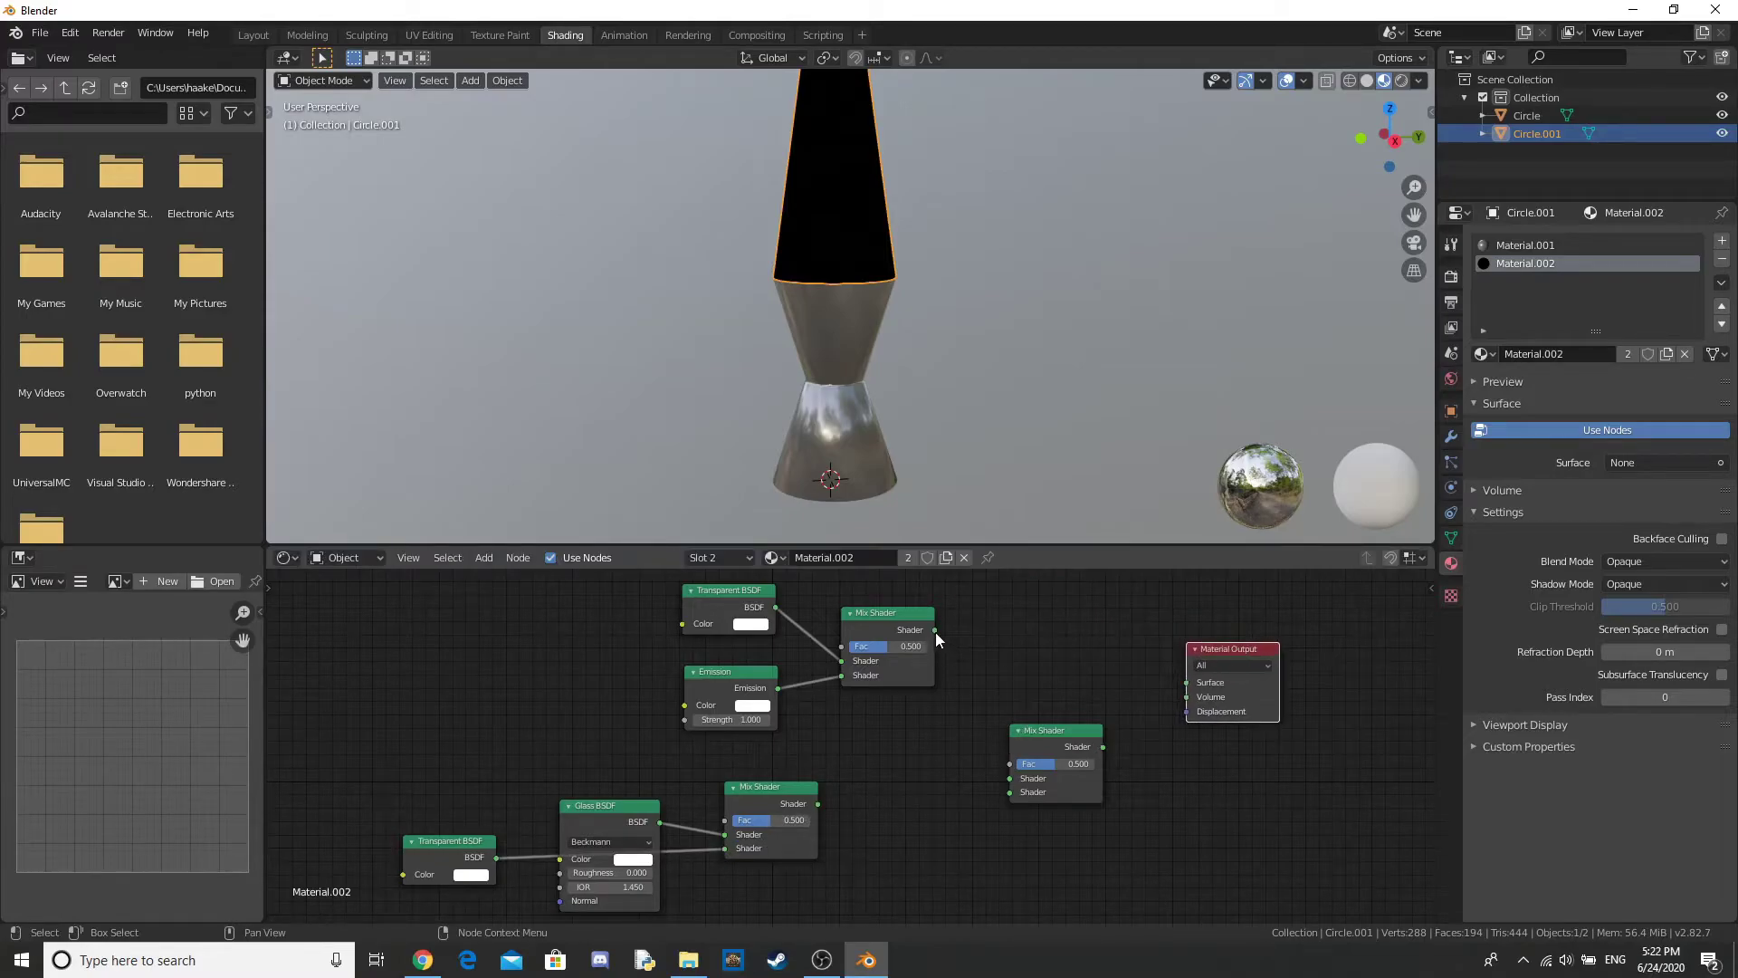
{"action": "left_click_drag", "start_coordinate": [936, 630], "coordinate": [1014, 782]}
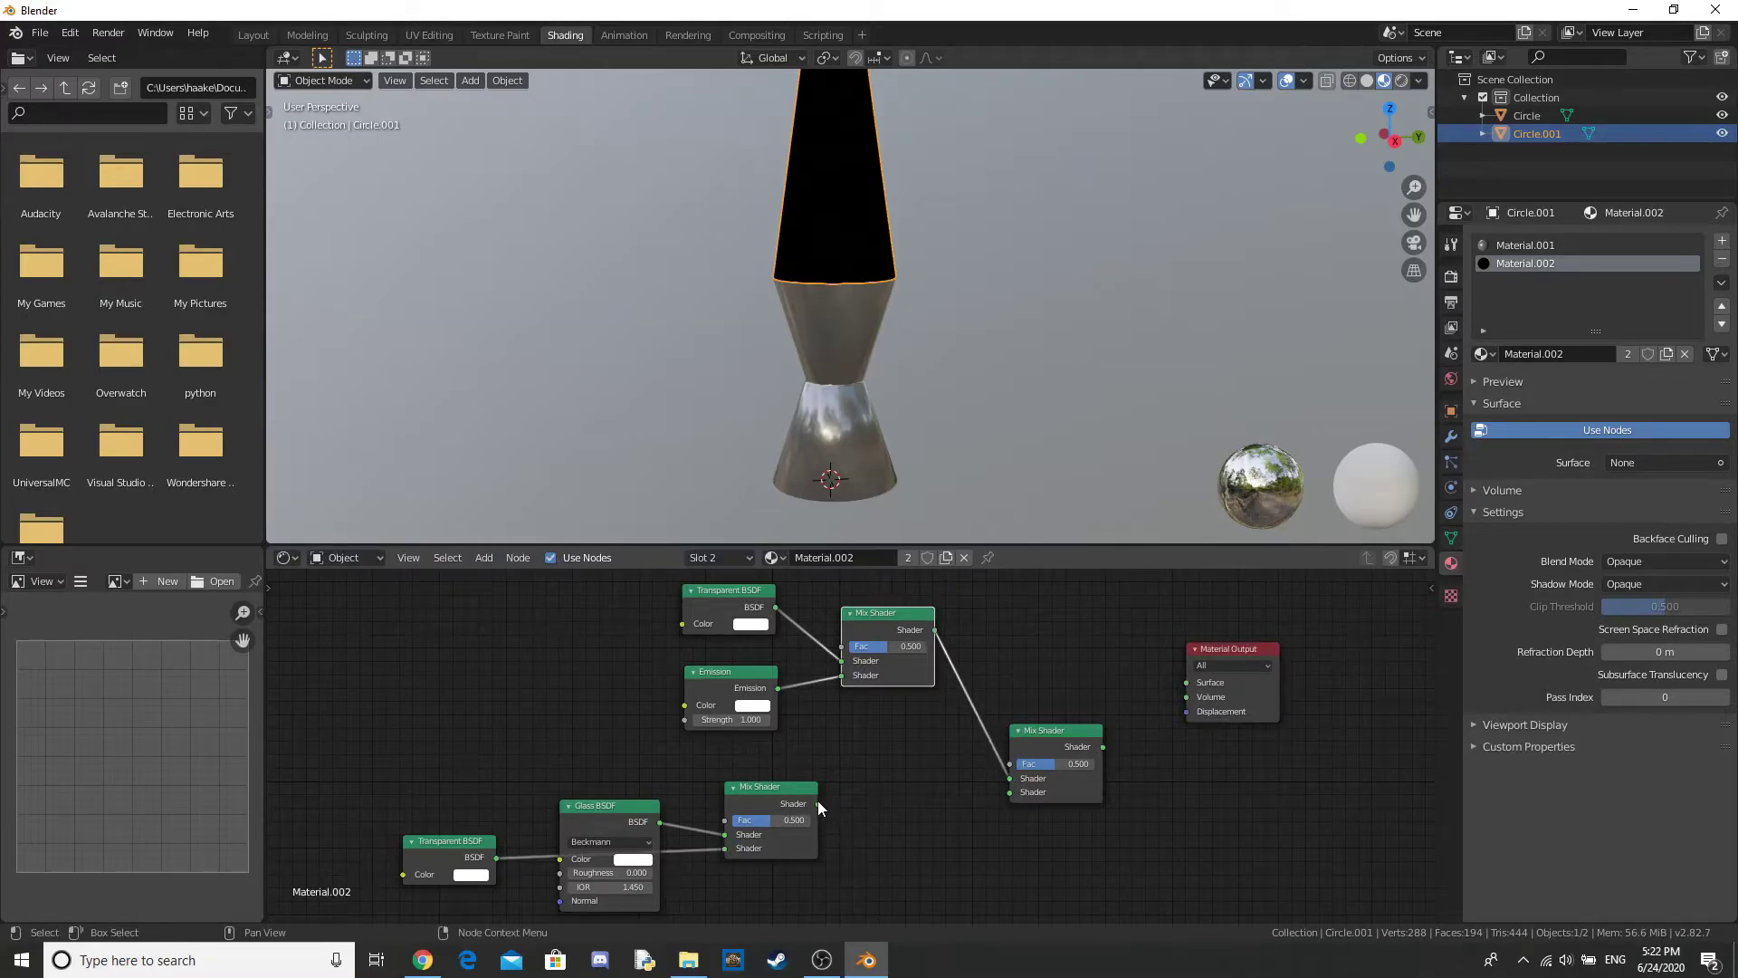
{"action": "left_click_drag", "start_coordinate": [818, 803], "coordinate": [1010, 794]}
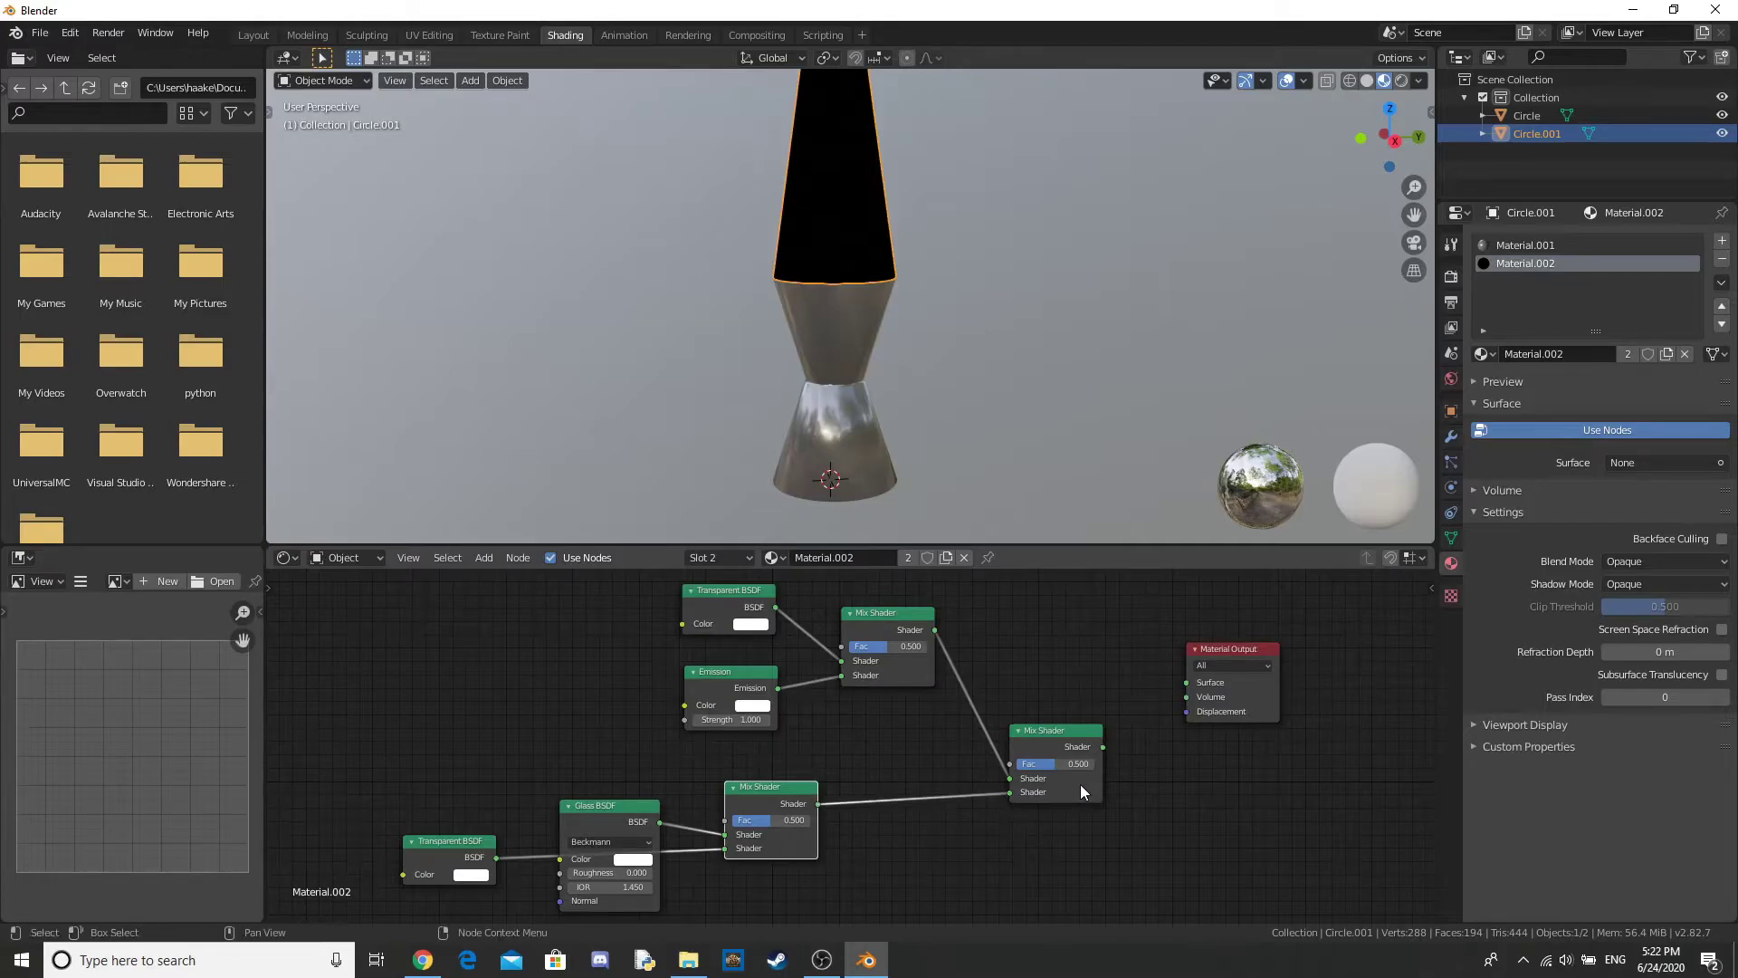
{"action": "left_click_drag", "start_coordinate": [1103, 747], "coordinate": [1186, 684]}
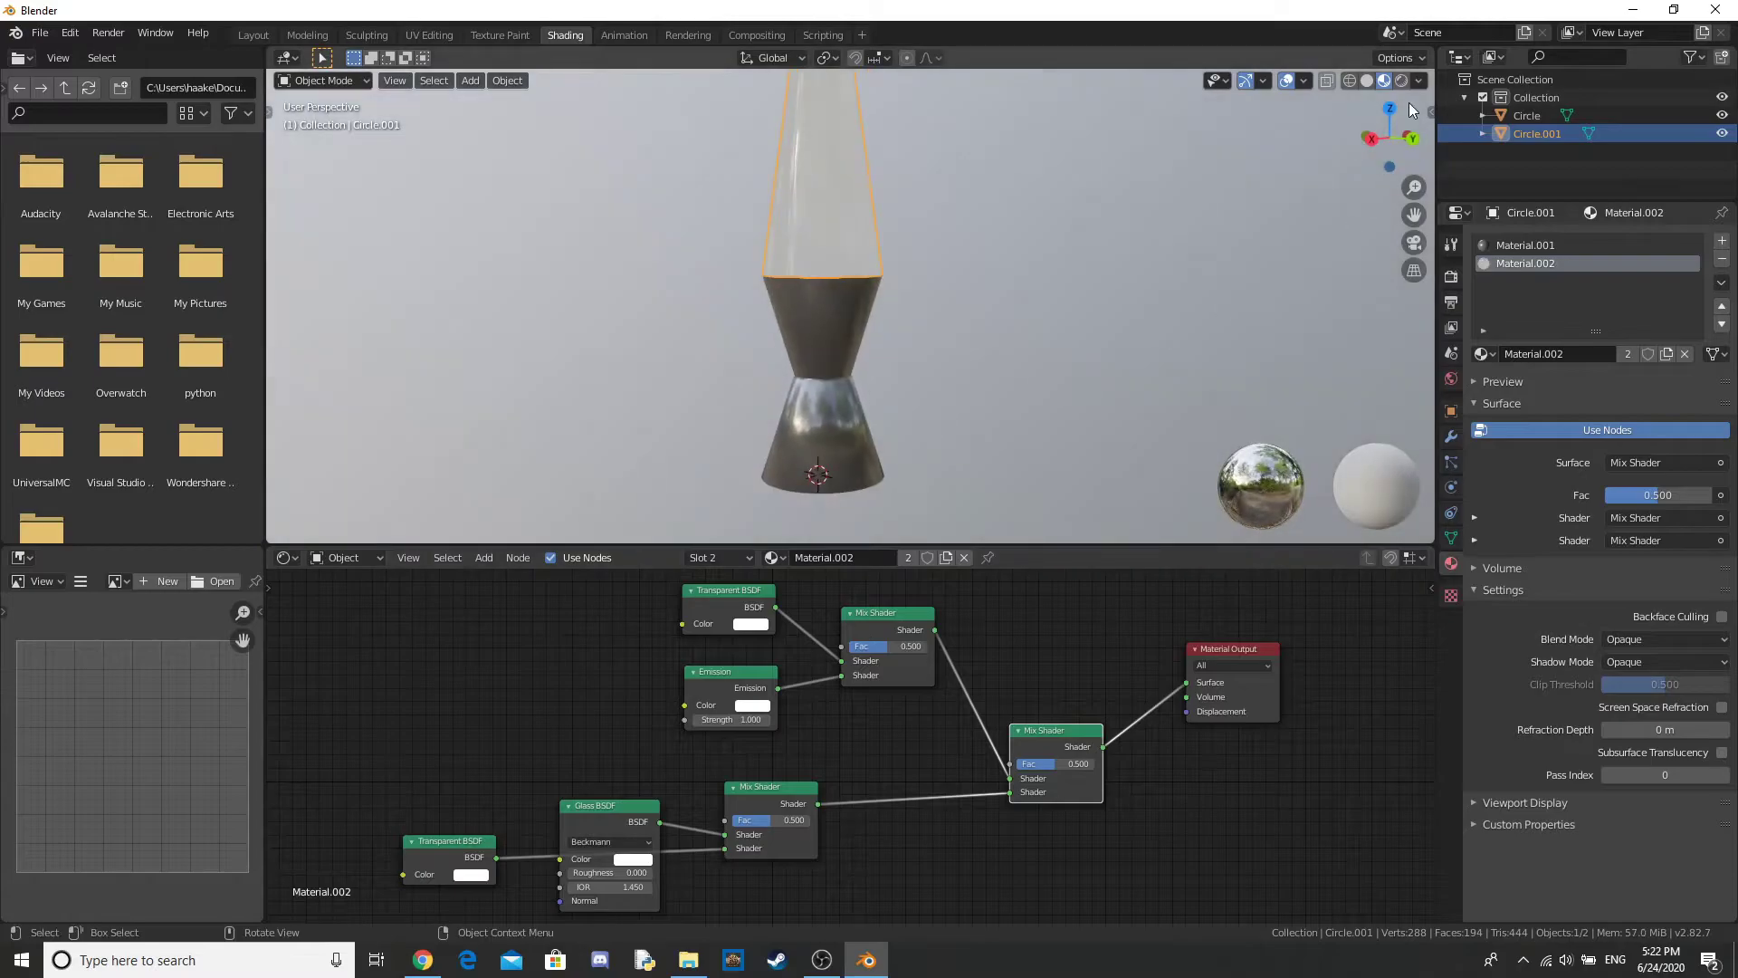
Step: Switch the viewport to rendered shading, then colour the first Transparent BSDF blue and the Emission a lighter blue
{"action": "left_click", "coordinate": [1401, 80]}
{"action": "middle_click_drag", "start_coordinate": [1104, 338], "coordinate": [936, 328]}
{"action": "scroll", "coordinate": [802, 671], "scroll_direction": "up", "scroll_amount": 2}
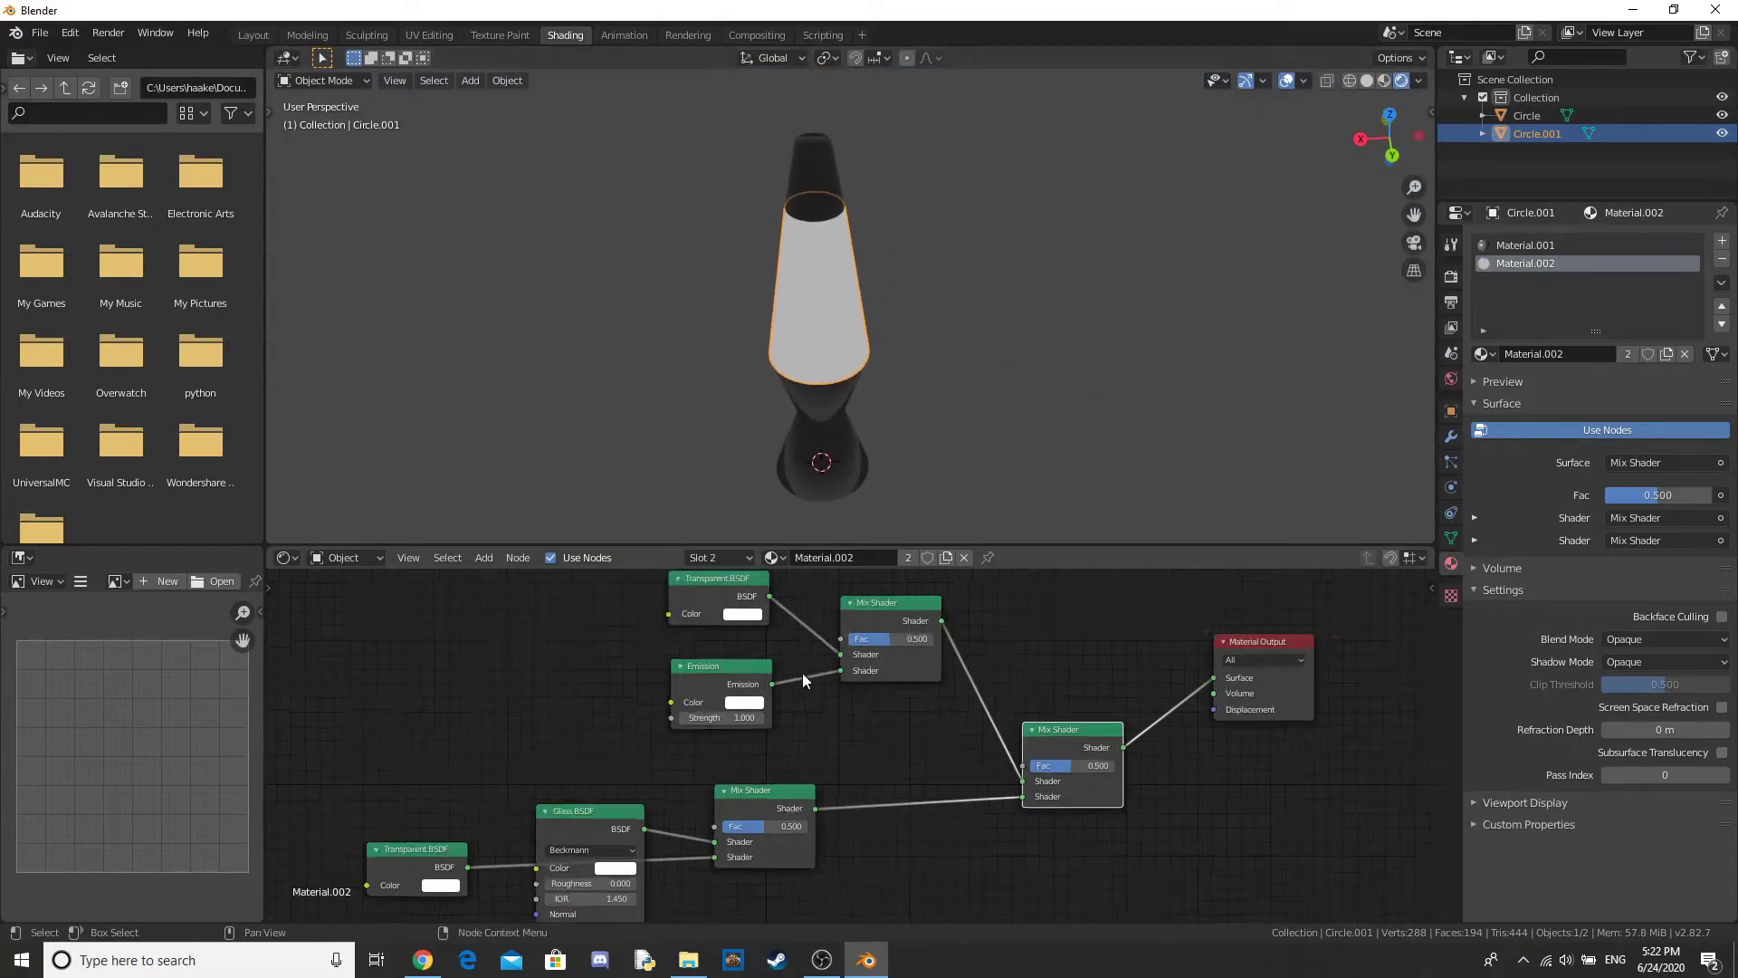
{"action": "left_click", "coordinate": [734, 603]}
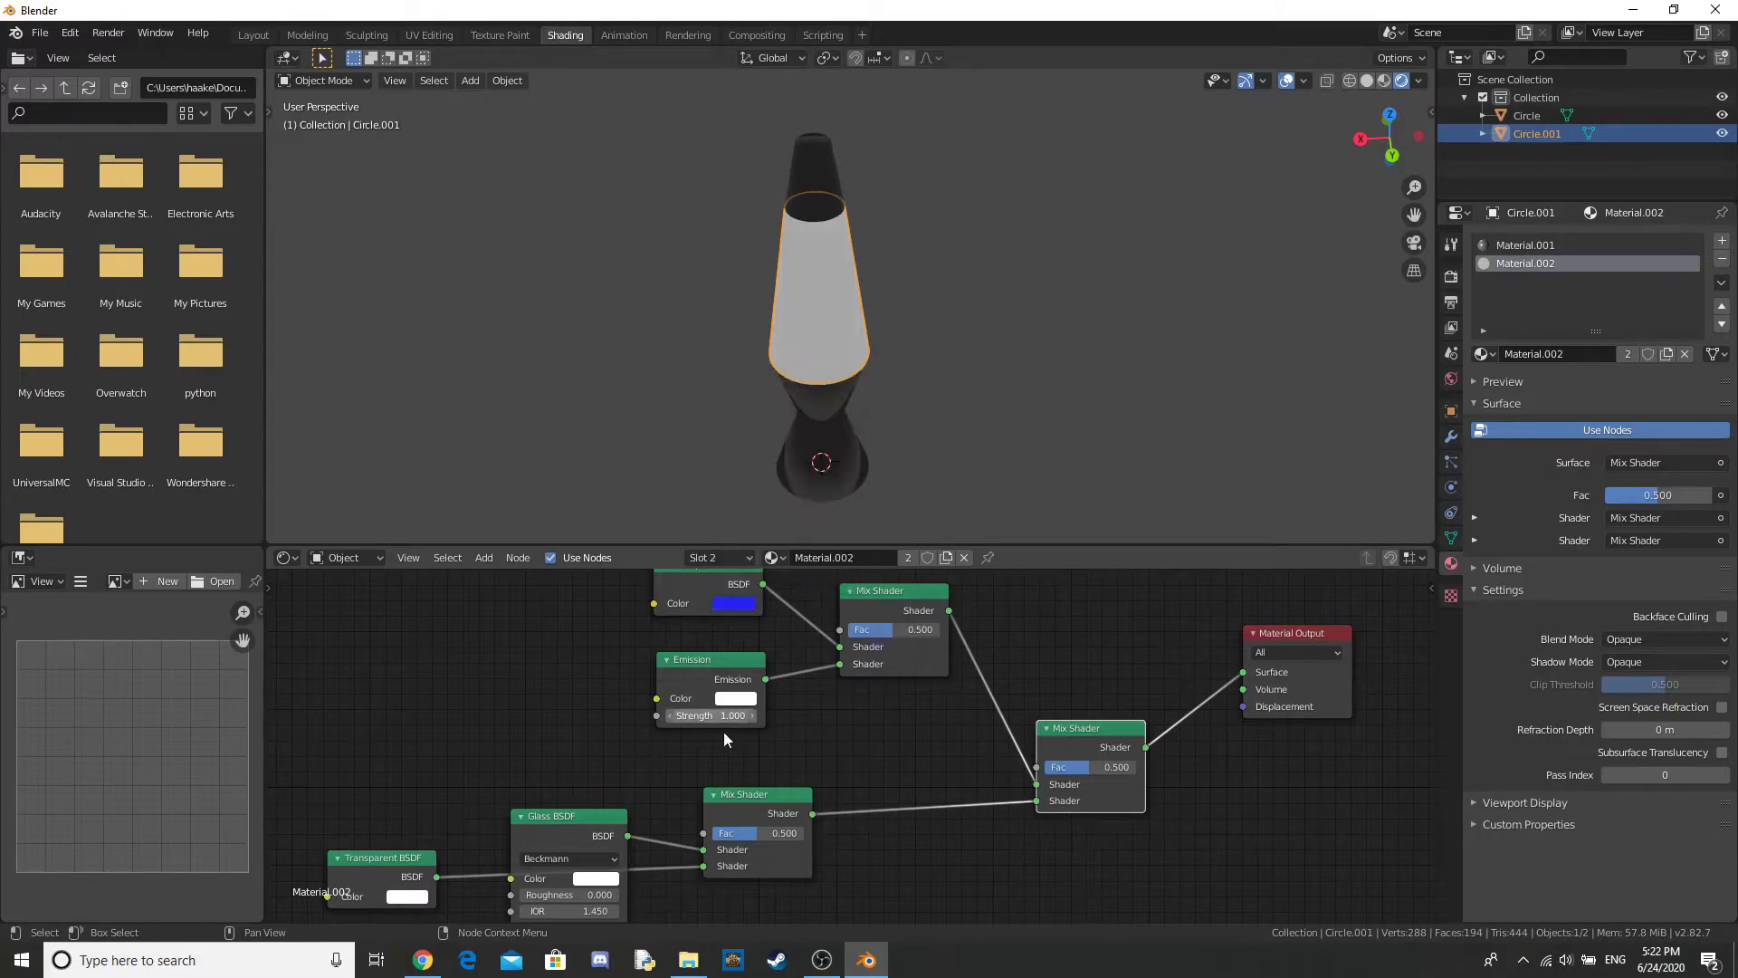
{"action": "left_click", "coordinate": [731, 699]}
{"action": "left_click_drag", "start_coordinate": [792, 531], "coordinate": [811, 511]}
{"action": "middle_click_drag", "start_coordinate": [1057, 404], "coordinate": [1041, 399]}
Step: Lower the upper Mix Shader's factor to about 0.33 and move the Glass BSDF node up, clear of the second Transparent BSDF's link
{"action": "left_click_drag", "start_coordinate": [869, 630], "coordinate": [846, 630]}
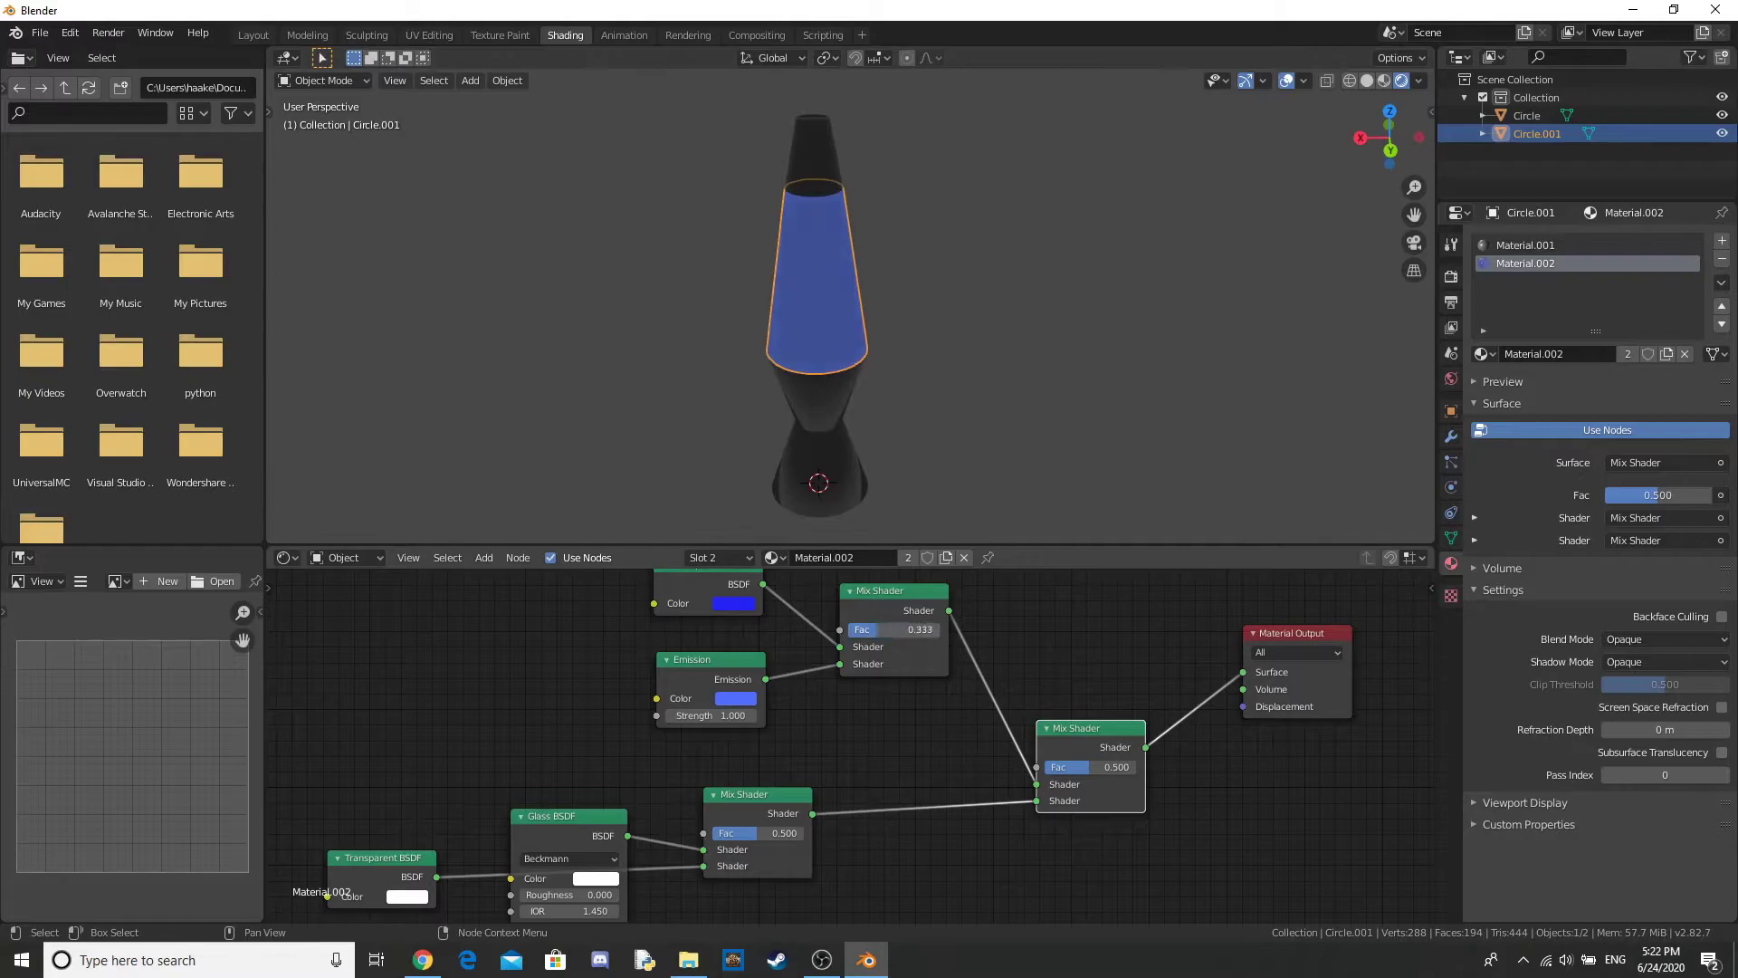
{"action": "middle_click_drag", "start_coordinate": [858, 702], "coordinate": [960, 596]}
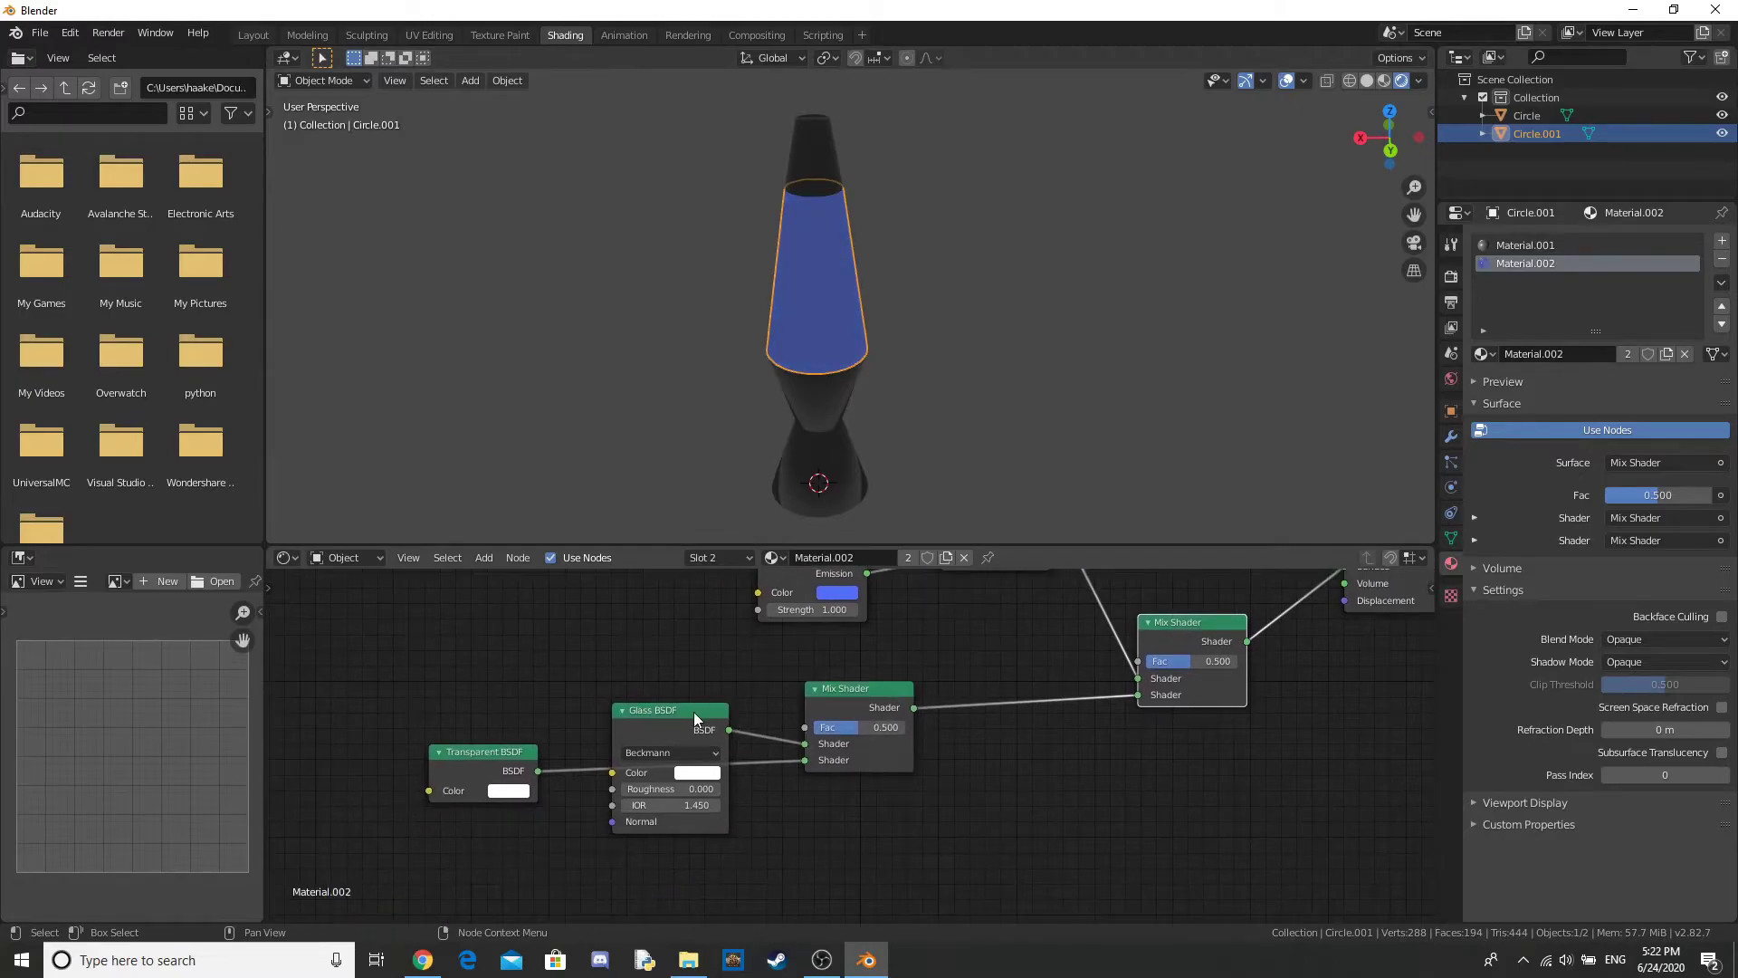
{"action": "left_click_drag", "start_coordinate": [695, 718], "coordinate": [645, 634]}
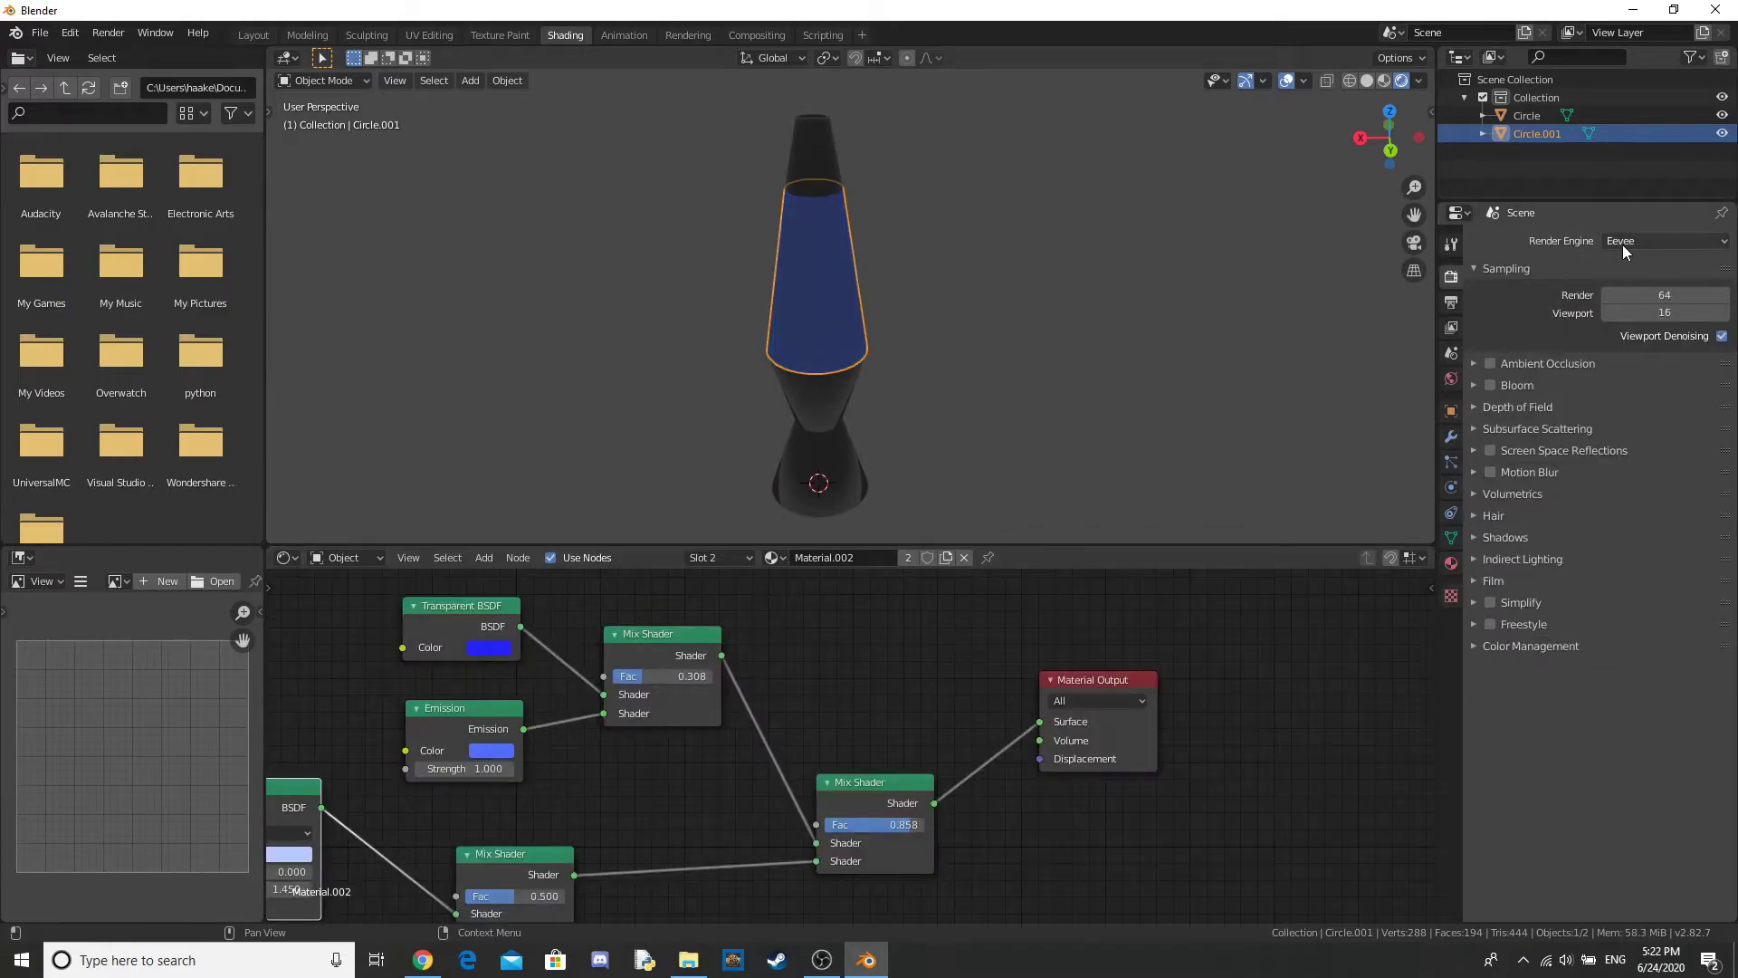
Step: Set the render engine to Cycles, deselect the glass section and inspect the lamp in the rendered view
{"action": "left_click", "coordinate": [1622, 241]}
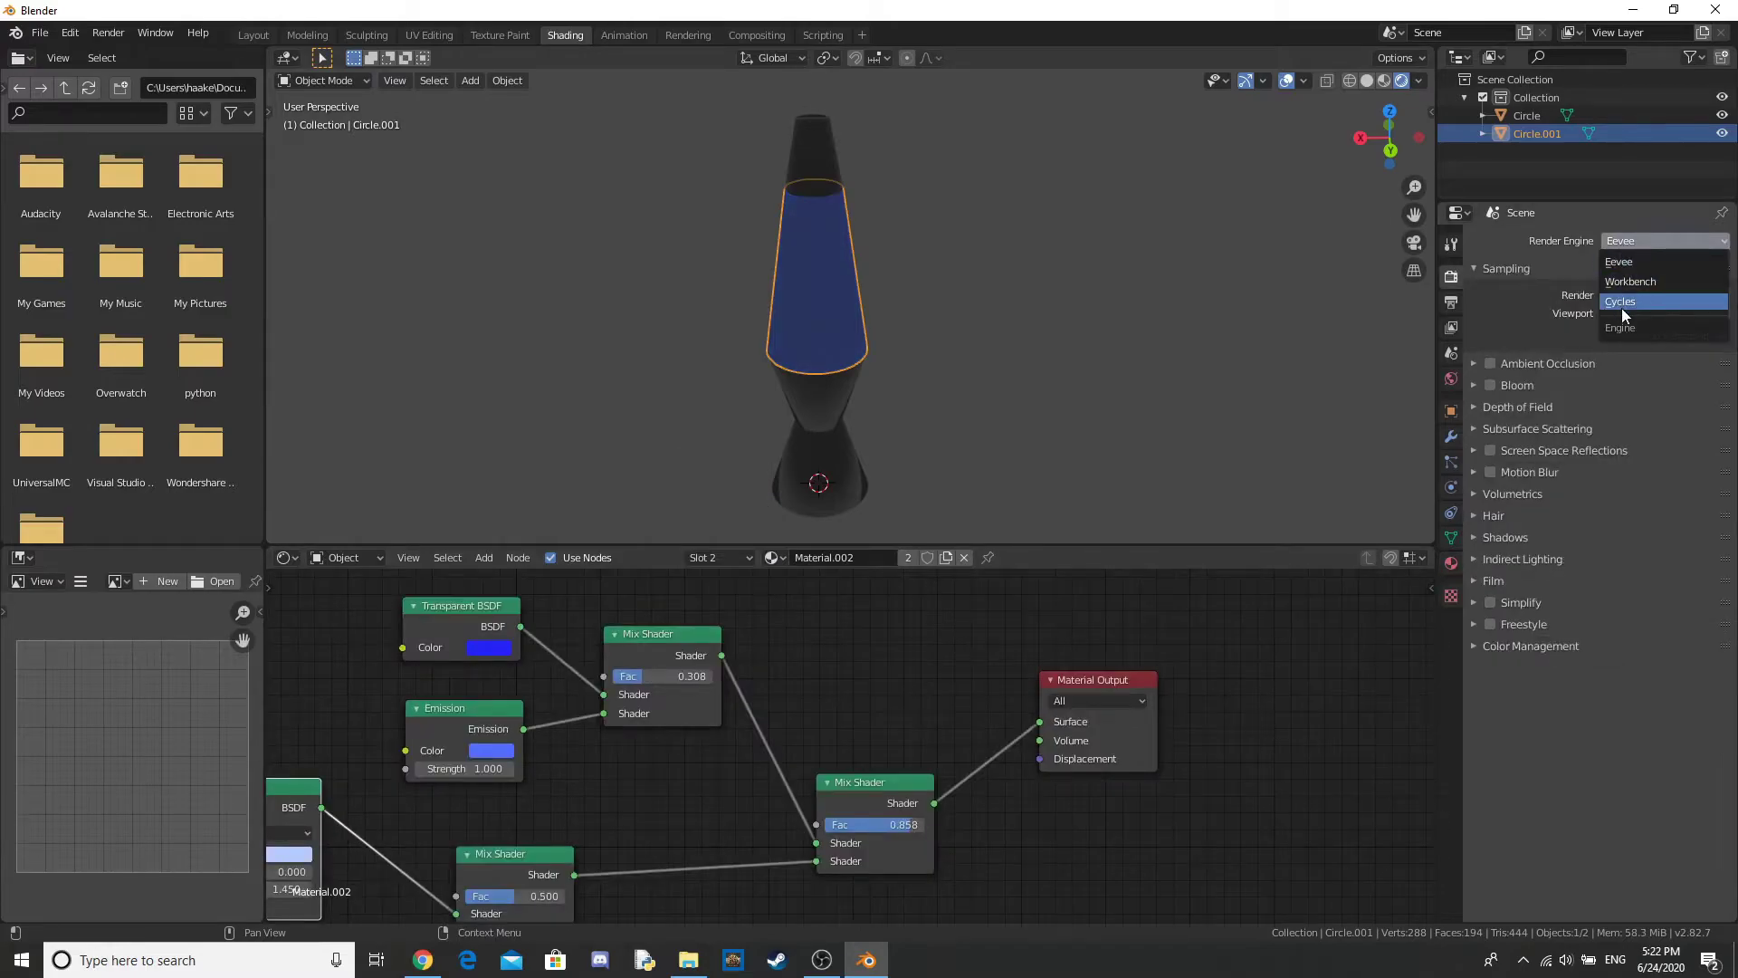
{"action": "left_click", "coordinate": [1622, 304]}
{"action": "left_click", "coordinate": [1210, 350]}
{"action": "middle_click_drag", "start_coordinate": [1210, 350], "coordinate": [1106, 372]}
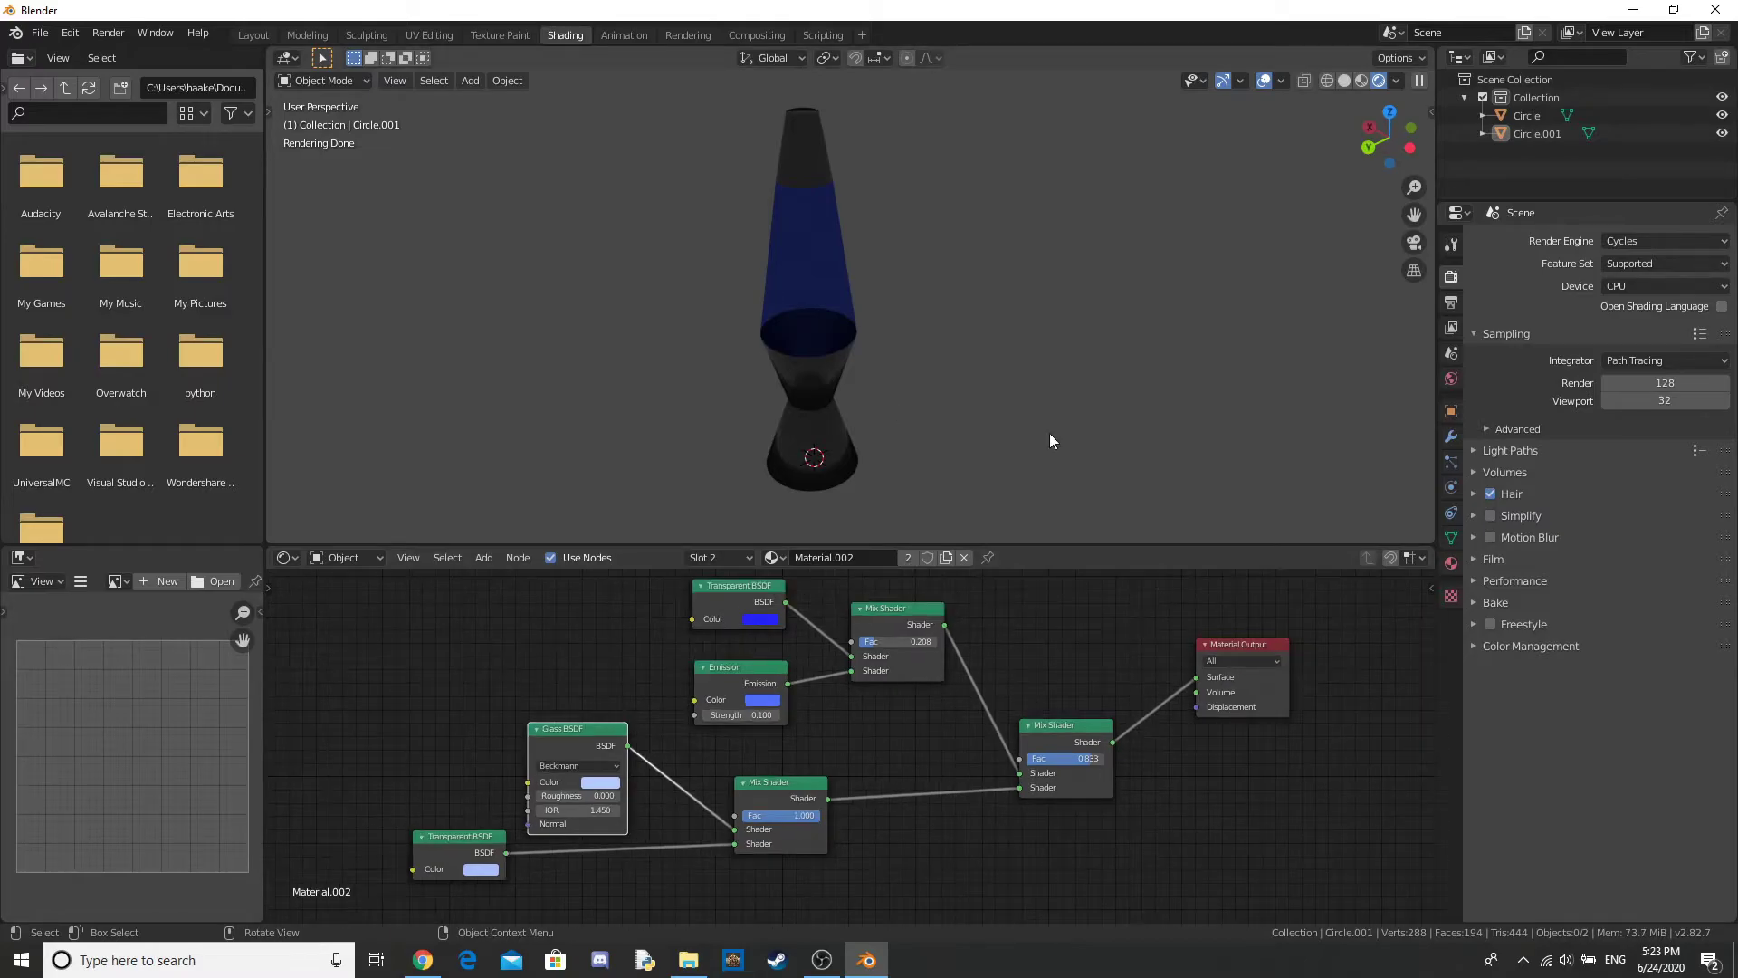
{"action": "middle_click_drag", "start_coordinate": [884, 377], "coordinate": [949, 340]}
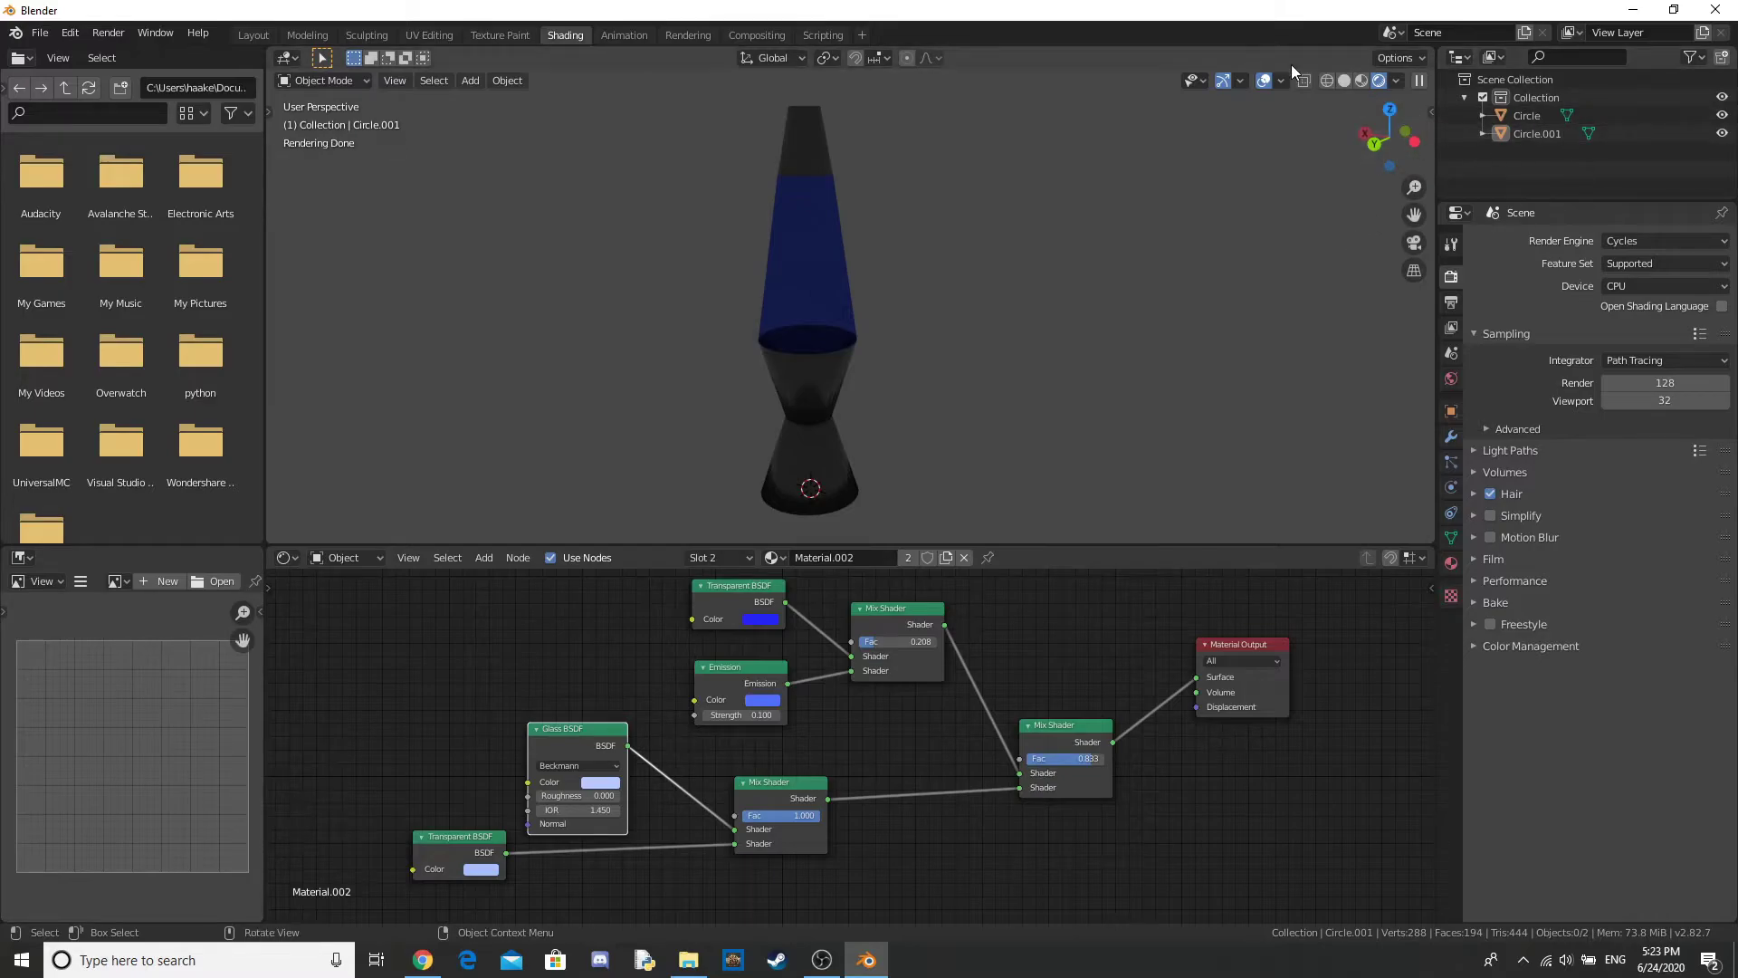
Step: Return the viewport to material preview and hide the glass section to expose the openings of the metal parts
{"action": "left_click", "coordinate": [1364, 80]}
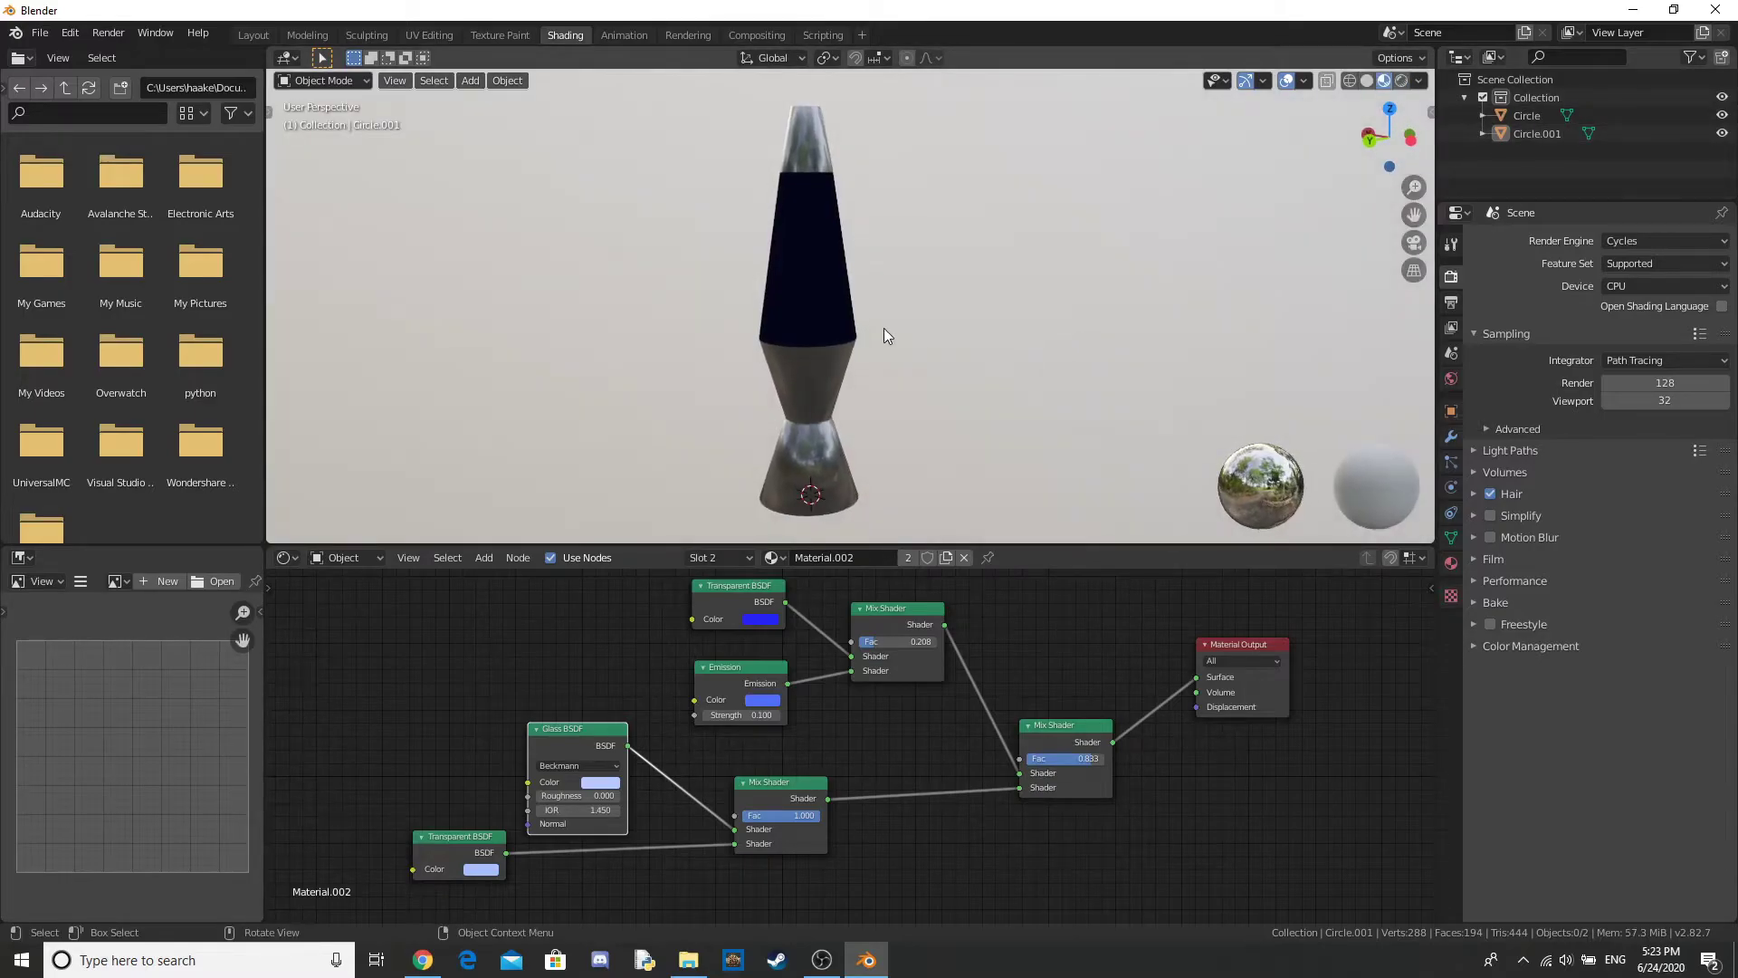
{"action": "left_click", "coordinate": [834, 264]}
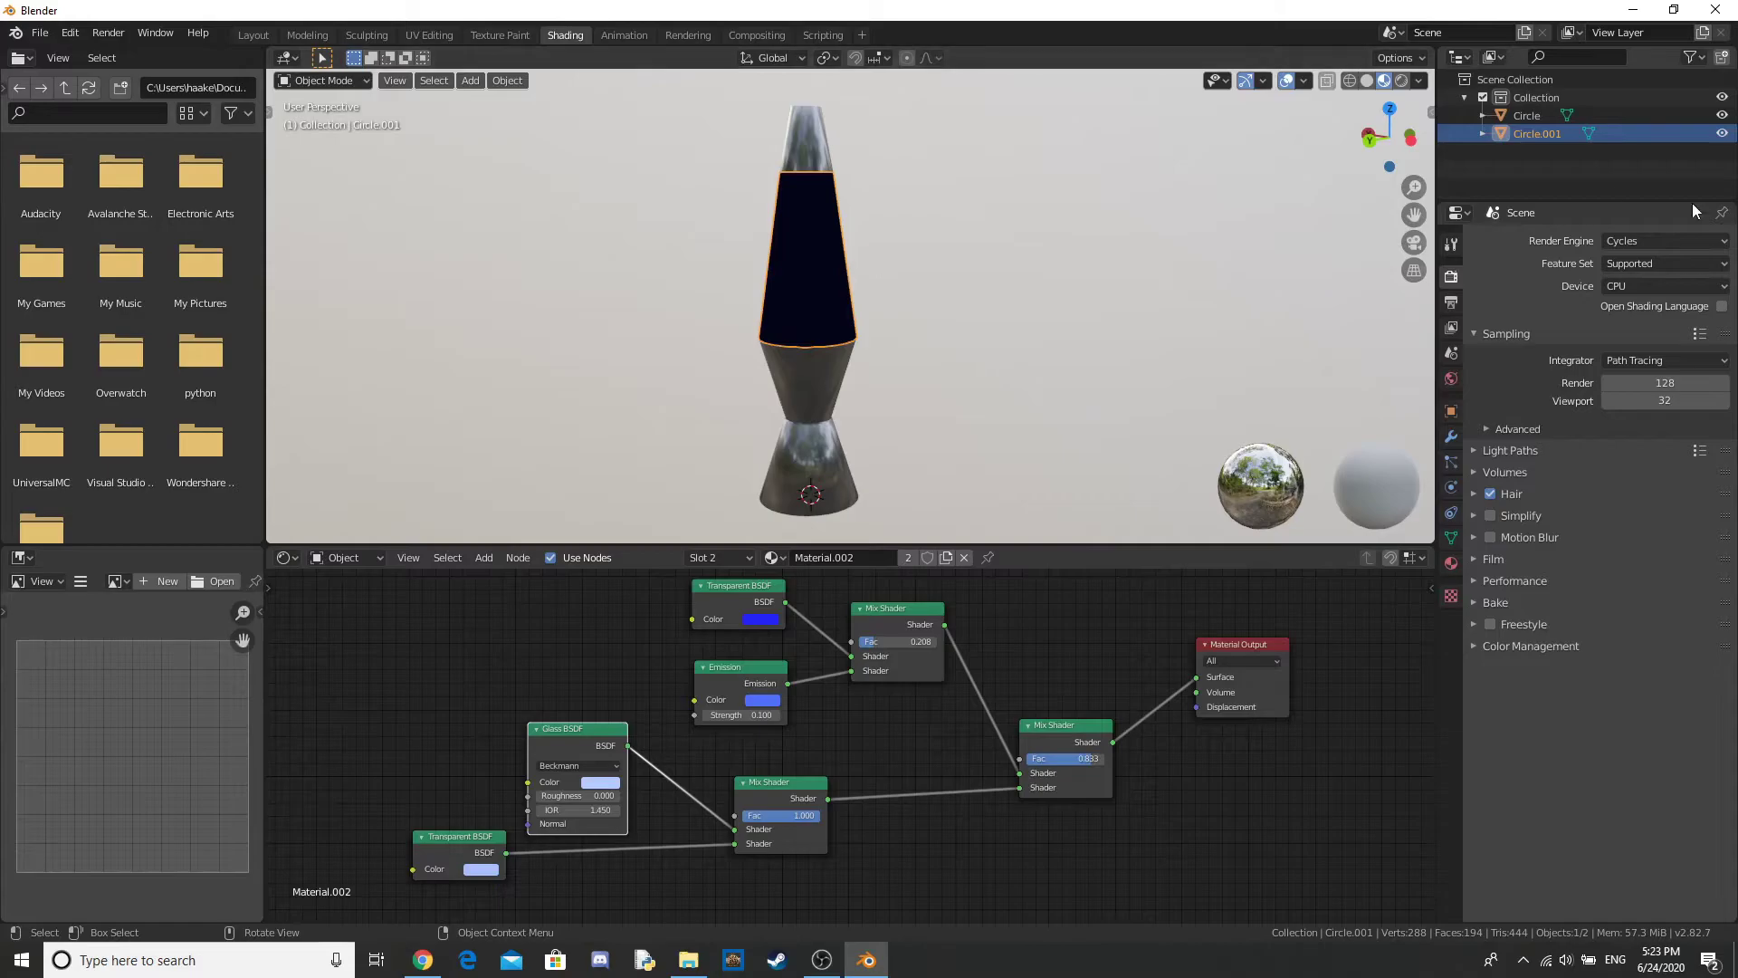
{"action": "key", "text": "h"}
{"action": "middle_click_drag", "start_coordinate": [844, 290], "coordinate": [838, 378]}
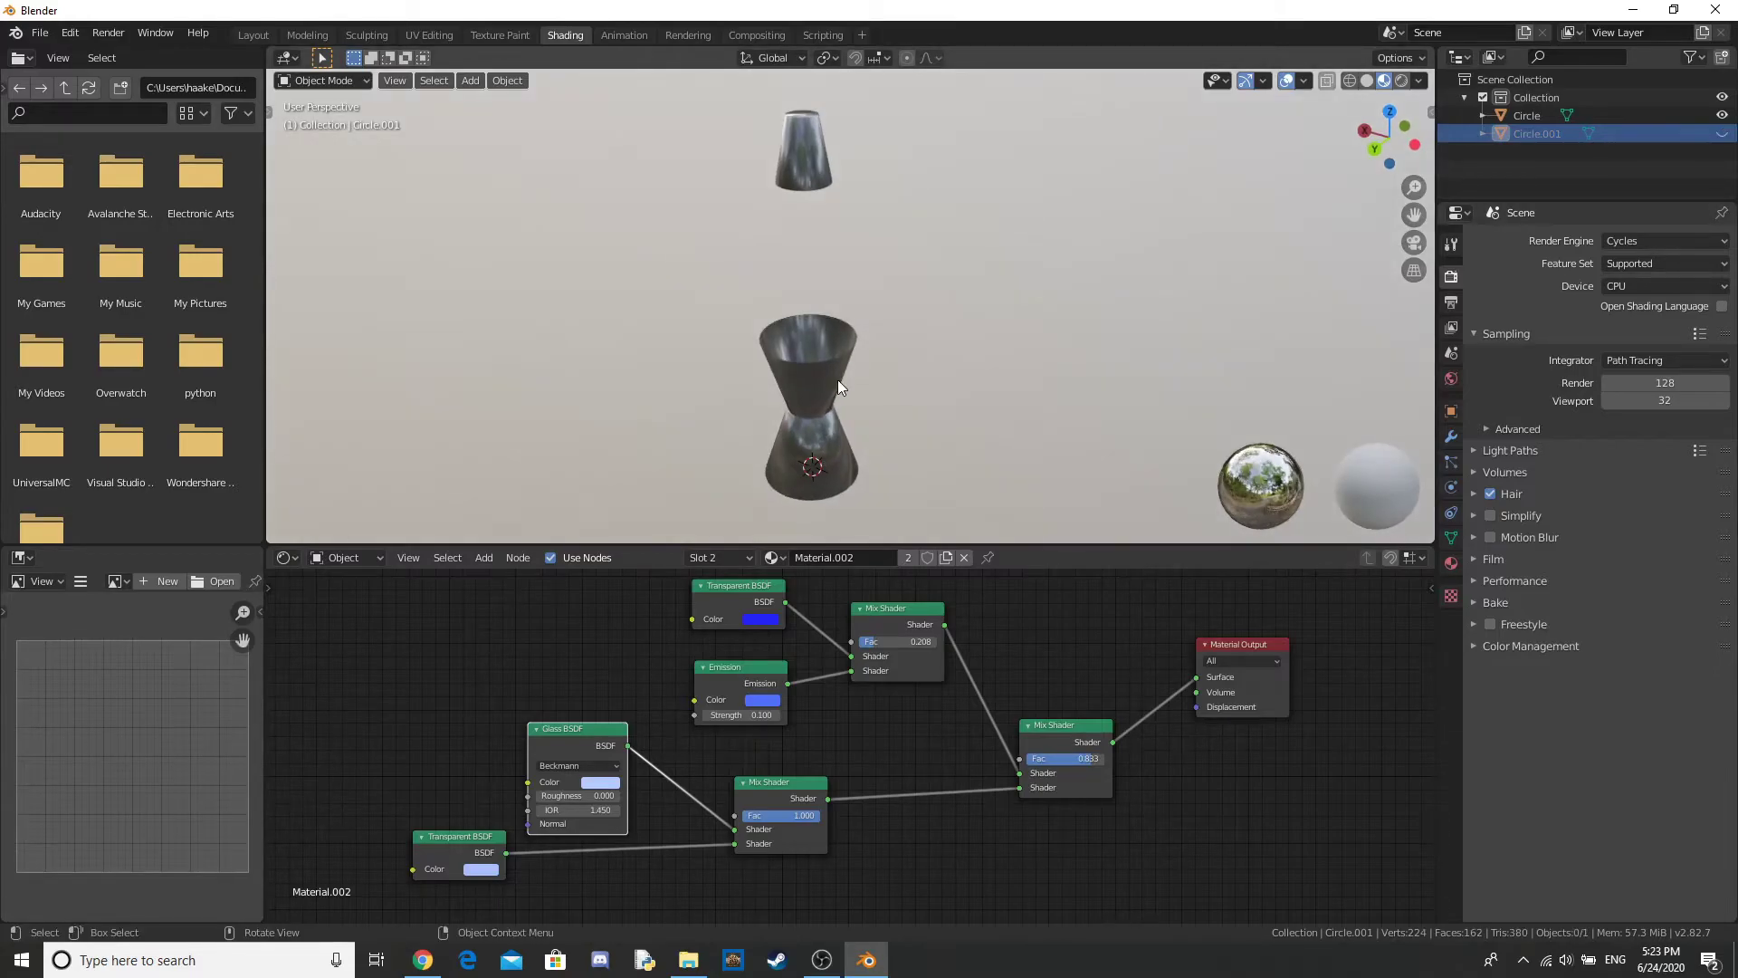
Step: Edit the metal mesh and fill the open upper rim of the base with a face
{"action": "left_click", "coordinate": [824, 378]}
{"action": "key", "text": "Tab"}
{"action": "scroll", "coordinate": [826, 281], "scroll_direction": "up", "scroll_amount": 3}
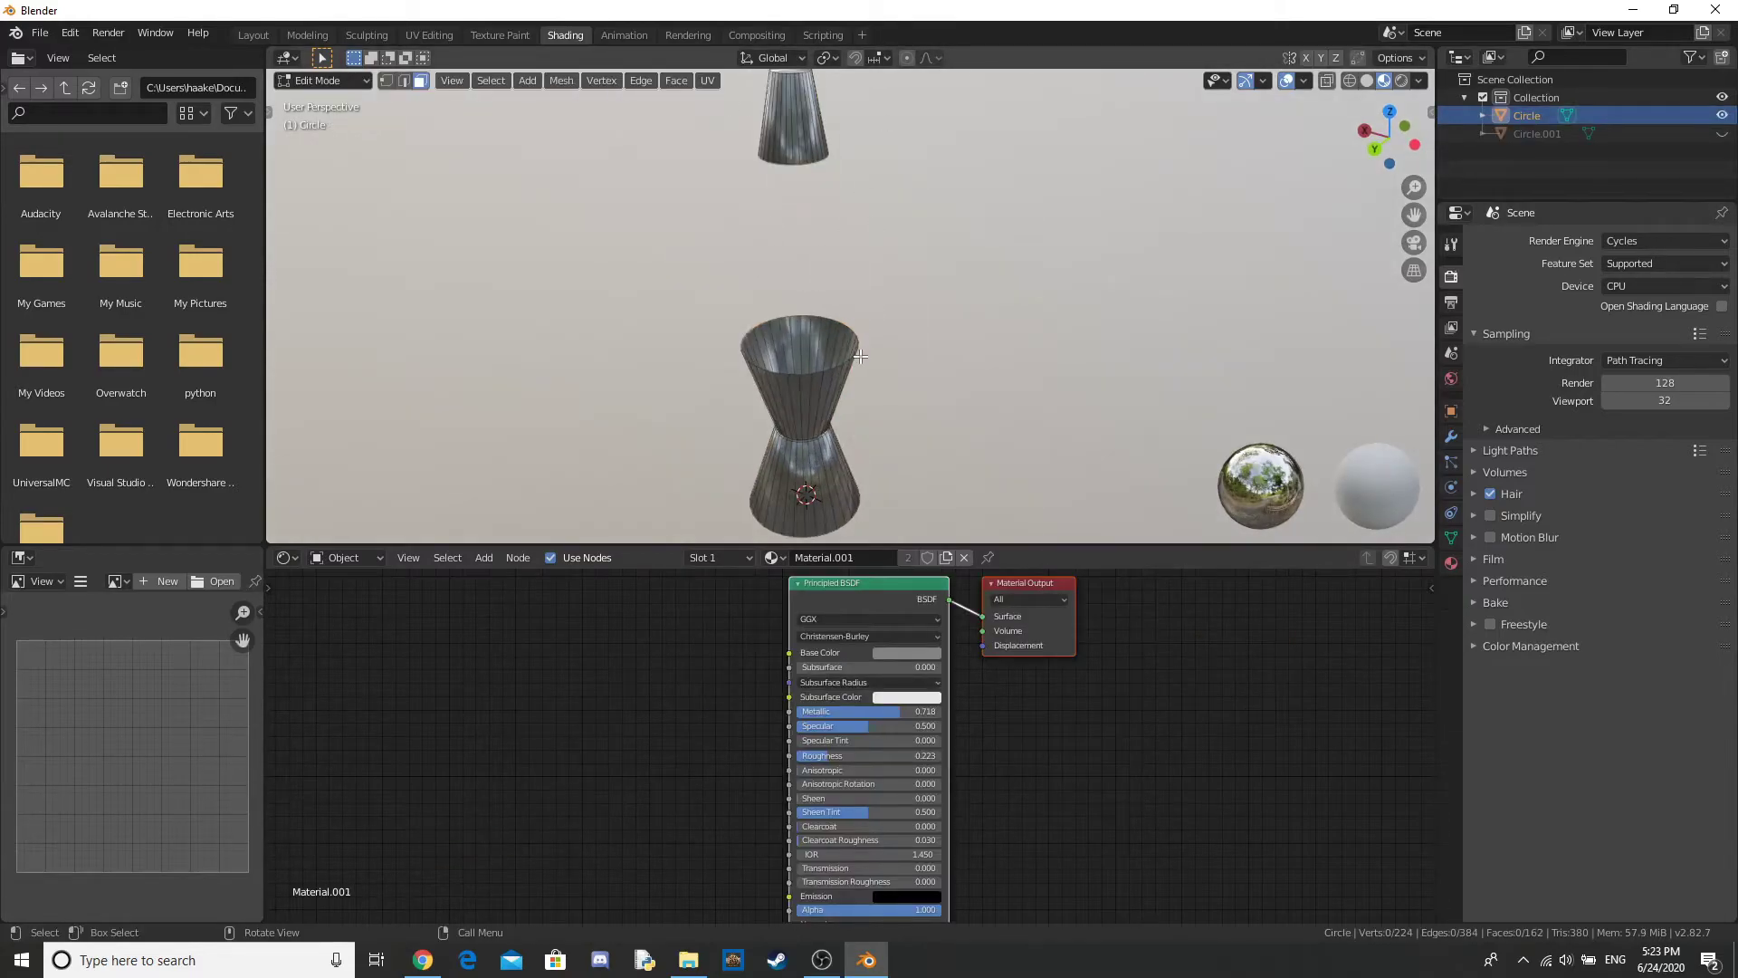
{"action": "left_click", "coordinate": [793, 398], "text": "alt"}
{"action": "middle_click_drag", "start_coordinate": [793, 398], "coordinate": [795, 268]}
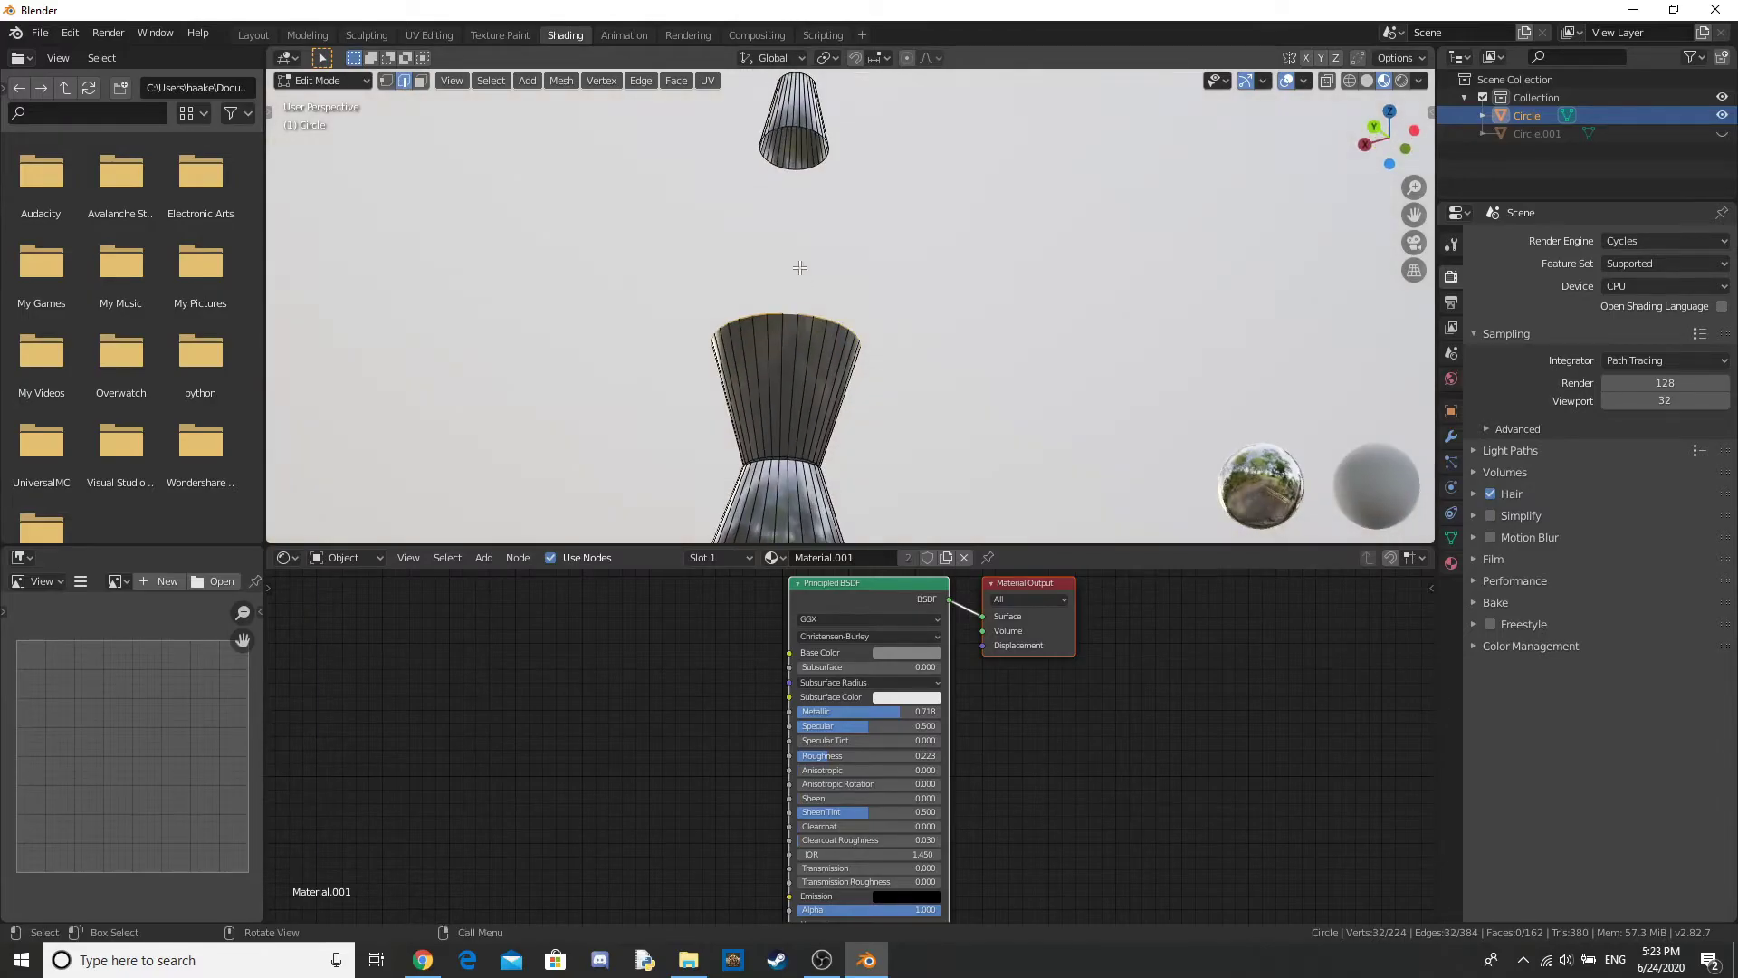
{"action": "middle_click_drag", "start_coordinate": [829, 155], "coordinate": [812, 224]}
{"action": "key", "text": "f"}
Step: Fill the open underside of the metal cap with a face and return to Object Mode
{"action": "left_click", "coordinate": [792, 120], "text": "alt"}
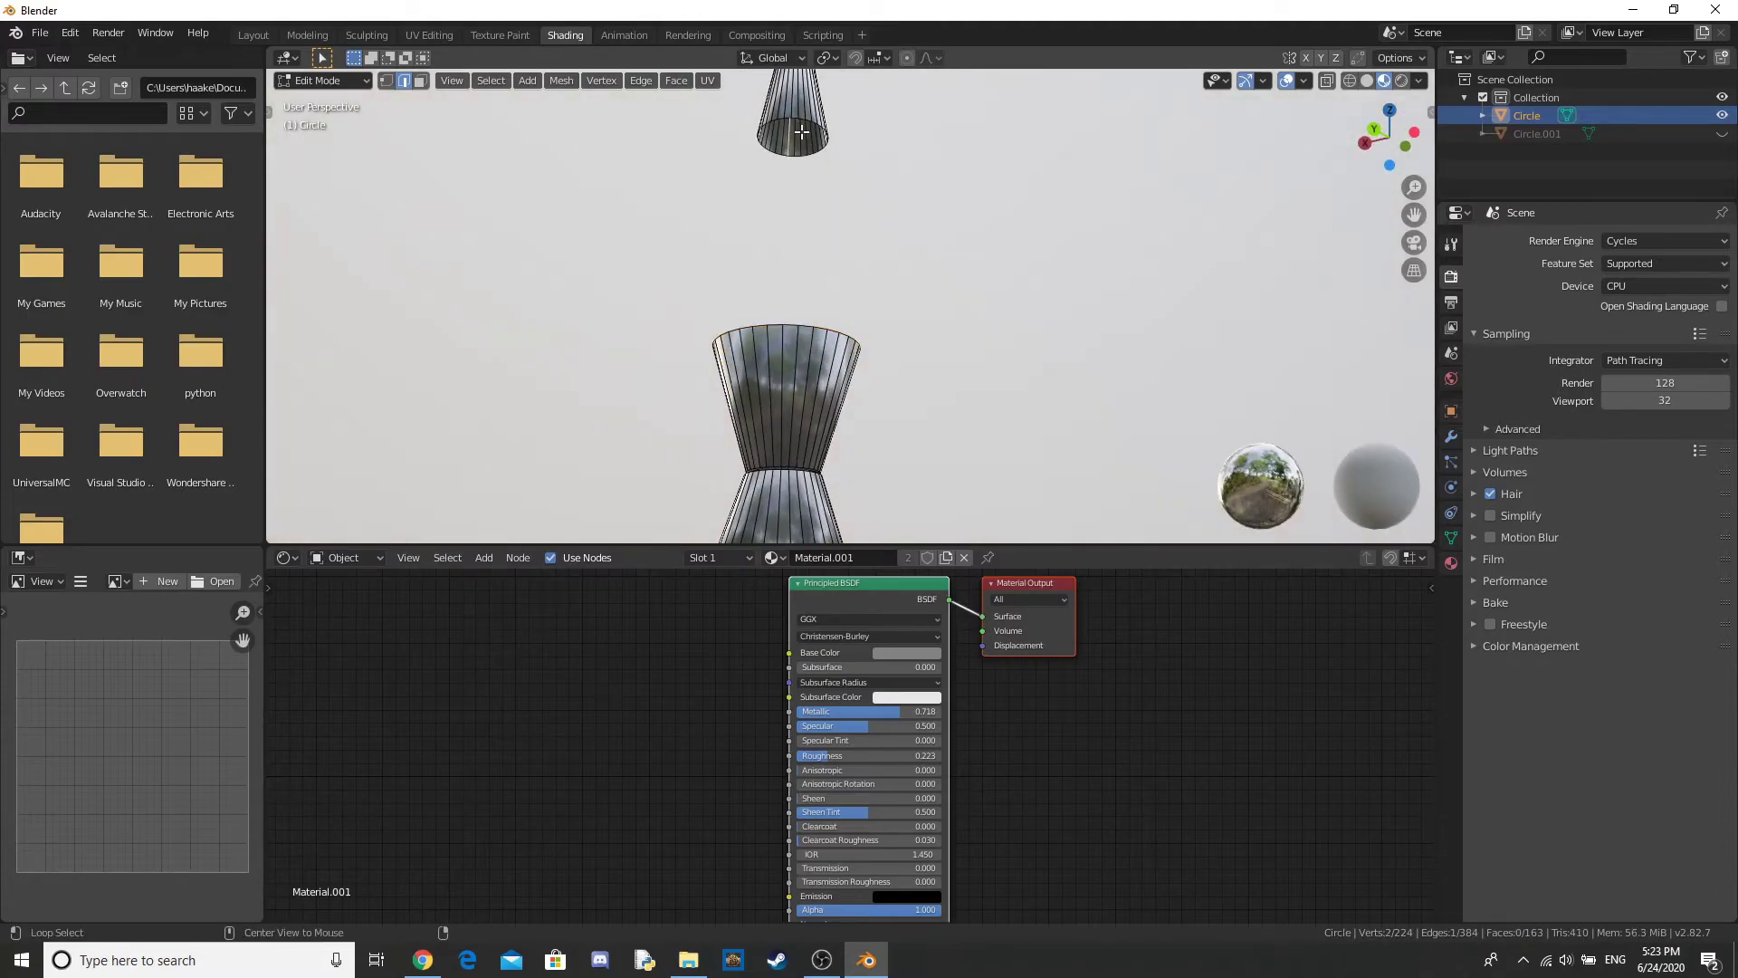
{"action": "left_click", "coordinate": [794, 116], "text": "alt"}
{"action": "key", "text": "f"}
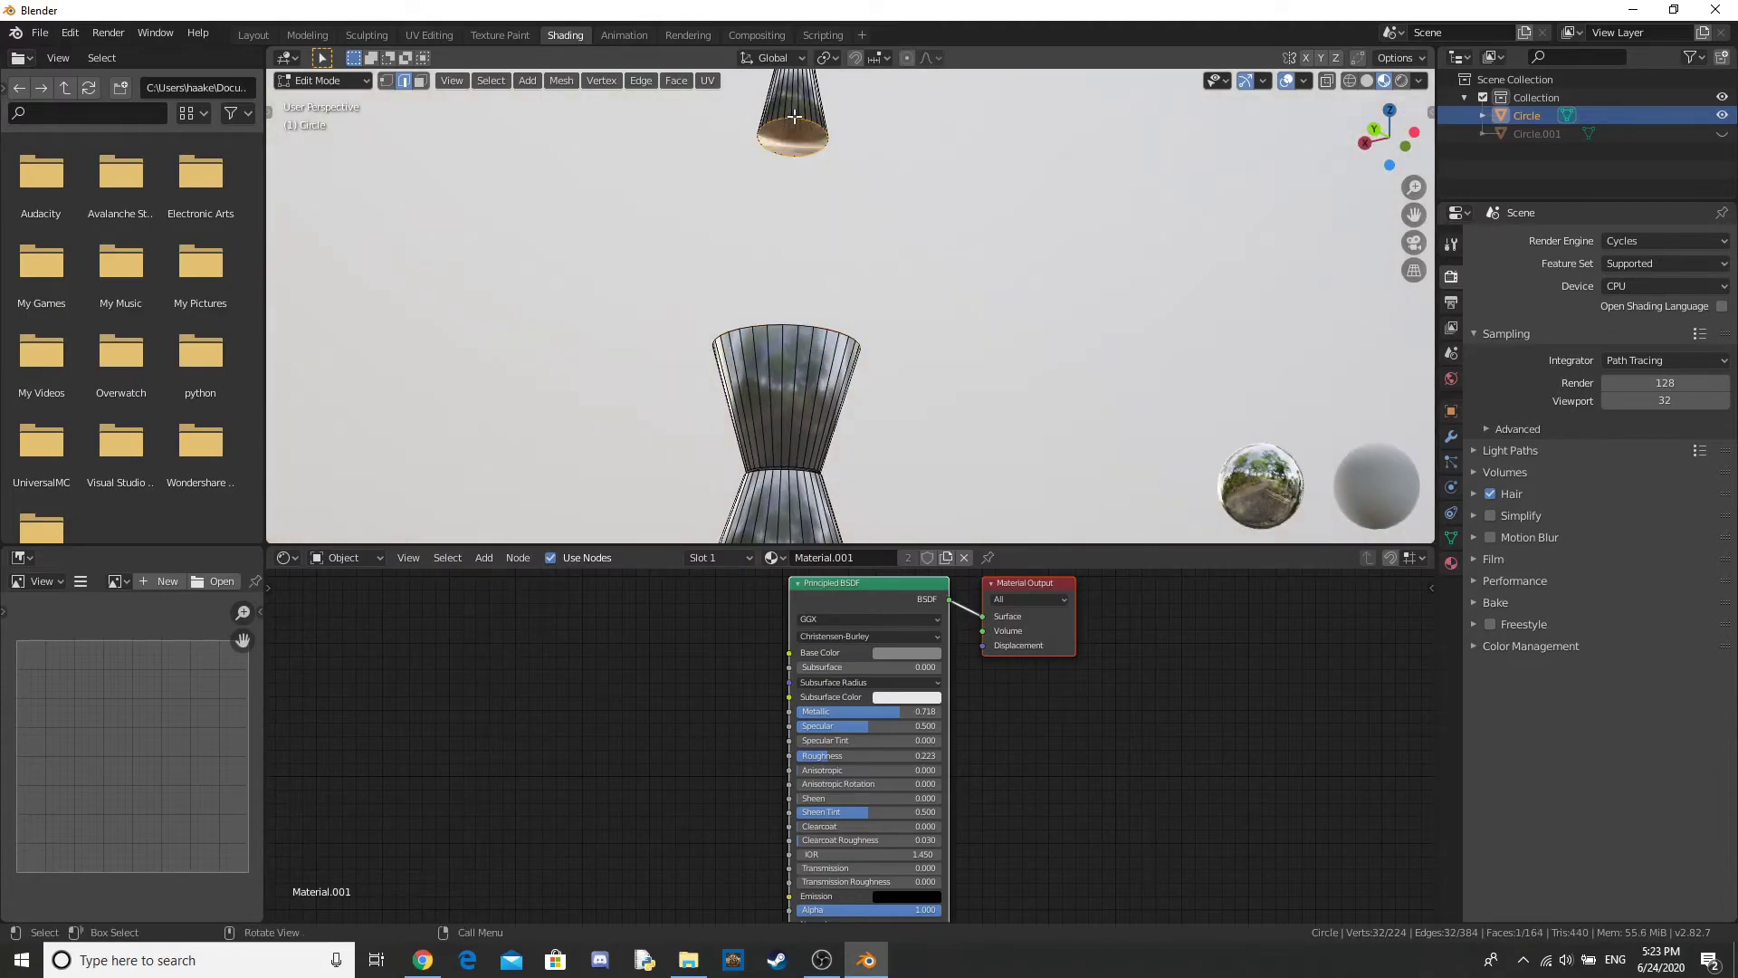
{"action": "key", "text": "Tab"}
Step: Add a Ball metaball, scale it to about 0.48 and raise it along Z to the upper rim of the metal base
{"action": "scroll", "coordinate": [1047, 334], "scroll_direction": "down", "scroll_amount": 2}
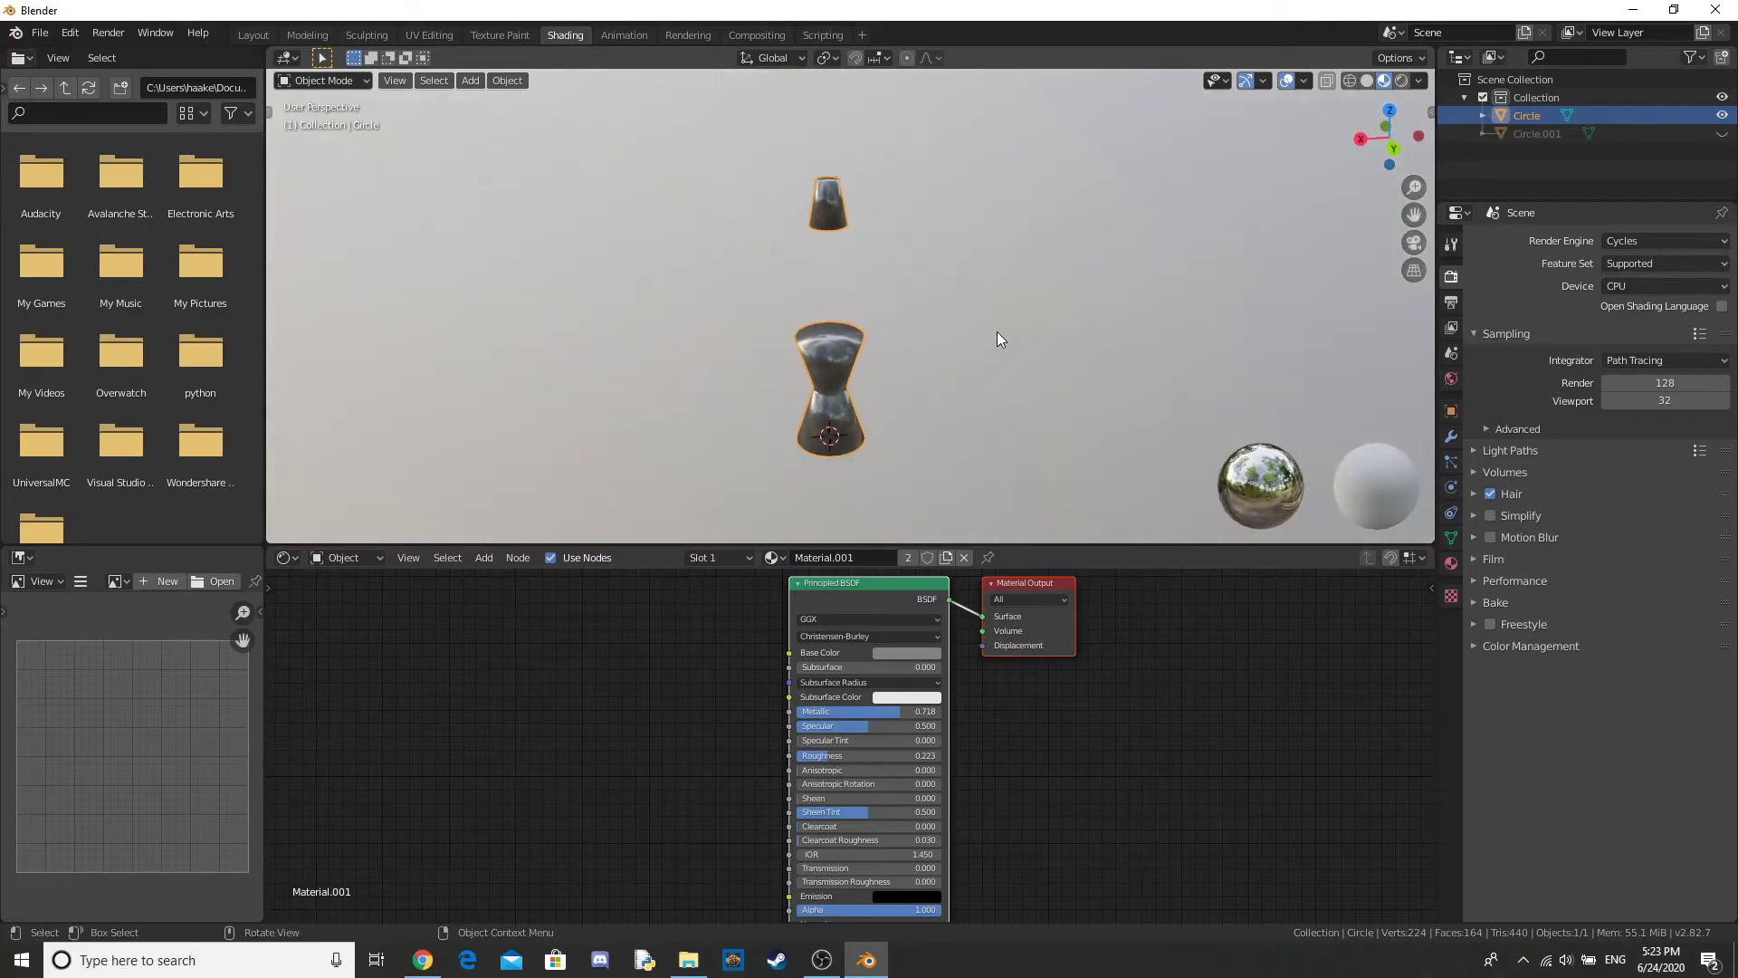
{"action": "key", "text": "shift+a"}
{"action": "mouse_move", "coordinate": [813, 349]}
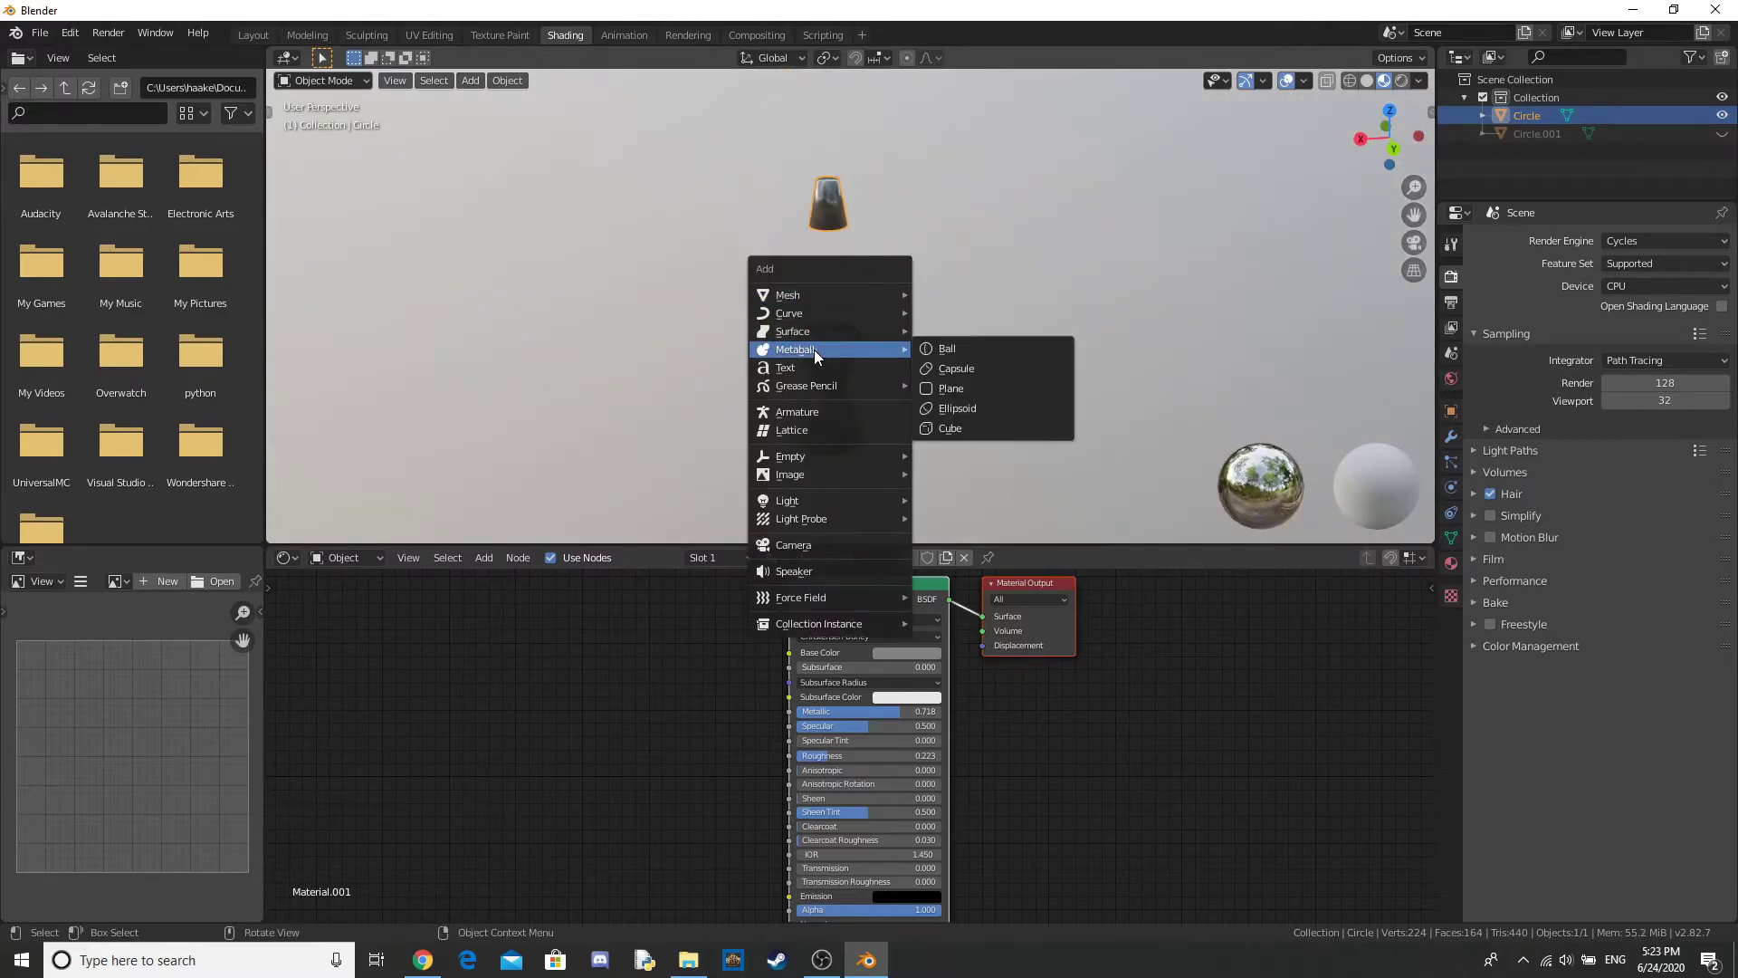
{"action": "left_click", "coordinate": [987, 351]}
{"action": "key", "text": "s"}
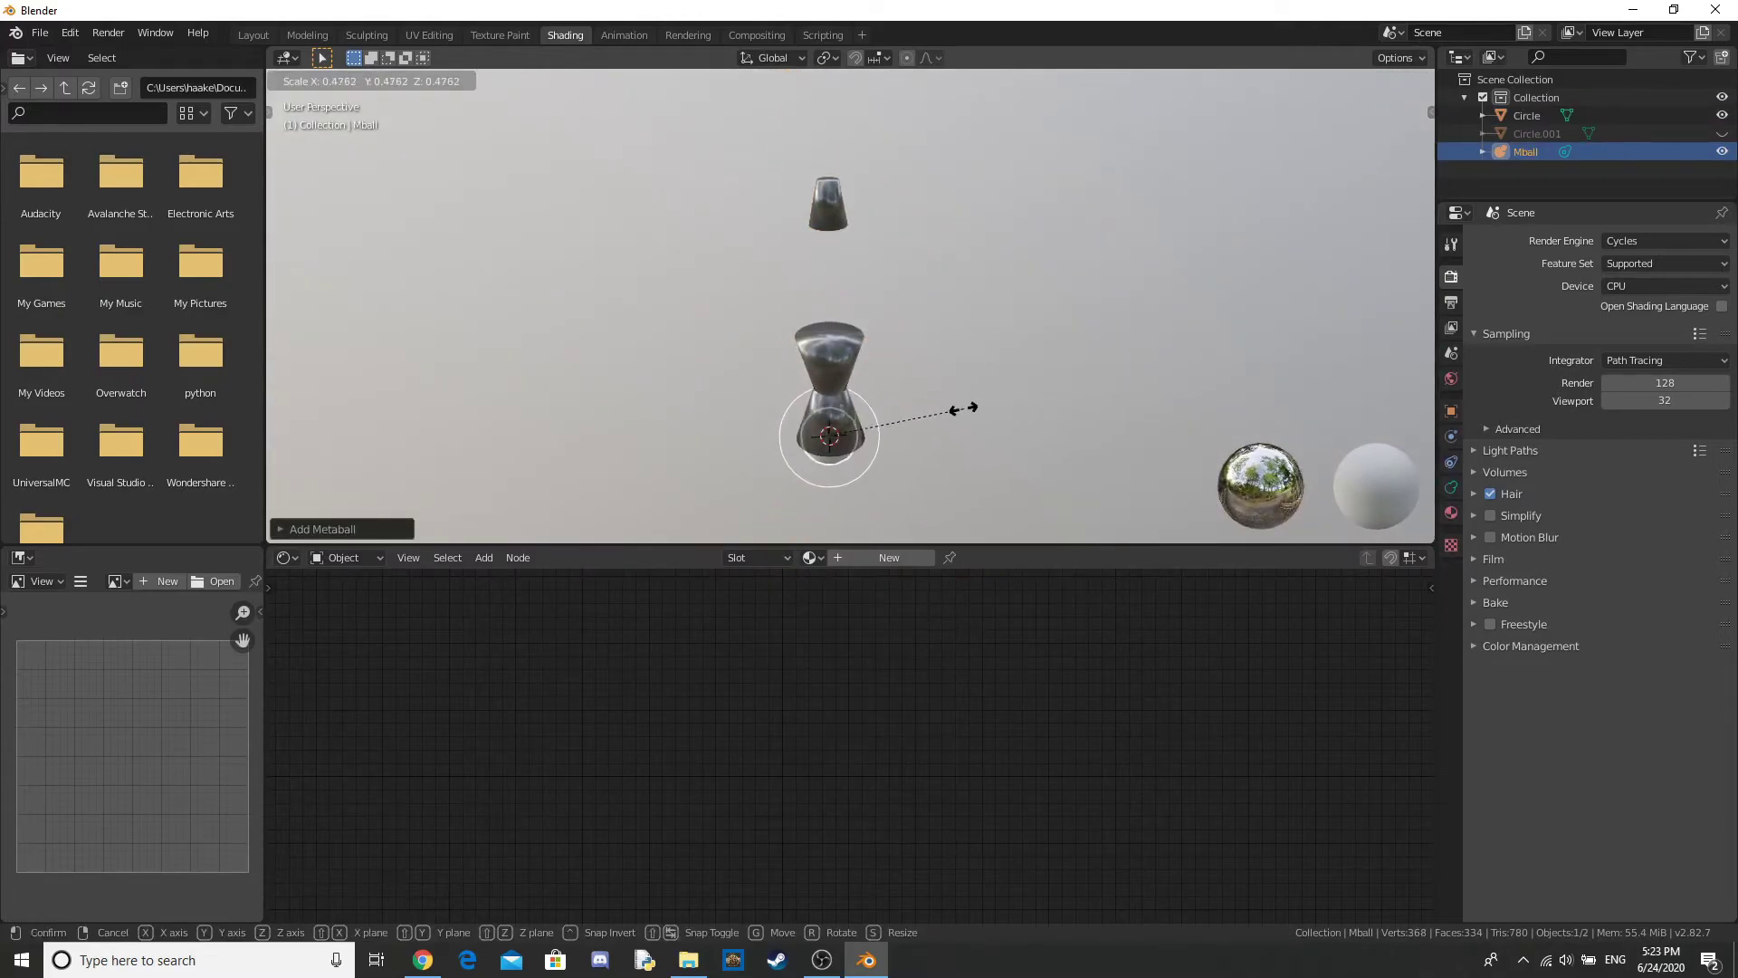
{"action": "left_click", "coordinate": [963, 407]}
{"action": "key", "text": "g"}
{"action": "key", "text": "z"}
{"action": "left_click", "coordinate": [962, 304]}
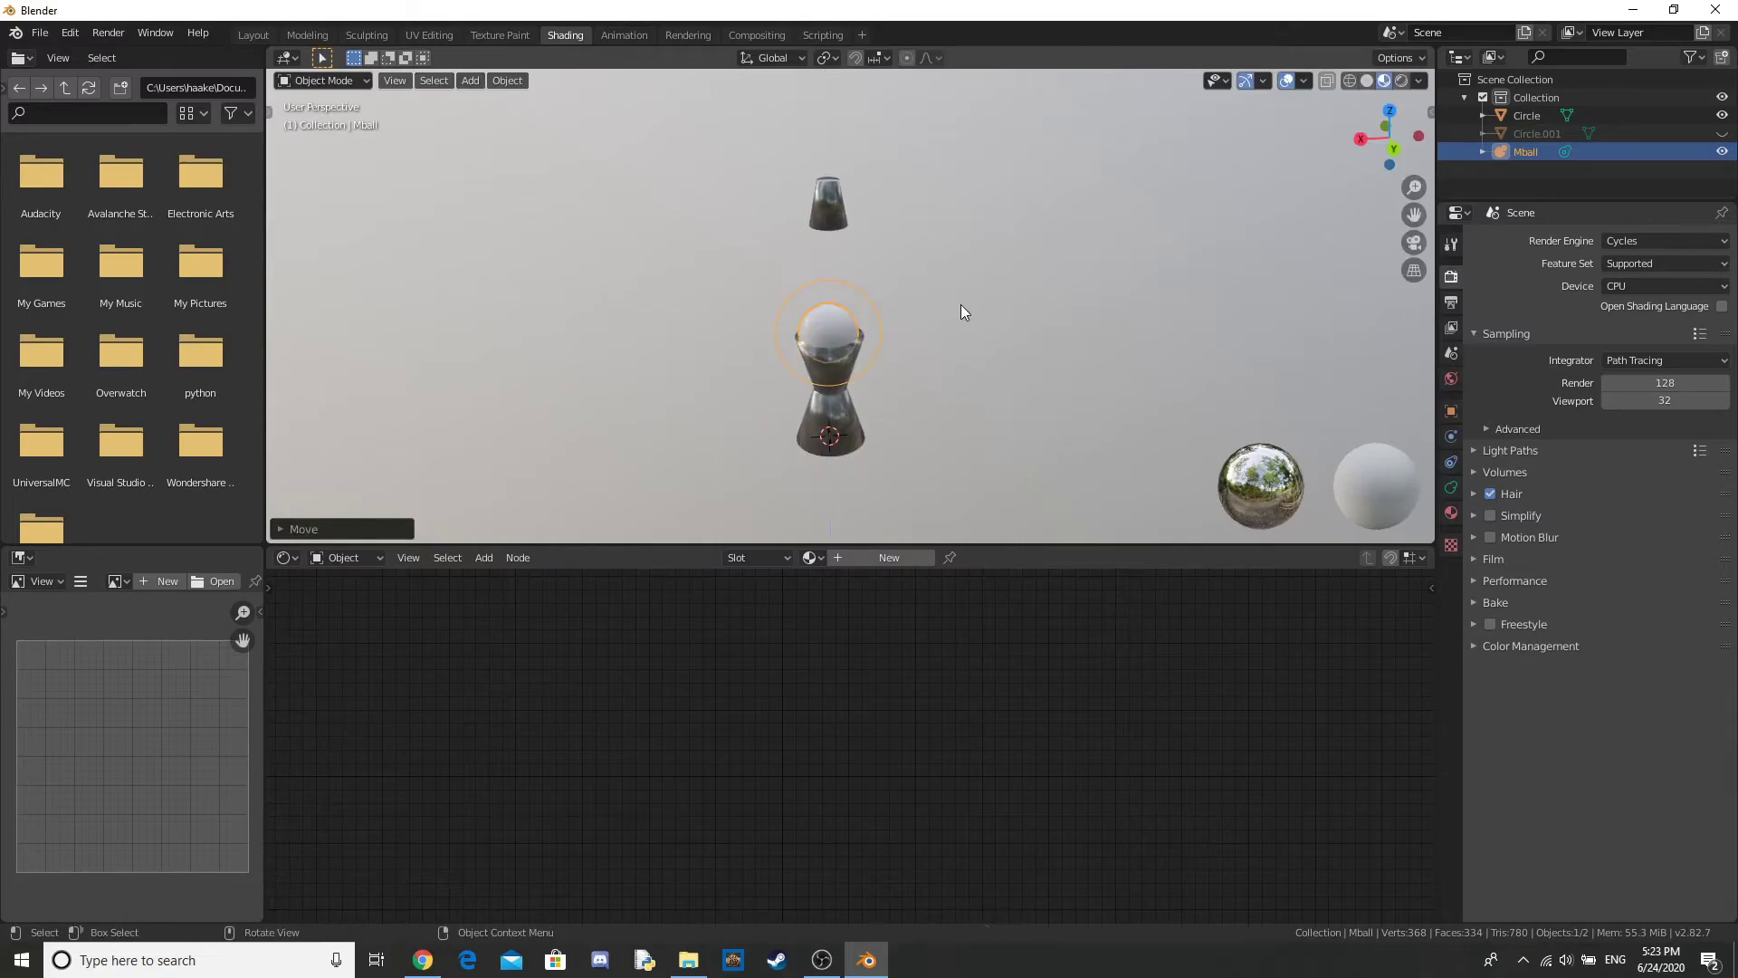
Step: Shrink the metaball further so that it fits inside the rim of the base
{"action": "scroll", "coordinate": [960, 305], "scroll_direction": "up", "scroll_amount": 1}
{"action": "key", "text": "s"}
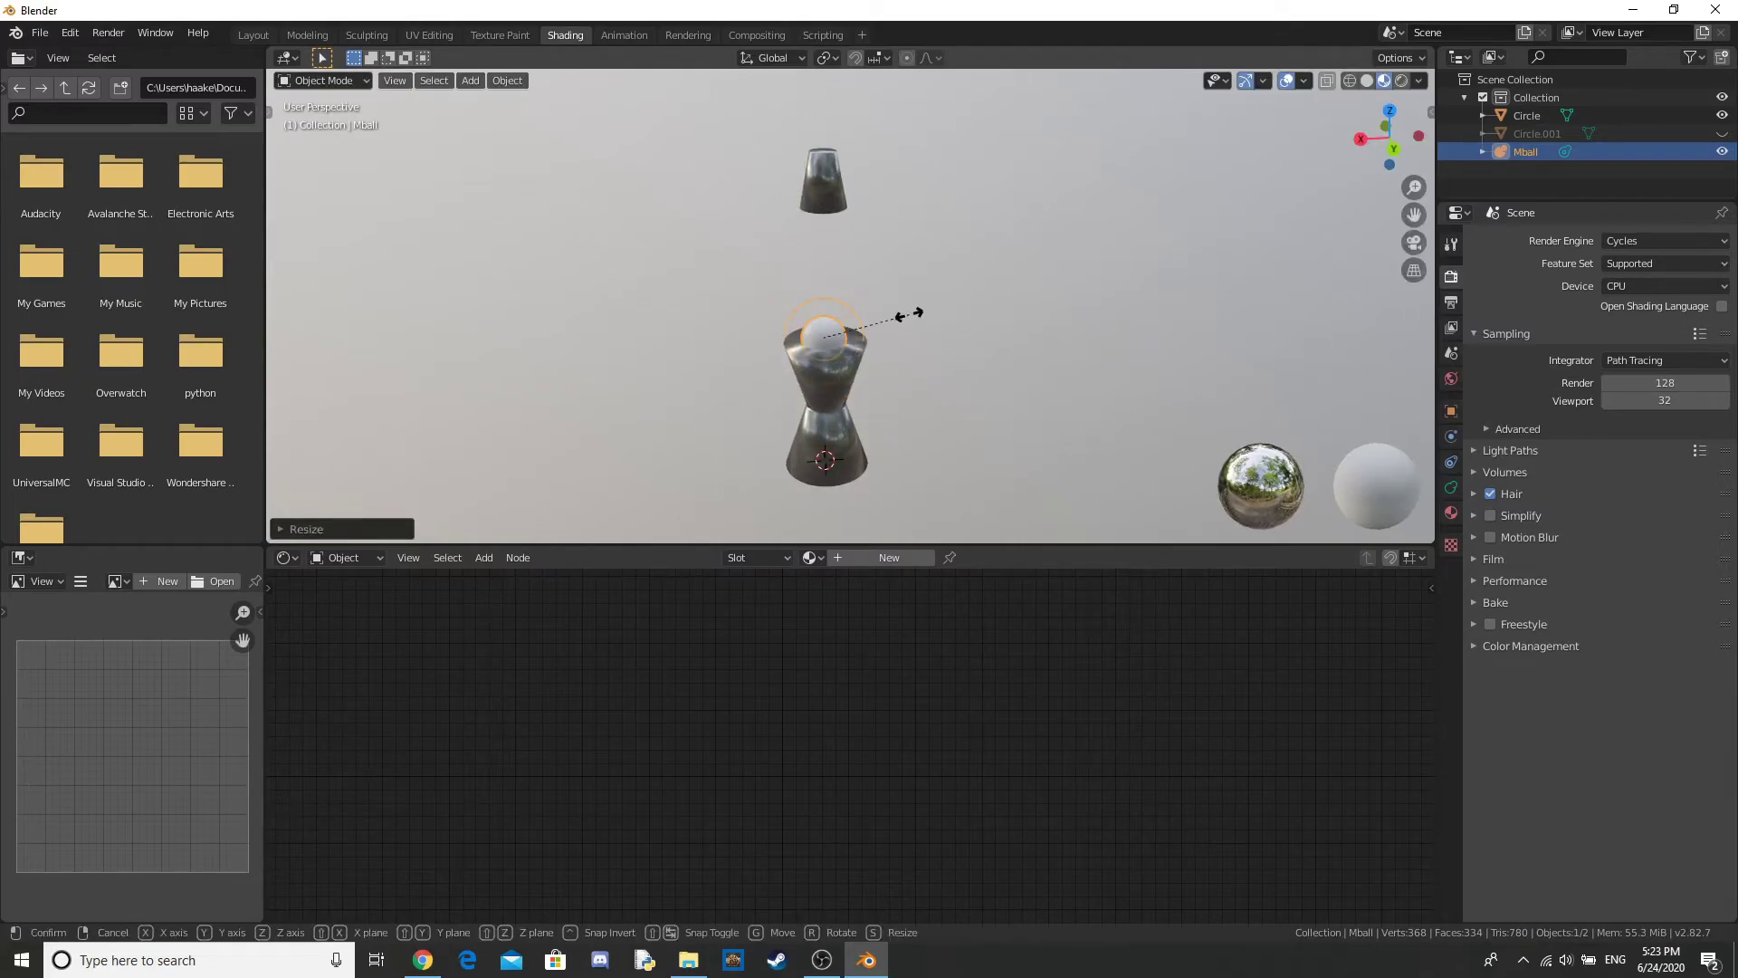
{"action": "left_click", "coordinate": [909, 314]}
{"action": "scroll", "coordinate": [924, 314], "scroll_direction": "up", "scroll_amount": 2}
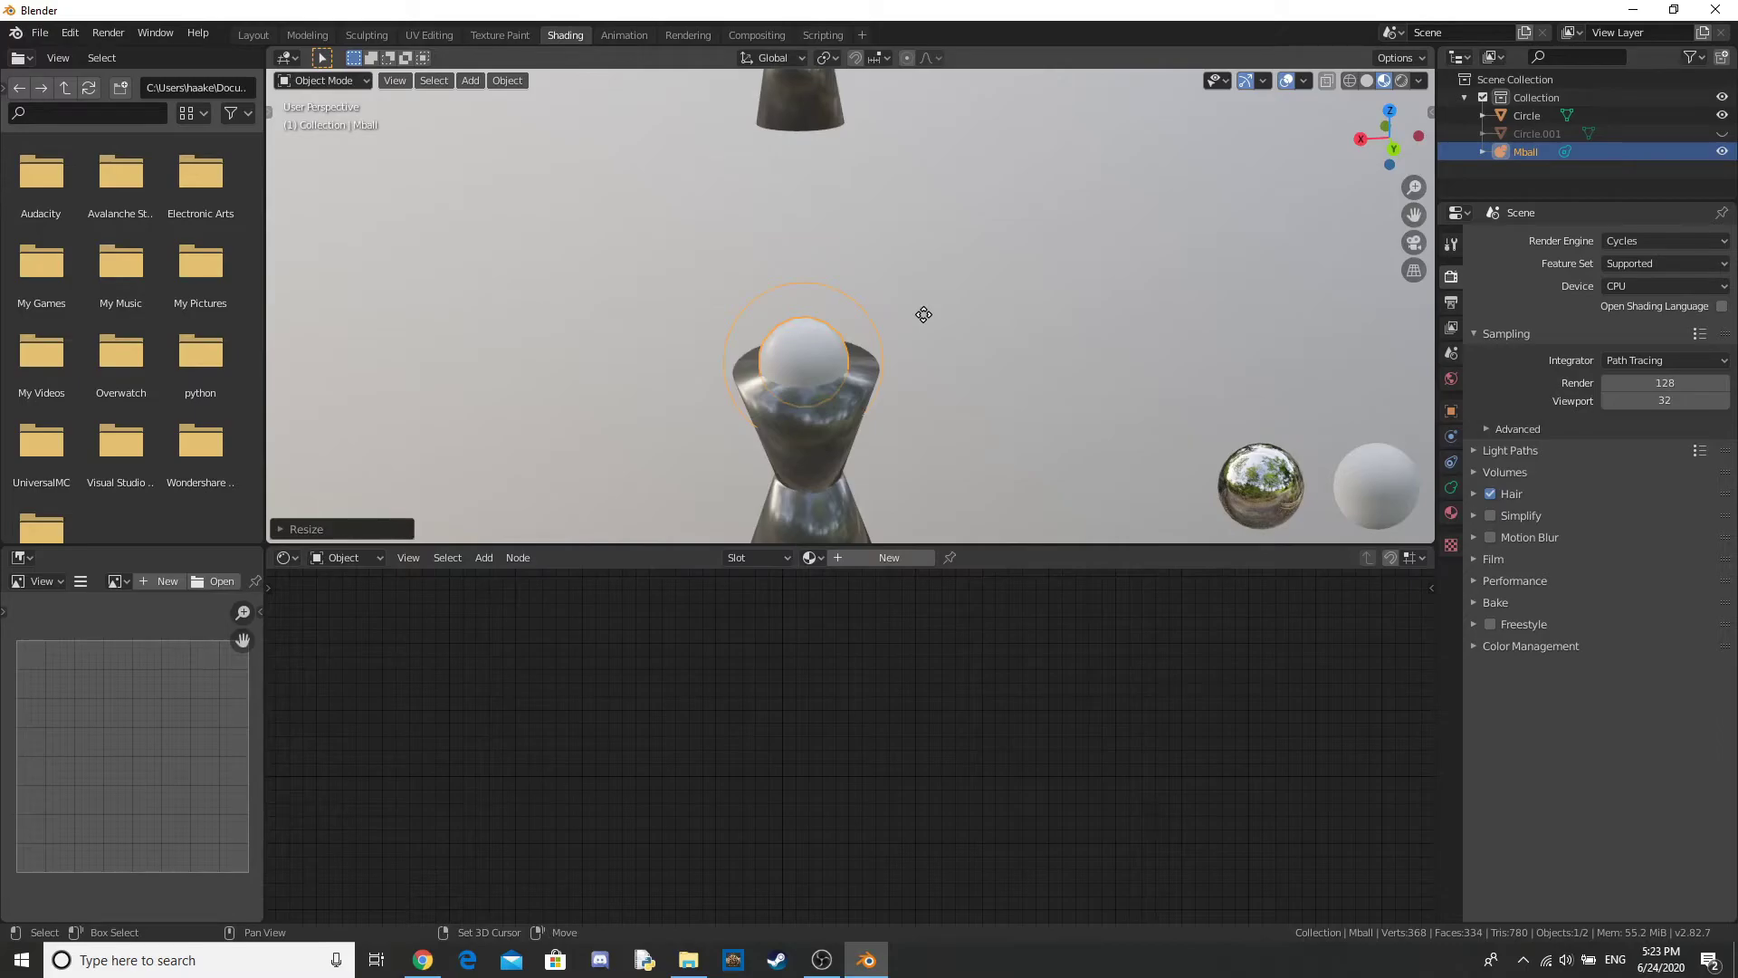
Step: Duplicate the metaball, place the copy above the first one and scale it slightly smaller
{"action": "key", "text": "shift+d"}
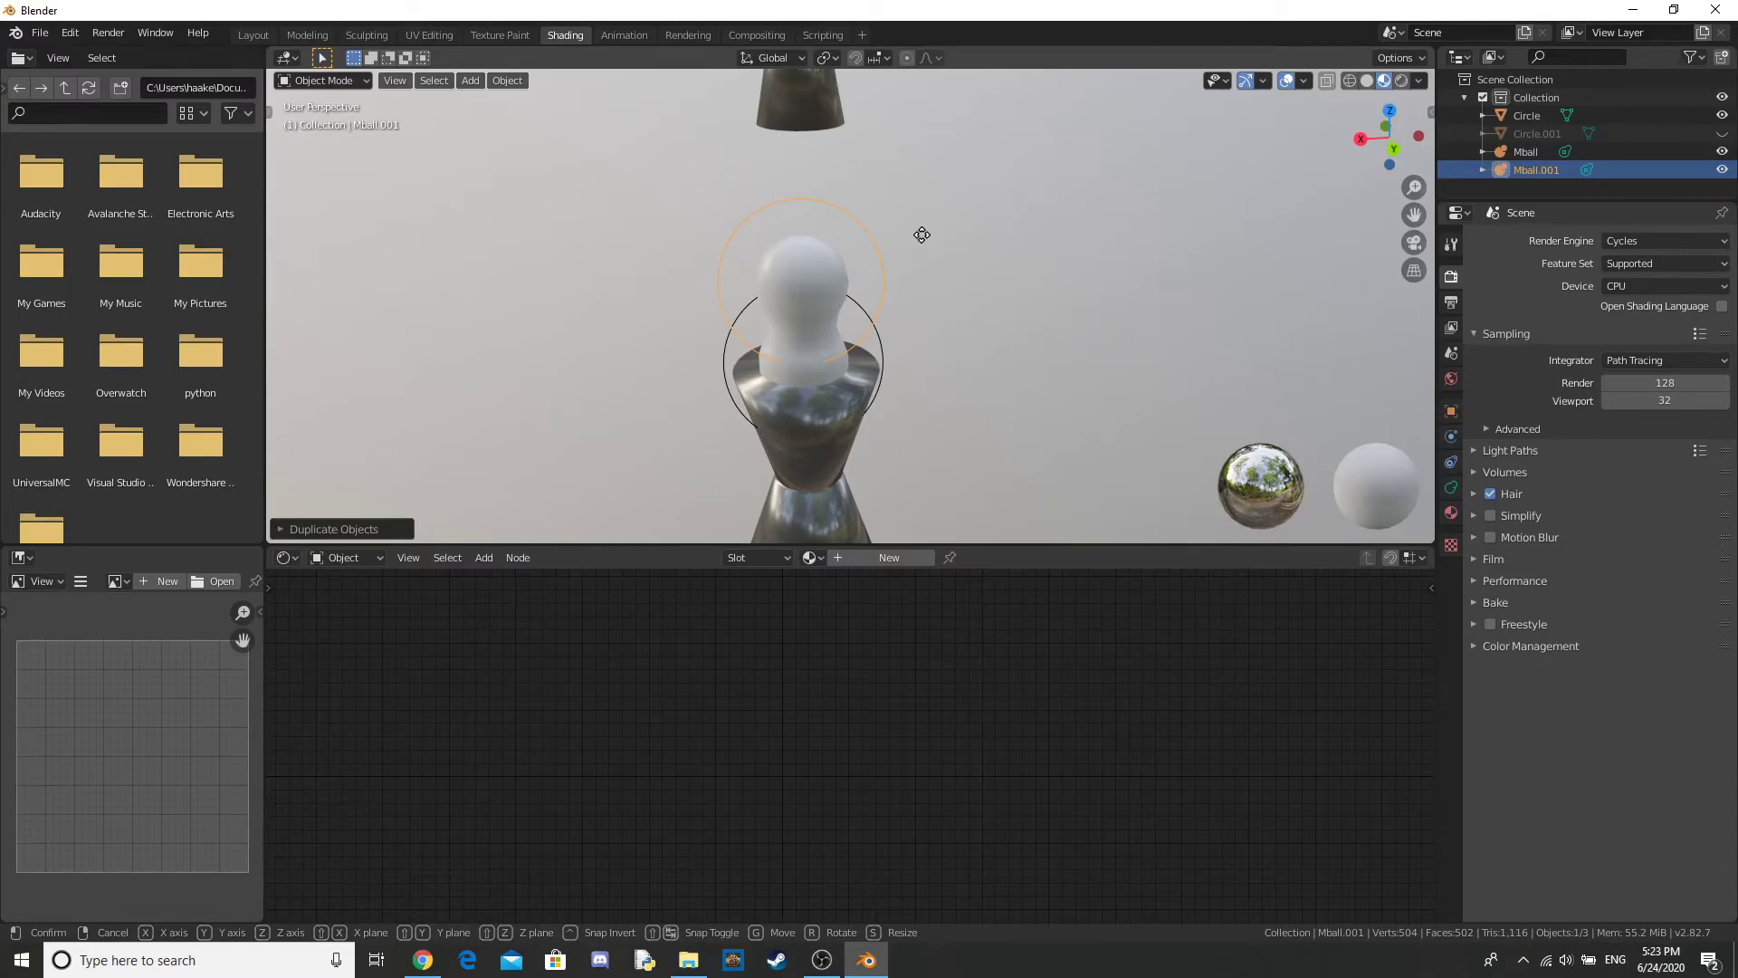
{"action": "key", "text": "s"}
{"action": "left_click", "coordinate": [910, 243]}
{"action": "middle_click_drag", "start_coordinate": [910, 243], "coordinate": [964, 272]}
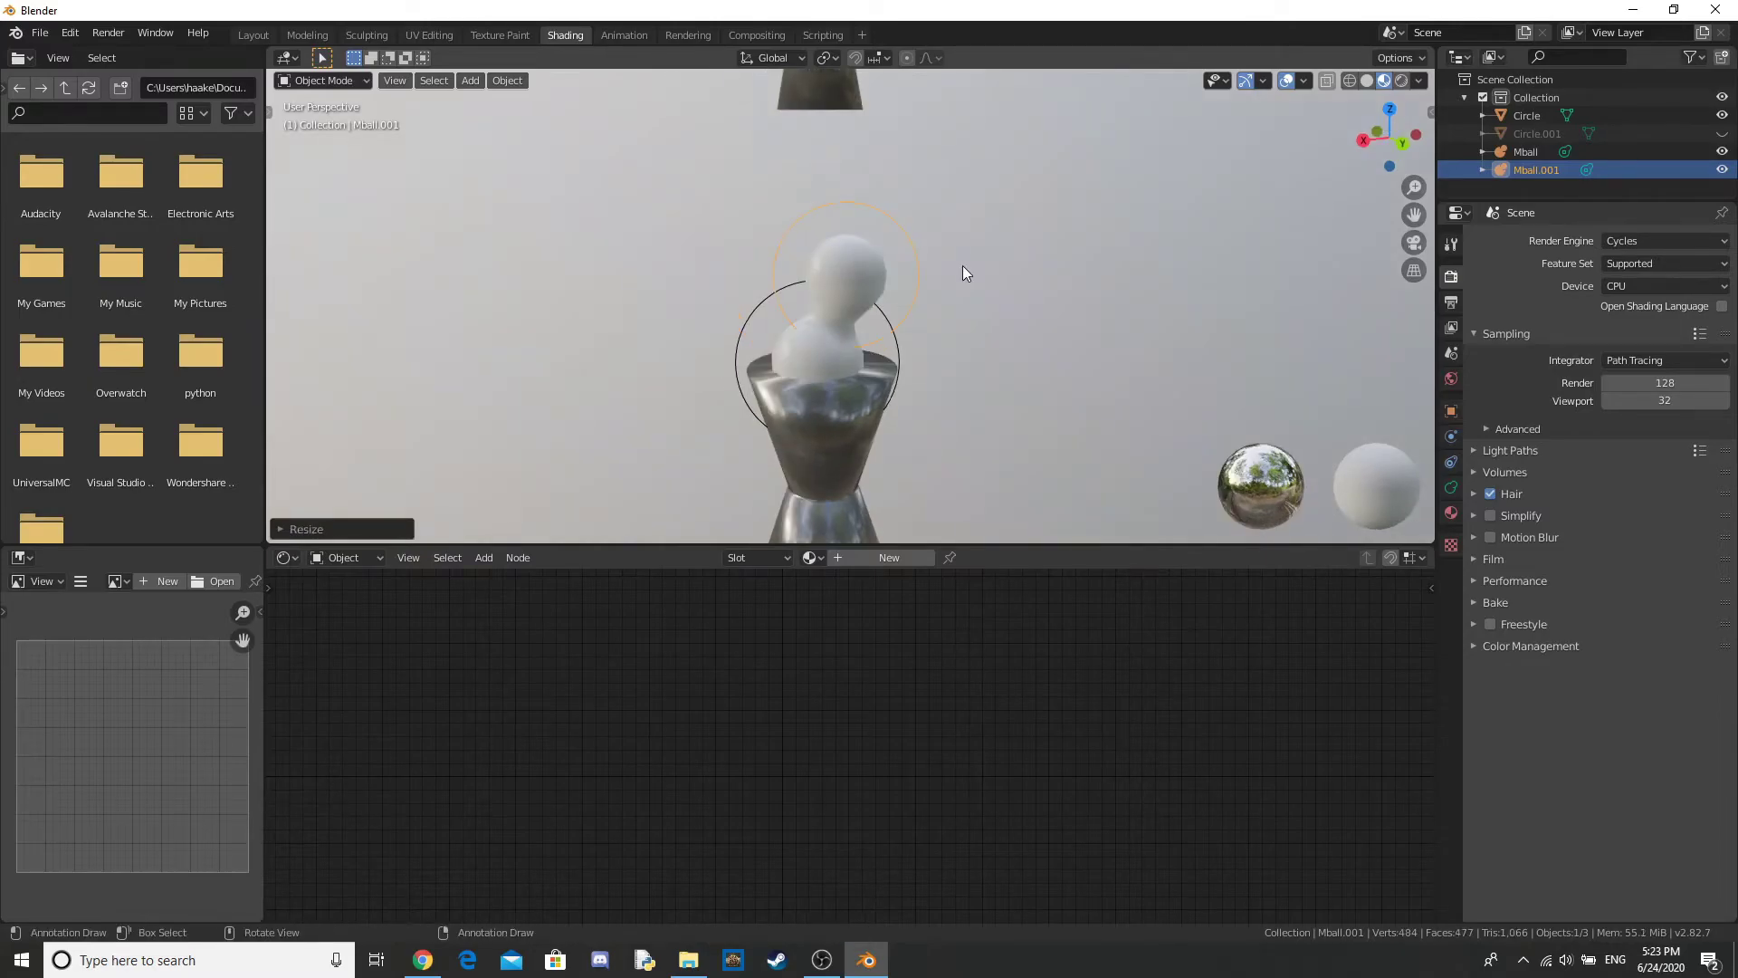
Step: Duplicate the second metaball and place the copy higher up in the lamp, offset along Y
{"action": "key", "text": "shift+d"}
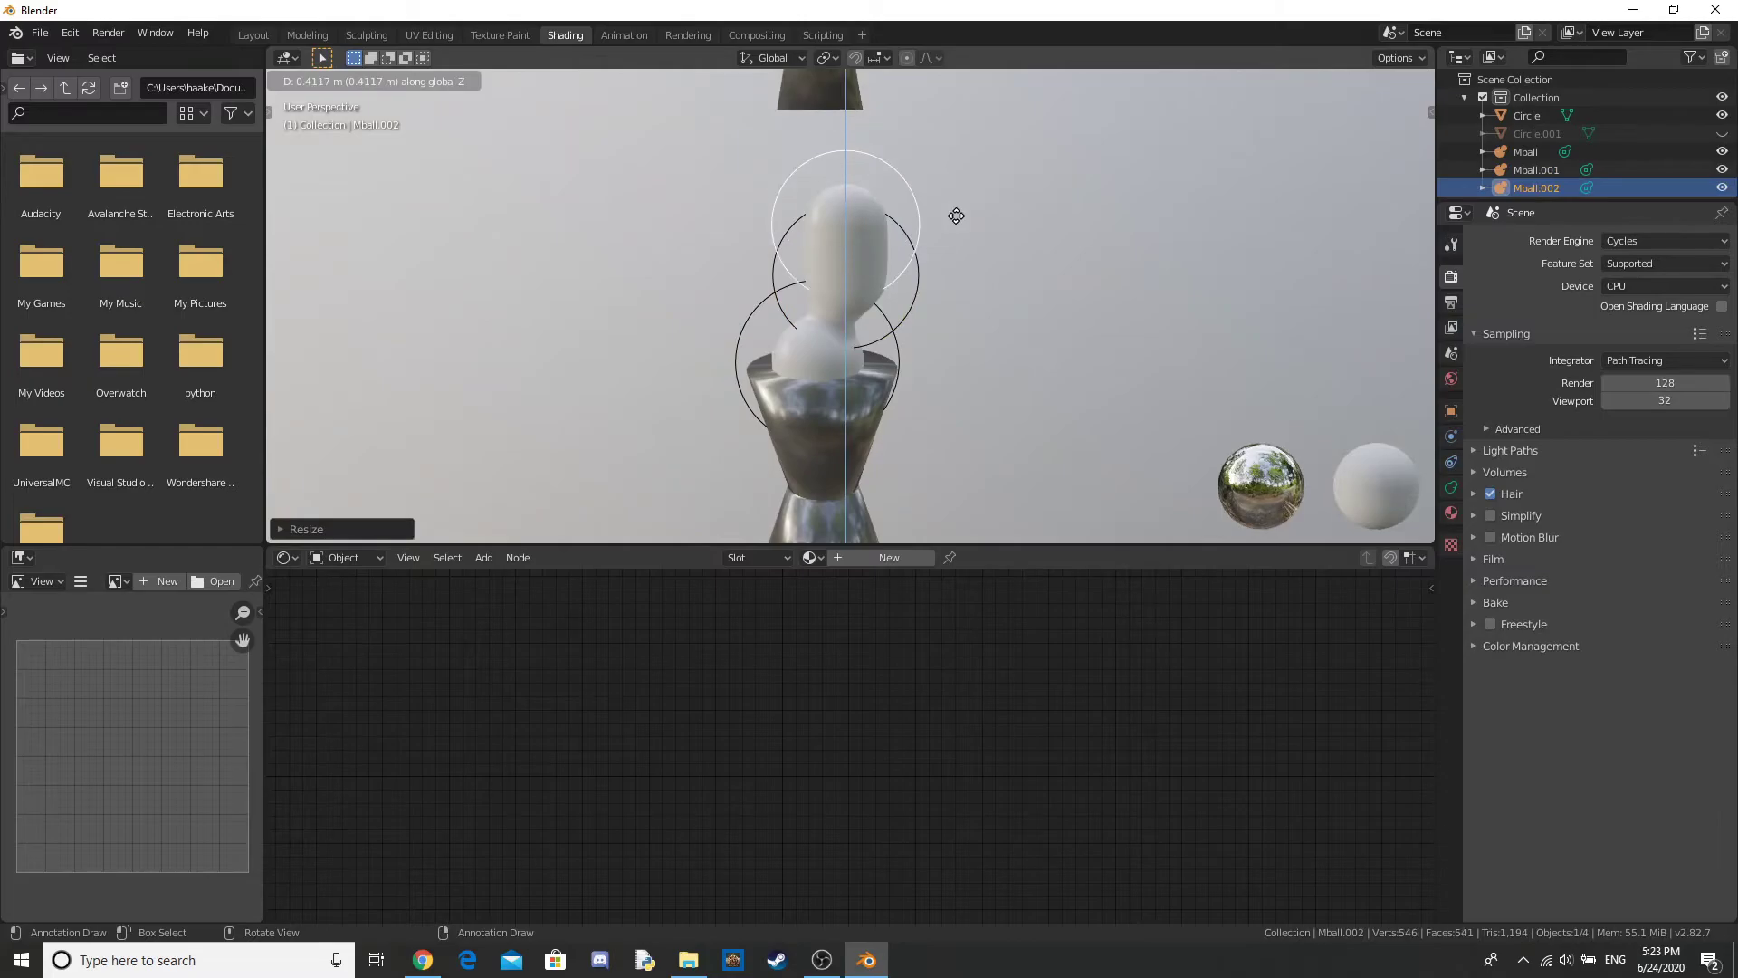
{"action": "key", "text": "y"}
{"action": "left_click", "coordinate": [905, 163]}
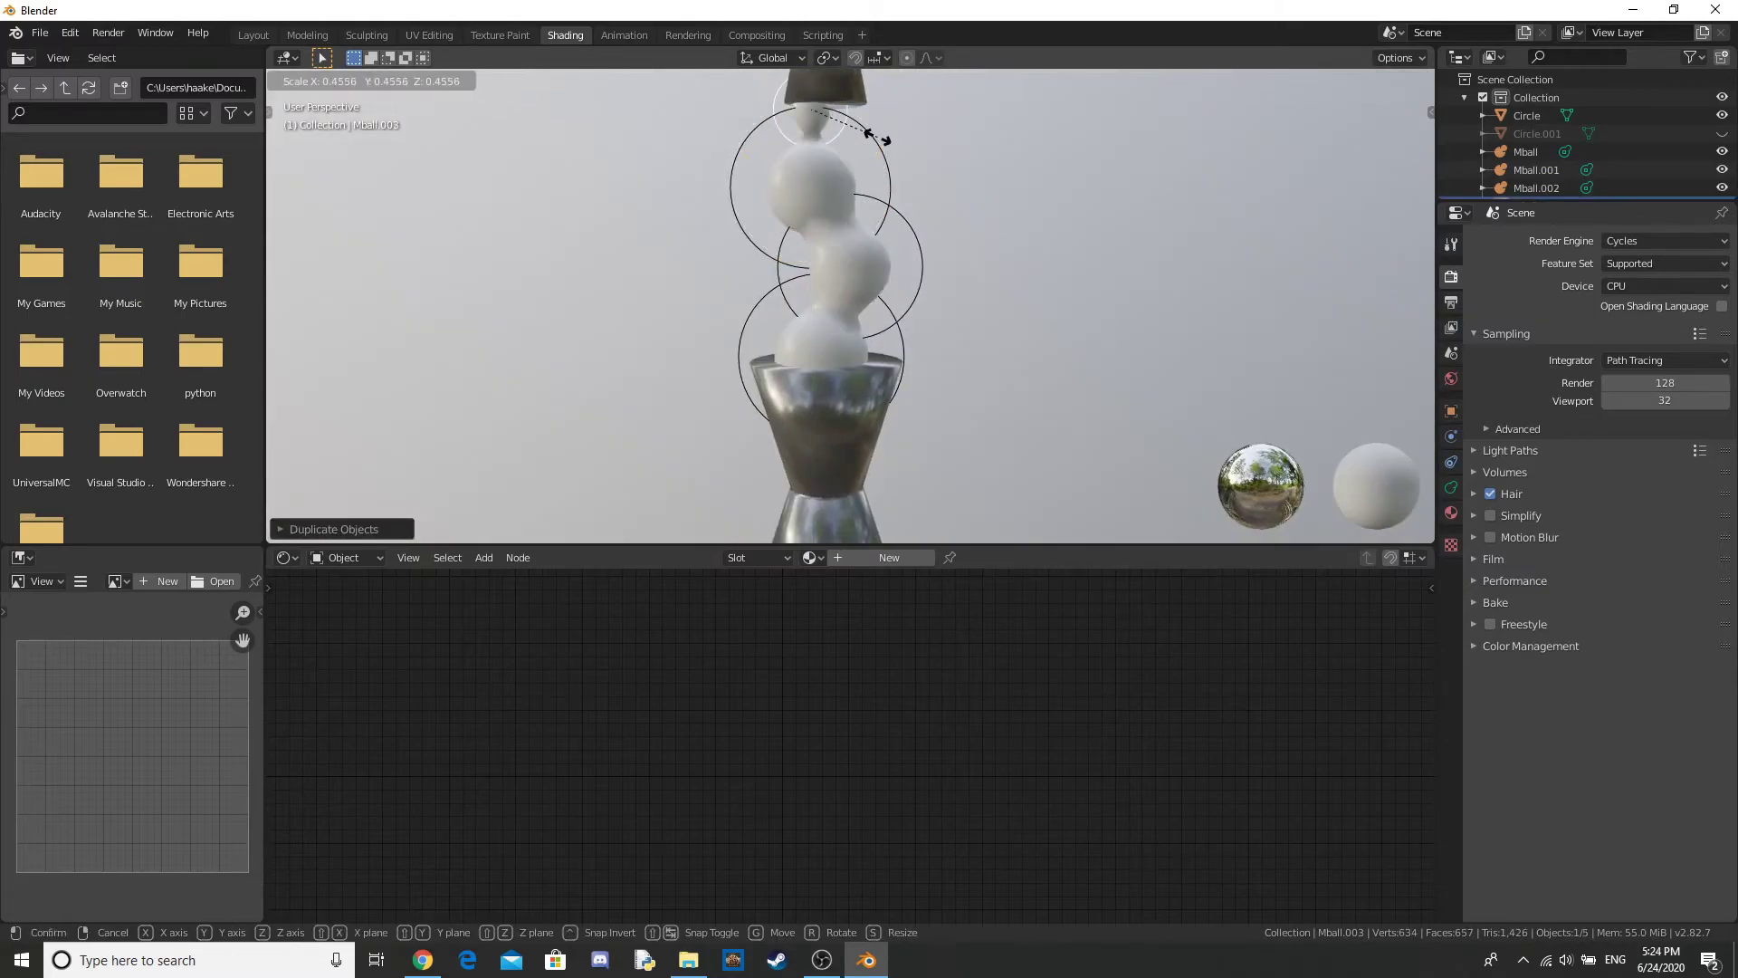
Step: Duplicate the metaball again just below the metal cap, scale the copy to about 0.46 and readjust the second metaball
{"action": "key", "text": "shift+d"}
{"action": "key", "text": "s"}
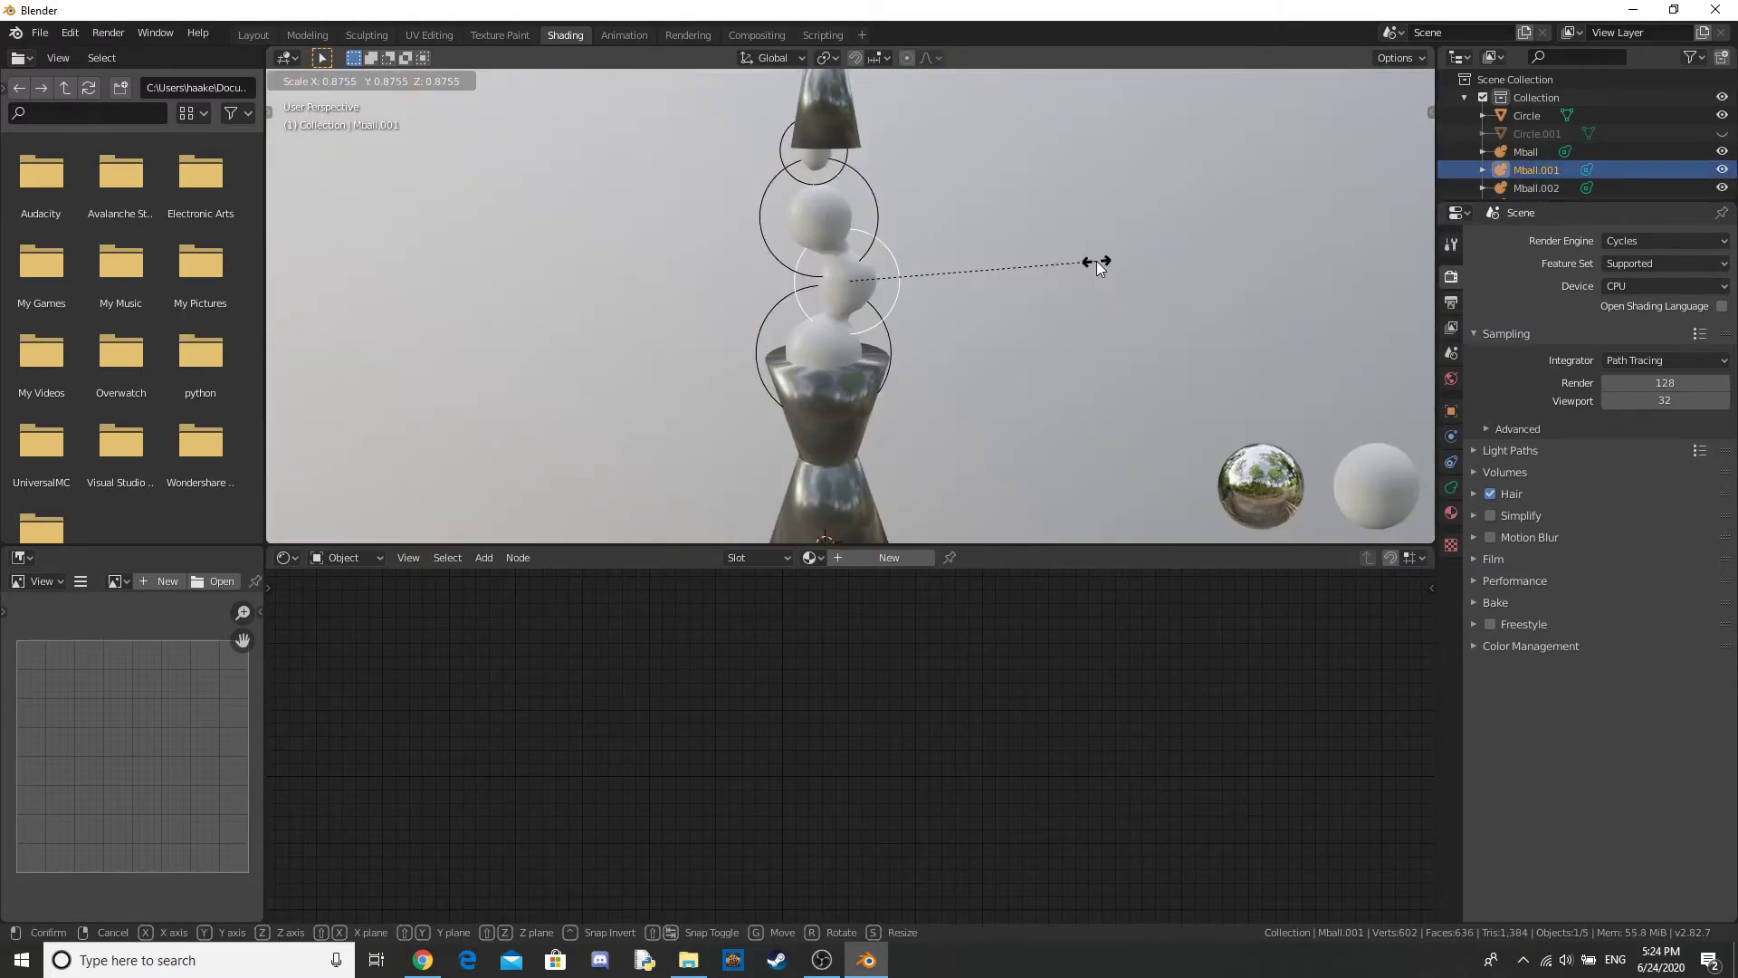
{"action": "key", "text": "Escape"}
{"action": "key", "text": "ctrl+z"}
Step: Create a new material for the lowest metaball and set its Base Color to orange
{"action": "middle_click_drag", "start_coordinate": [1023, 252], "coordinate": [1069, 262]}
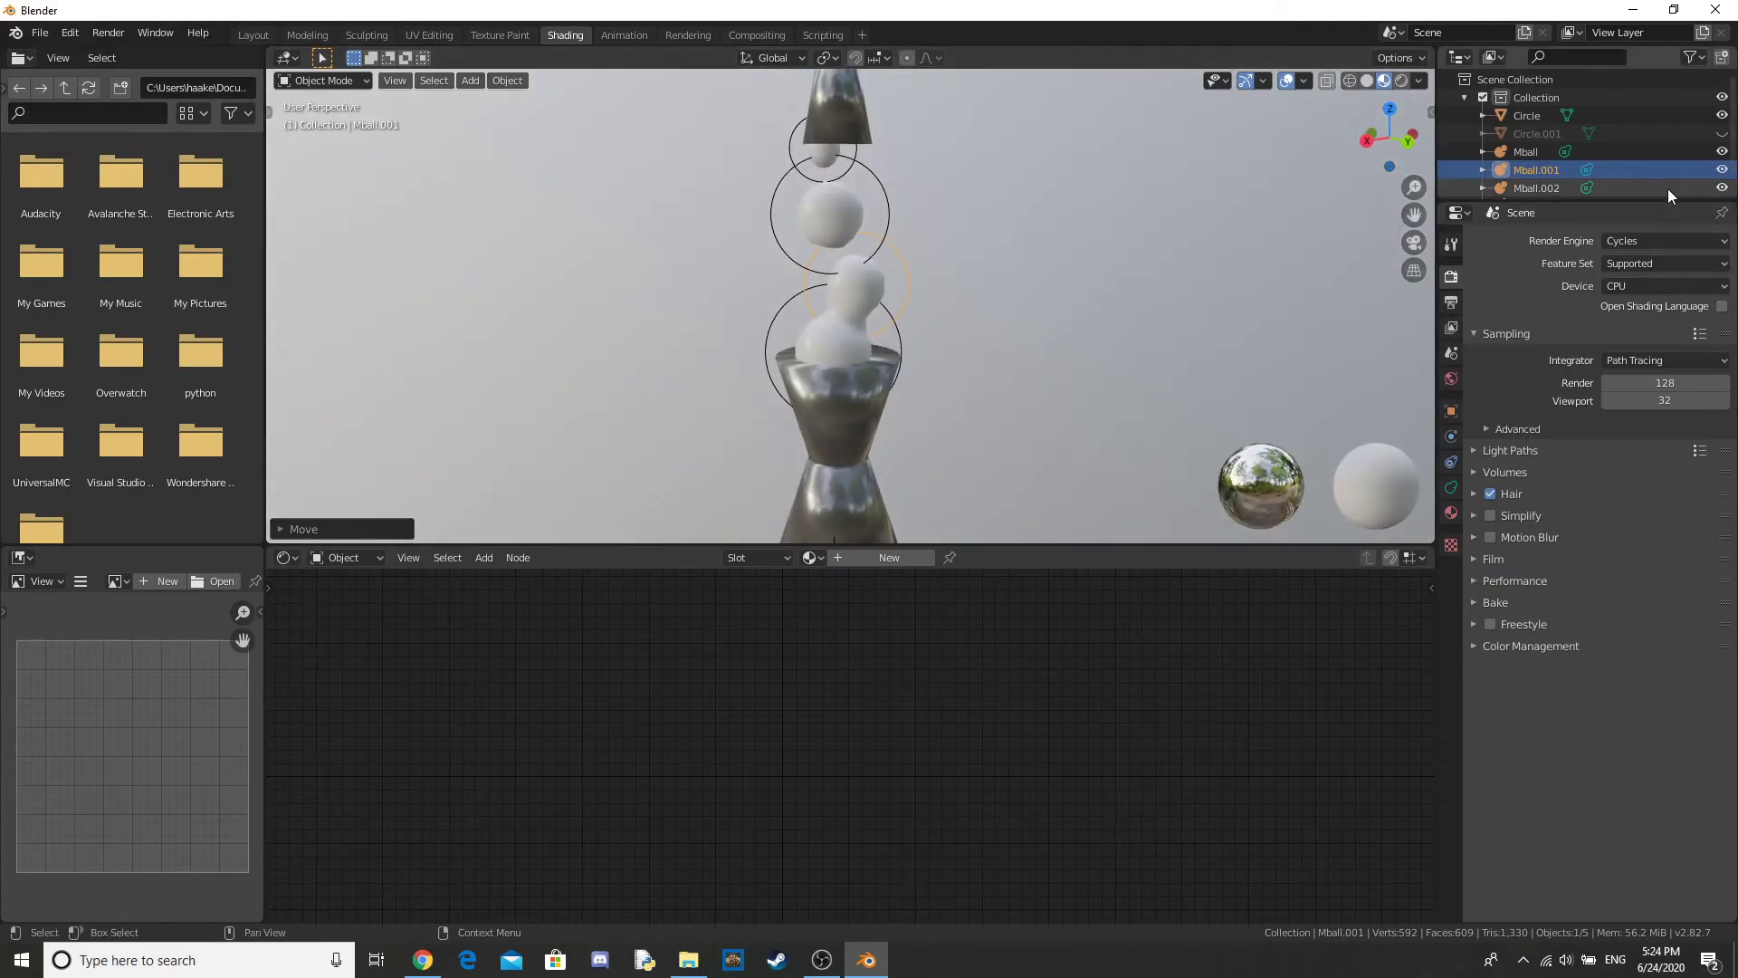
{"action": "left_click", "coordinate": [834, 344]}
{"action": "left_click", "coordinate": [885, 558]}
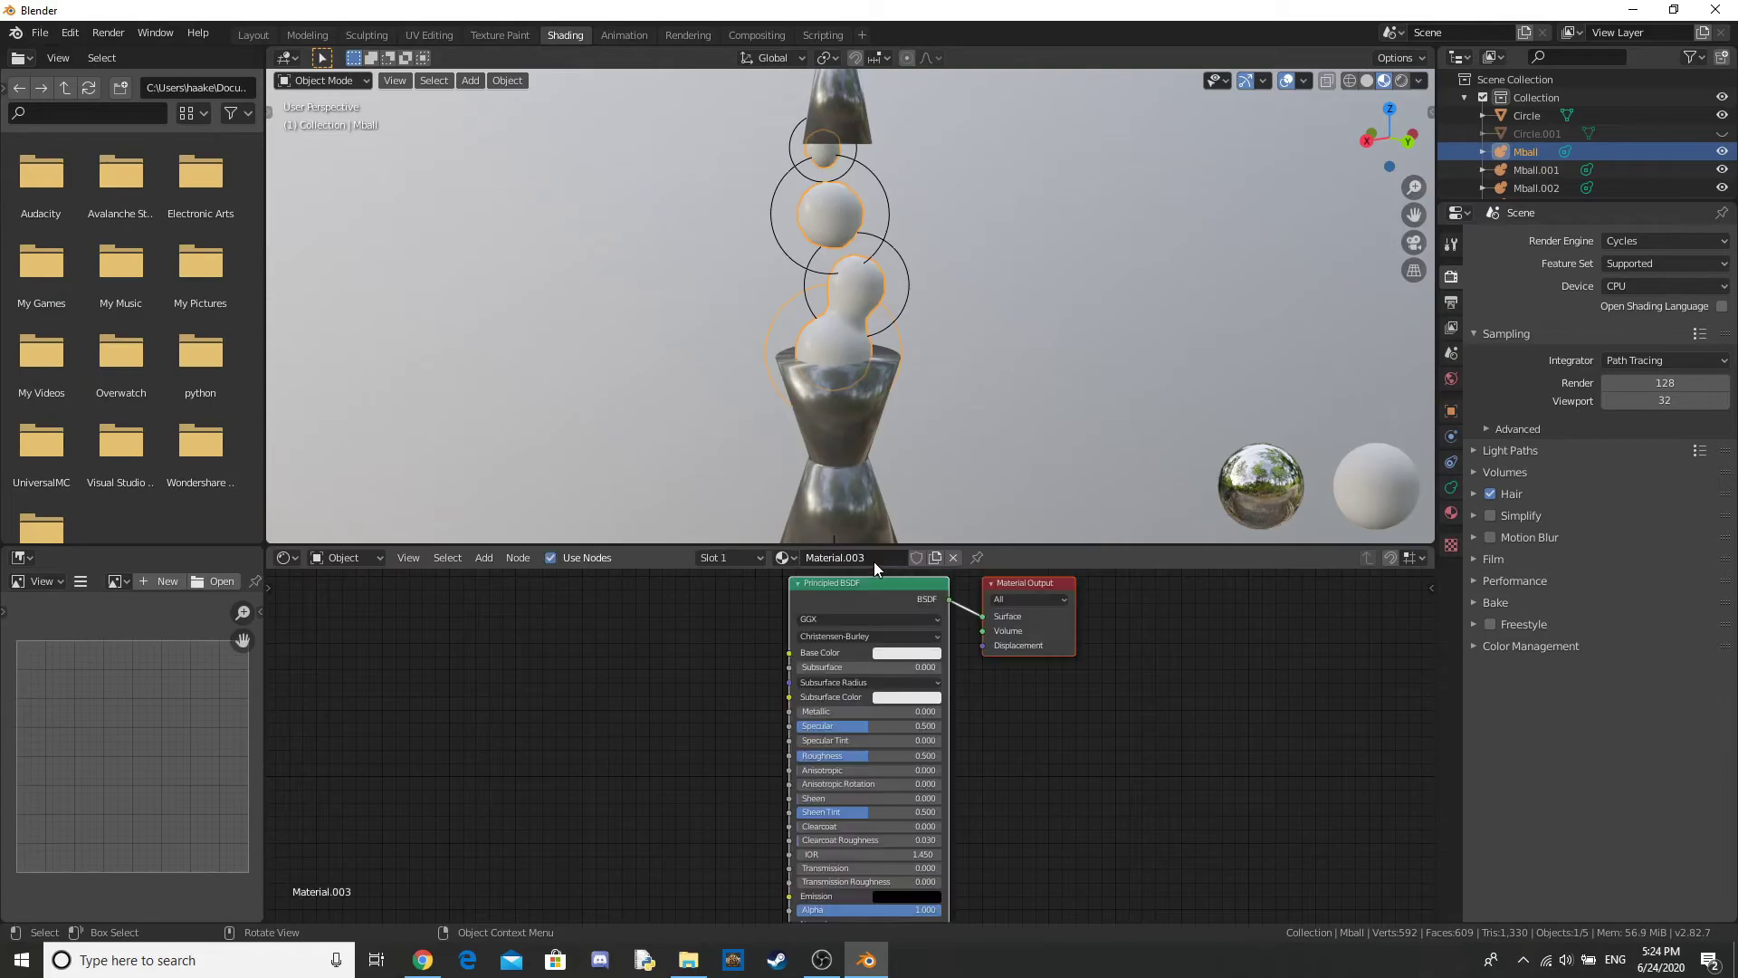
{"action": "left_click", "coordinate": [910, 652]}
{"action": "left_click_drag", "start_coordinate": [923, 521], "coordinate": [902, 552]}
{"action": "middle_click_drag", "start_coordinate": [898, 866], "coordinate": [883, 774]}
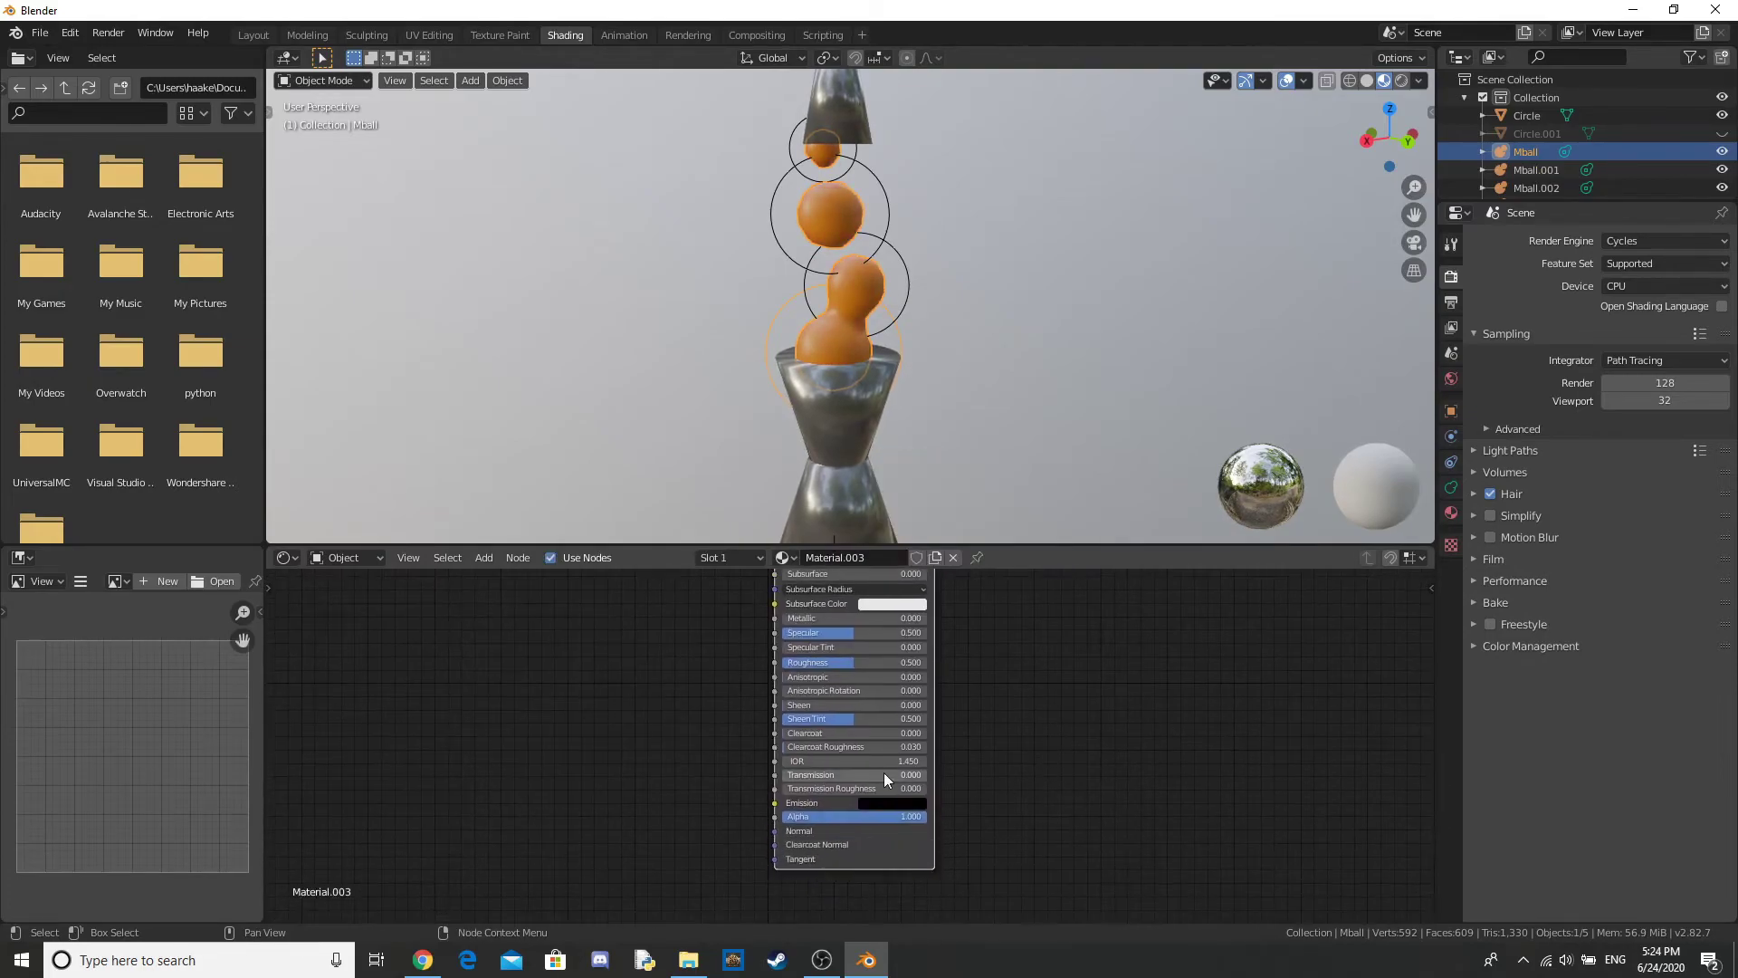
Step: Set the metaball material's Emission color to a medium-bright orange and deselect the metaball
{"action": "left_click", "coordinate": [895, 804]}
{"action": "left_click_drag", "start_coordinate": [976, 667], "coordinate": [974, 641]}
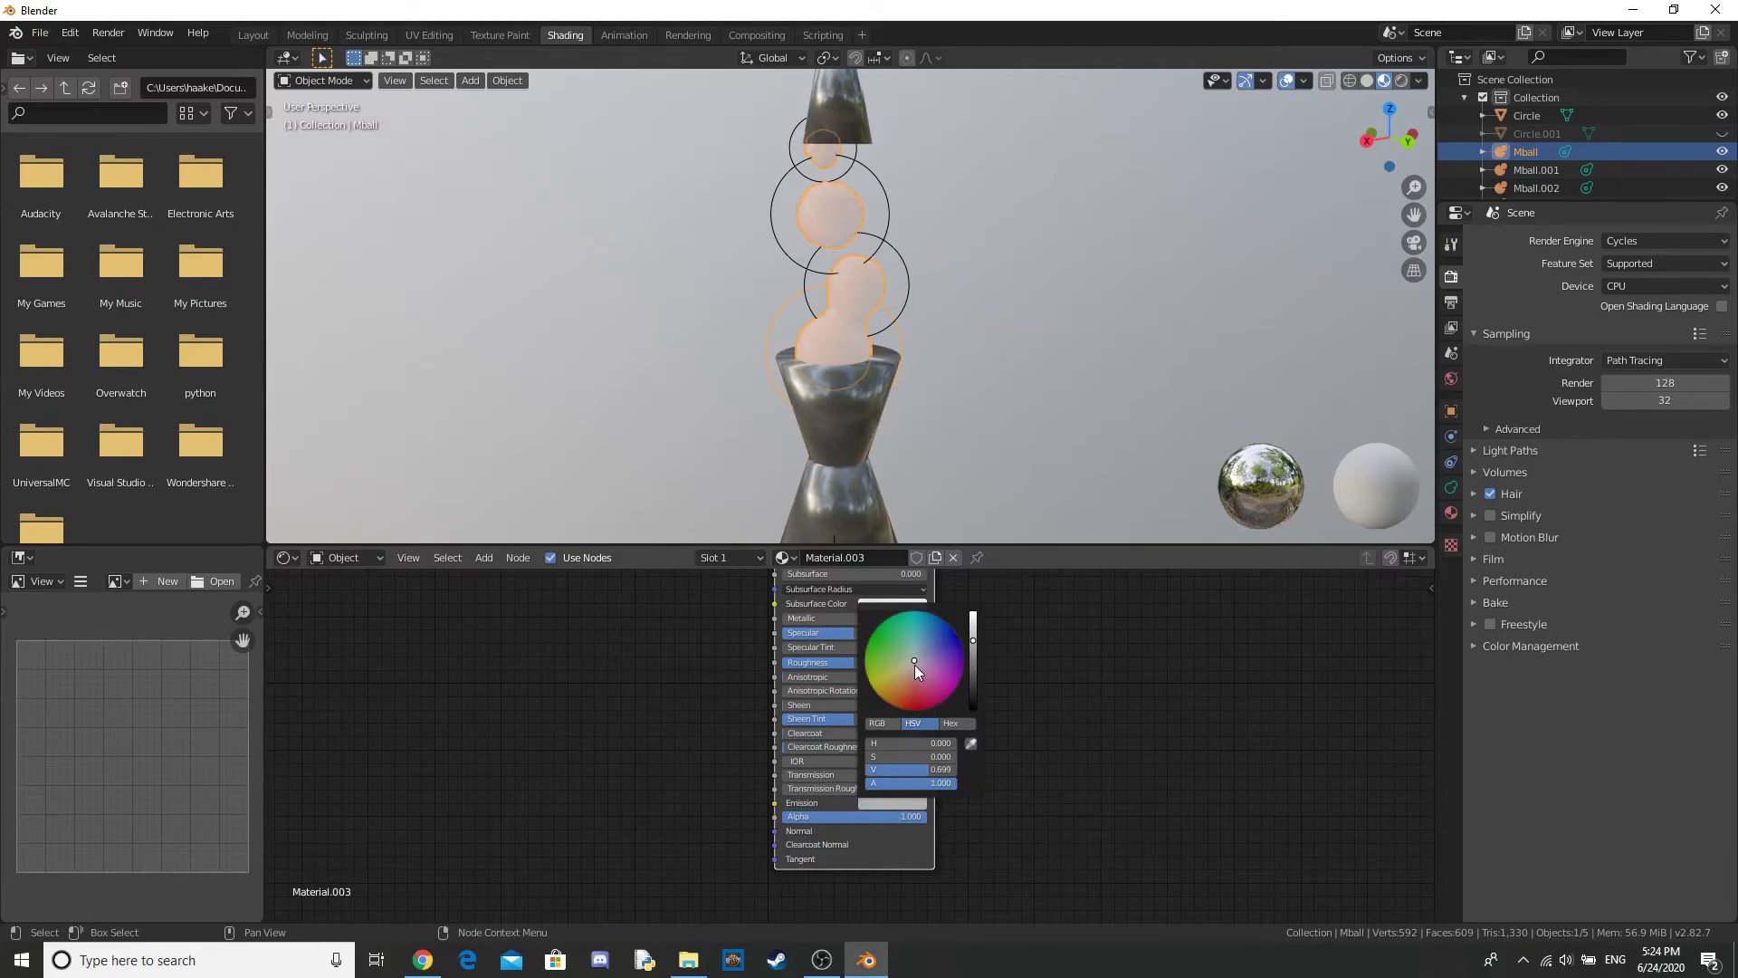
{"action": "left_click", "coordinate": [889, 704]}
{"action": "left_click", "coordinate": [1184, 328]}
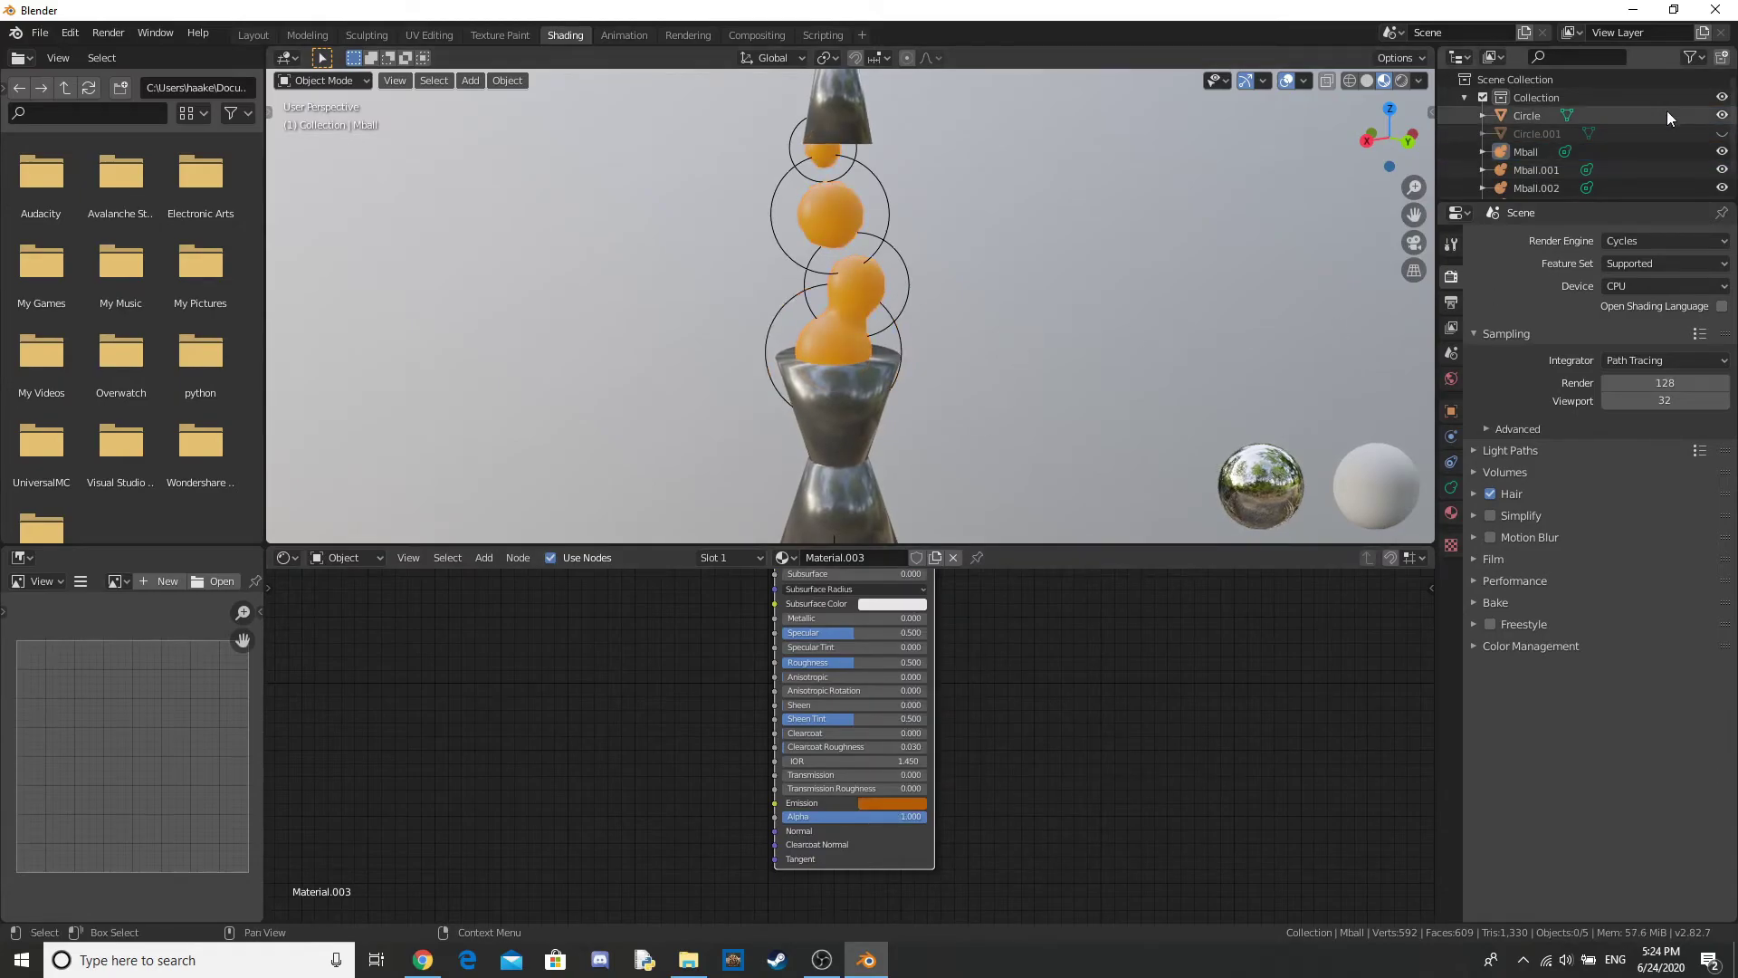
Step: Unhide the glass section and view the whole lamp with the lava blobs in rendered shading
{"action": "left_click", "coordinate": [1721, 134]}
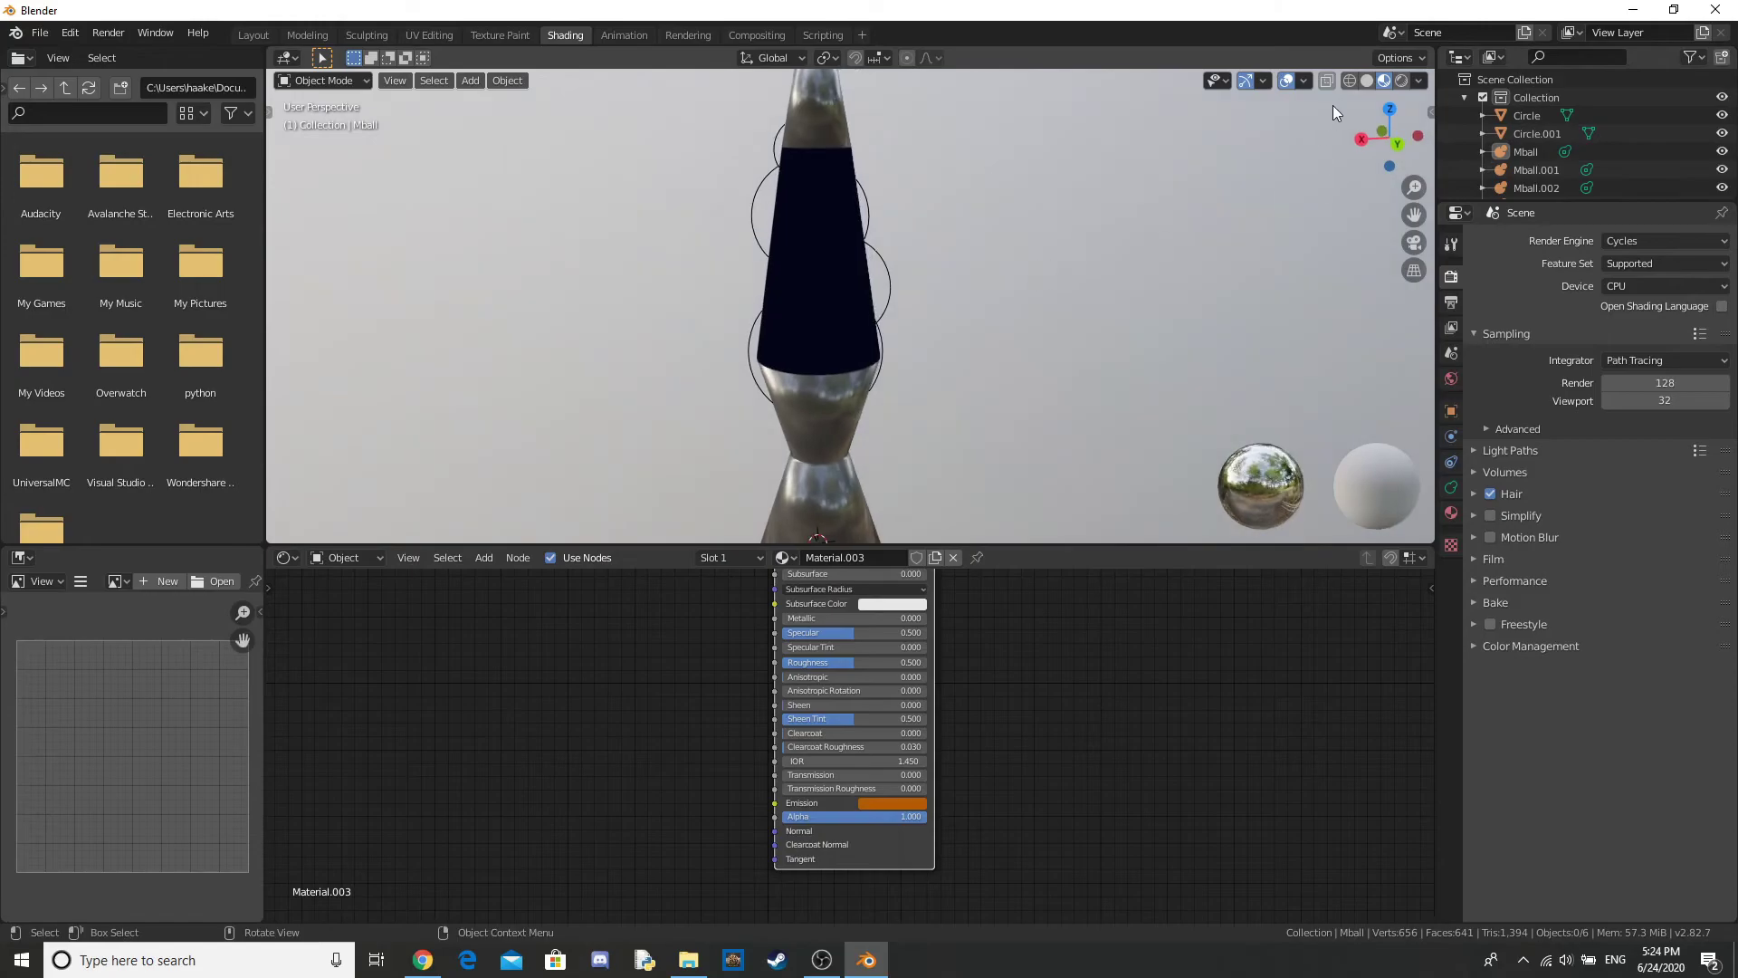
{"action": "left_click", "coordinate": [1401, 80]}
{"action": "scroll", "coordinate": [1057, 345], "scroll_direction": "down", "scroll_amount": 5}
{"action": "mouse_move", "coordinate": [1058, 345]}
{"action": "middle_mouse_down"}
{"action": "mouse_move", "coordinate": [1150, 317]}
{"action": "mouse_move", "coordinate": [1068, 323]}
{"action": "middle_mouse_up"}
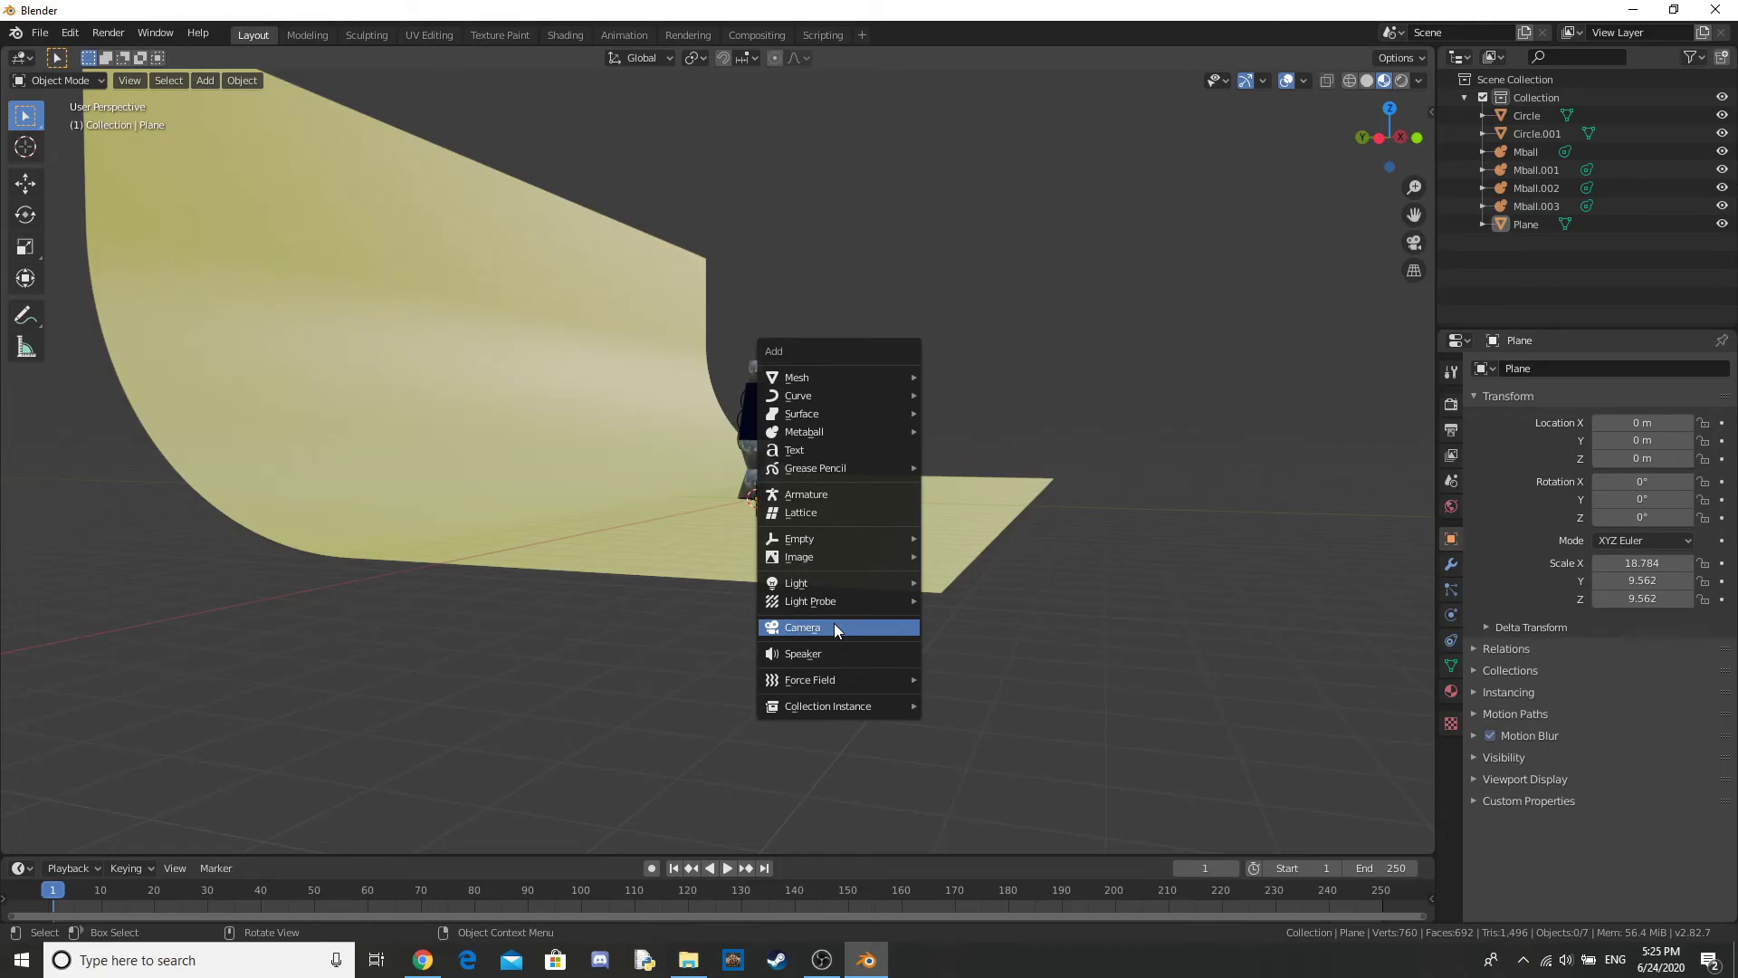
Step: Add a camera to the scene with the lamp and its curved backdrop
{"action": "left_click", "coordinate": [834, 626]}
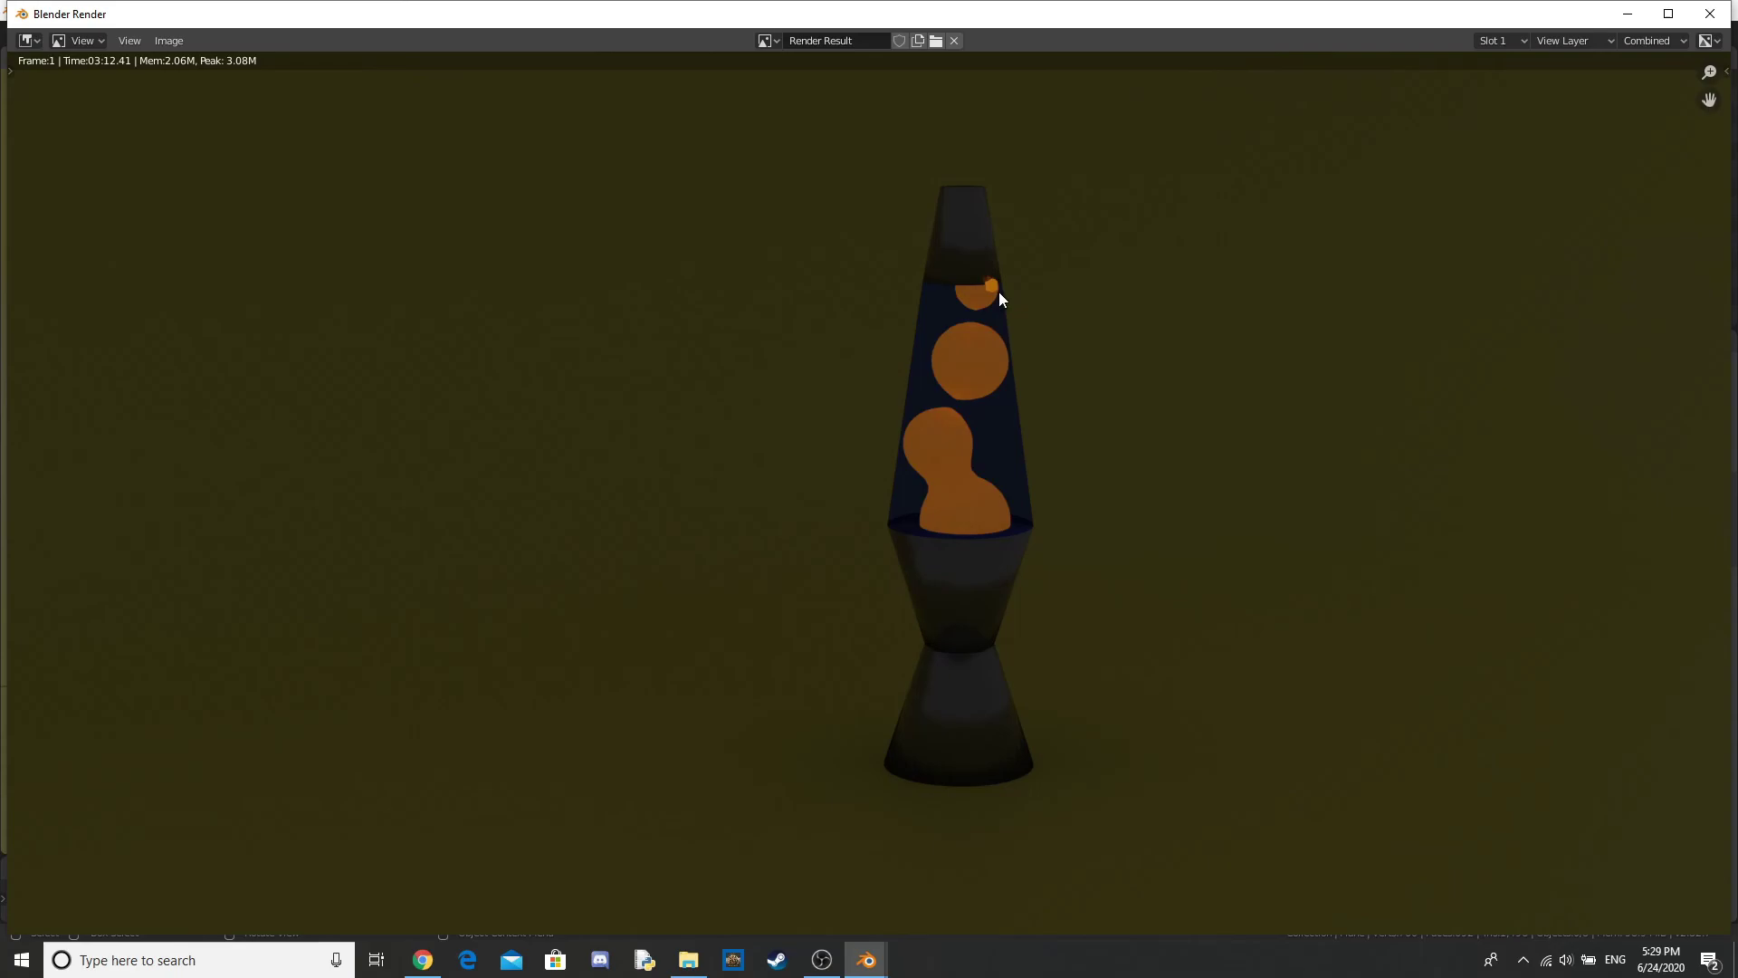
Step: Examine the finished render of the lava lamp, both close up and as a whole image
{"action": "scroll", "coordinate": [1000, 299], "scroll_direction": "up", "scroll_amount": 2}
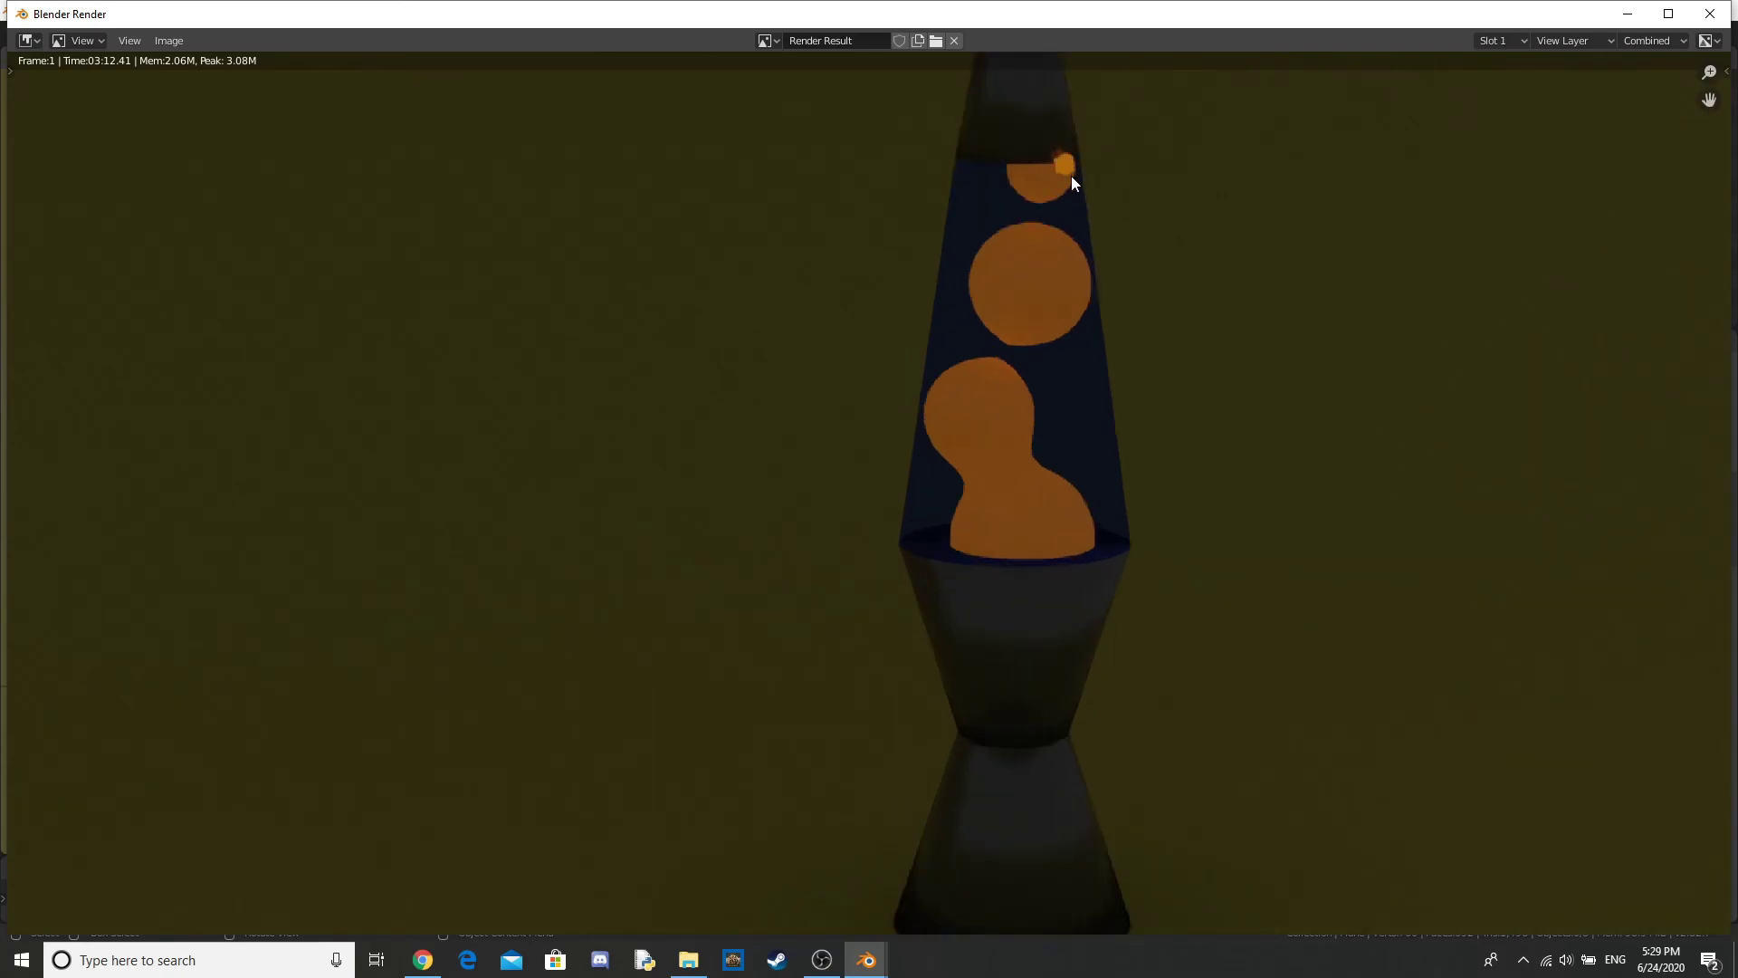
{"action": "scroll", "coordinate": [1072, 176], "scroll_direction": "down", "scroll_amount": 2}
{"action": "scroll", "coordinate": [1101, 204], "scroll_direction": "down", "scroll_amount": 1}
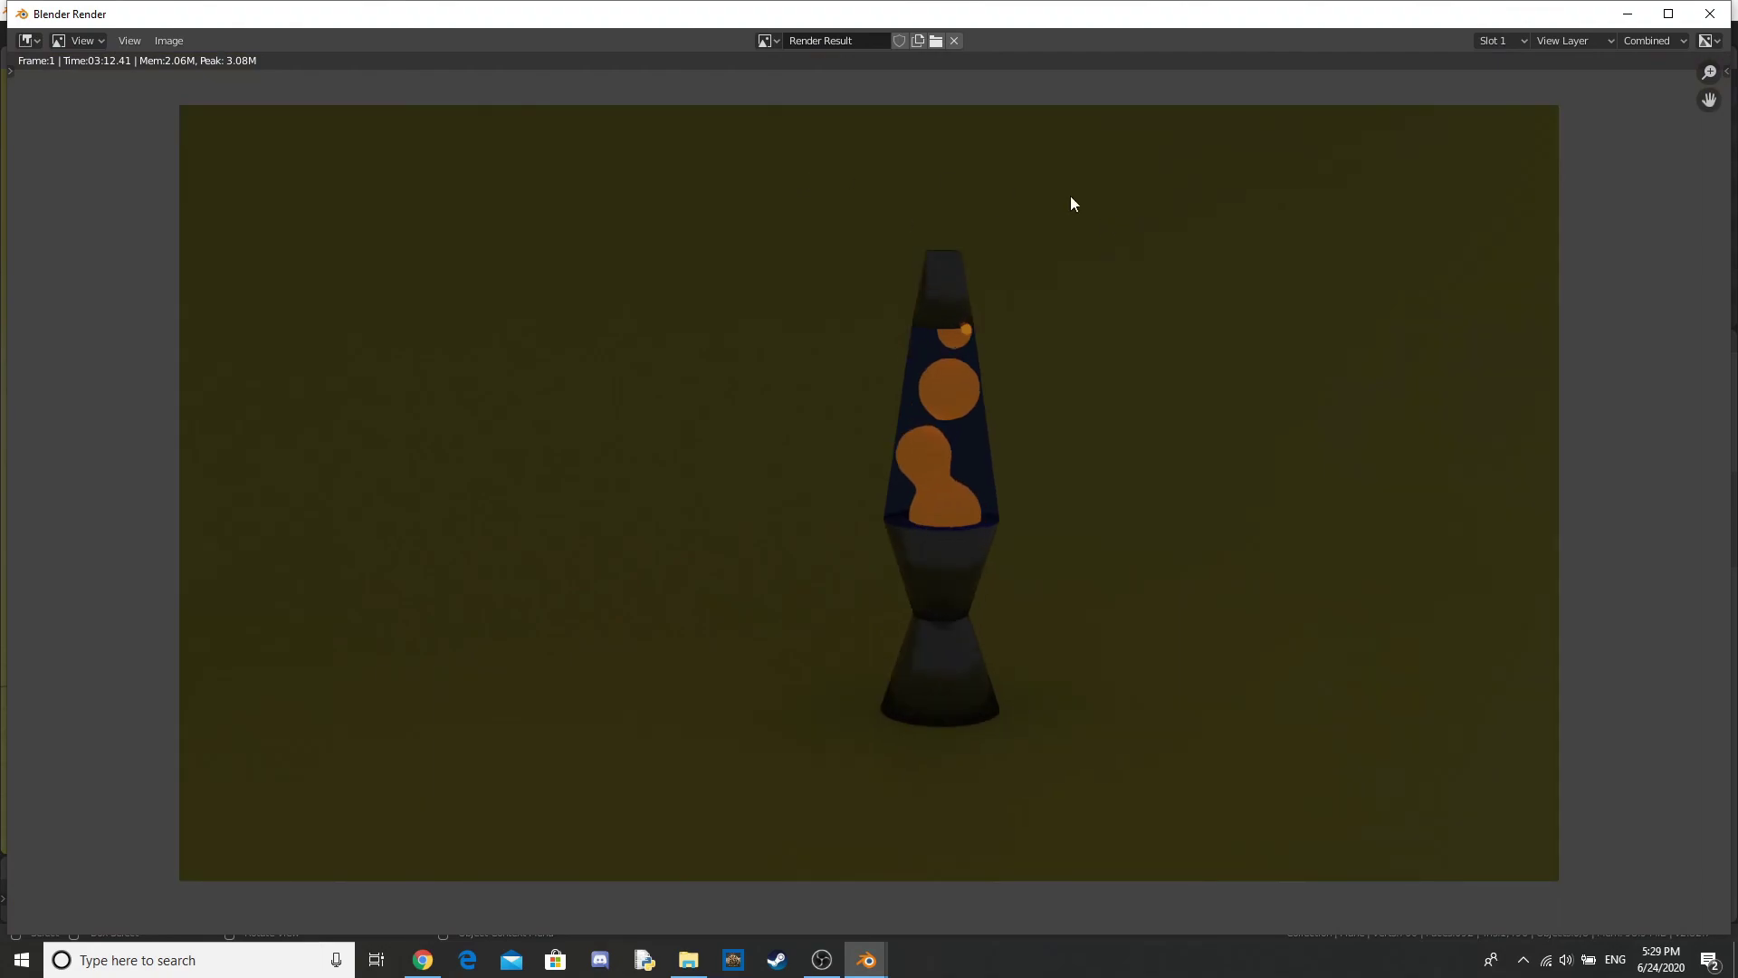
{"action": "scroll", "coordinate": [1159, 328], "scroll_direction": "up", "scroll_amount": 1}
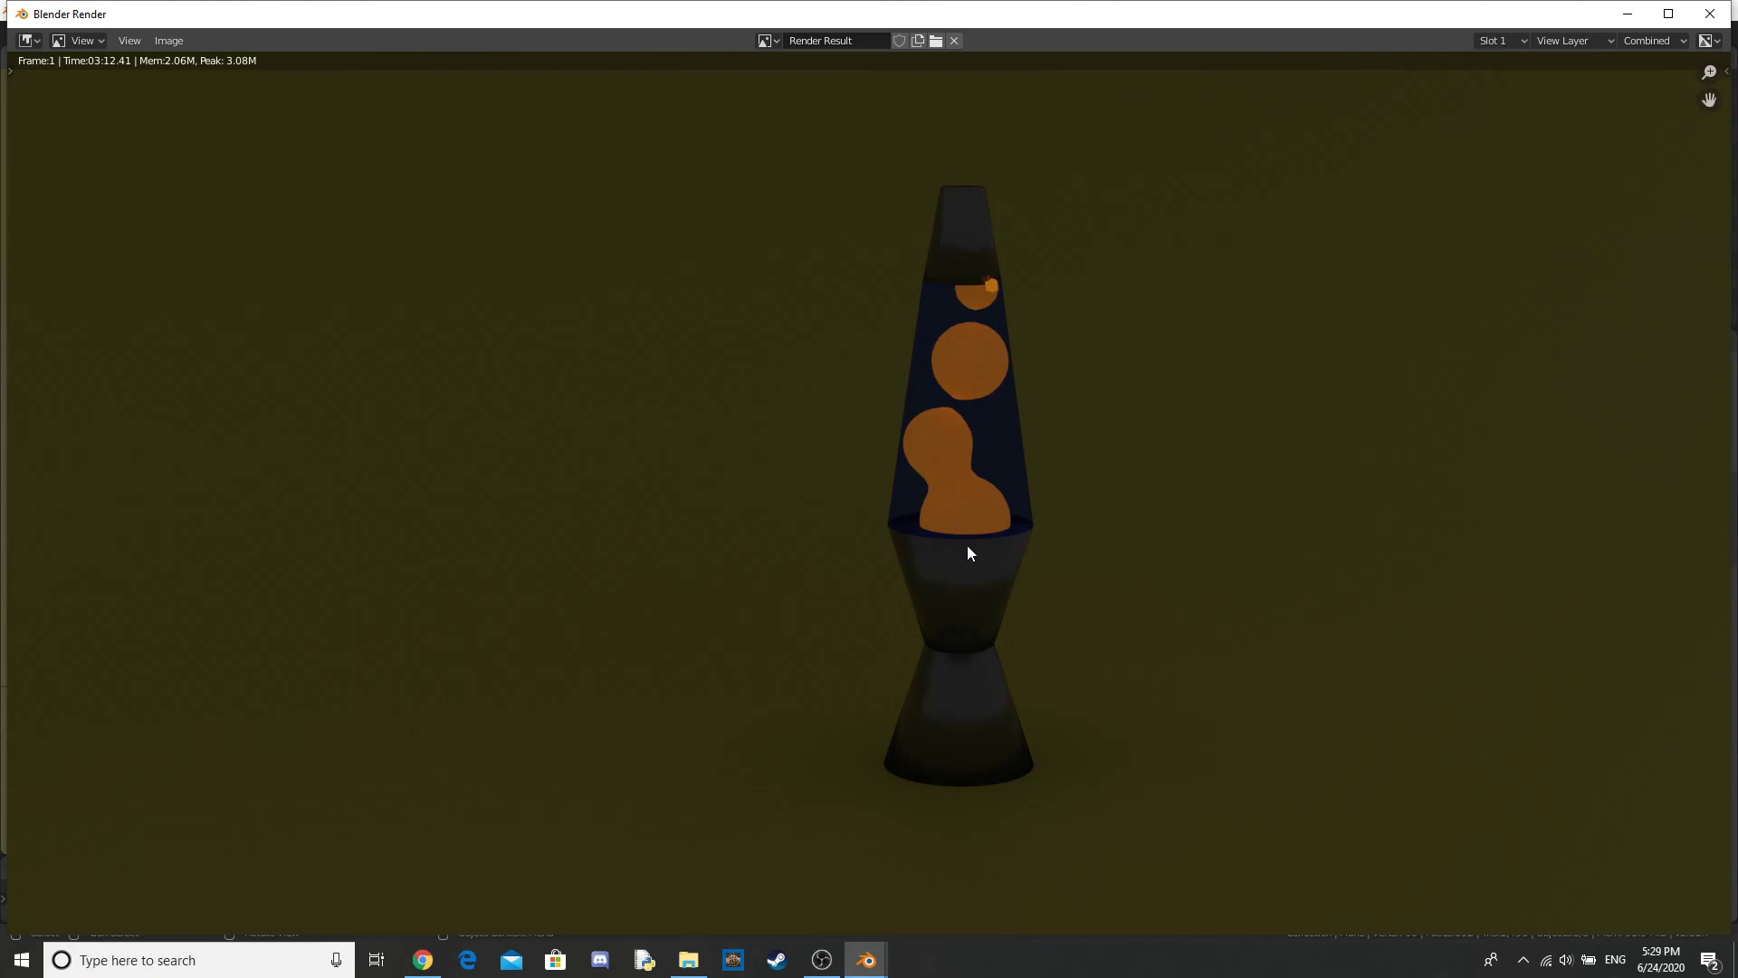
{"action": "scroll", "coordinate": [968, 545], "scroll_direction": "down", "scroll_amount": 2}
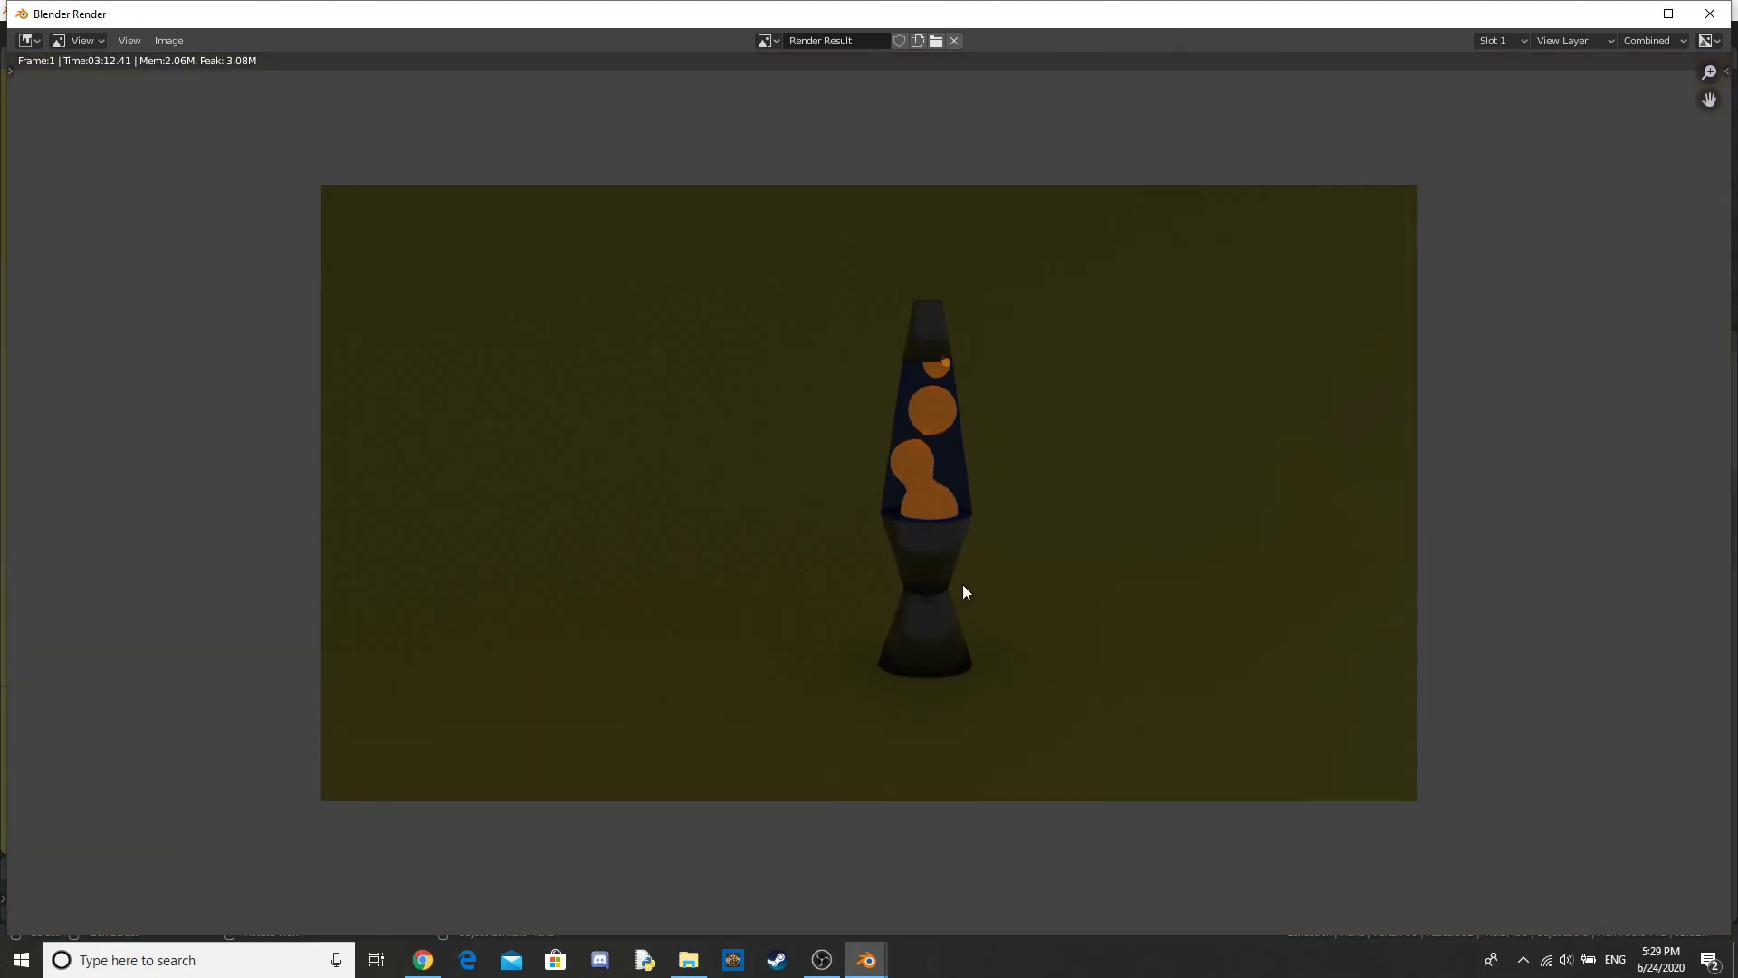
{"action": "scroll", "coordinate": [963, 584], "scroll_direction": "up", "scroll_amount": 1}
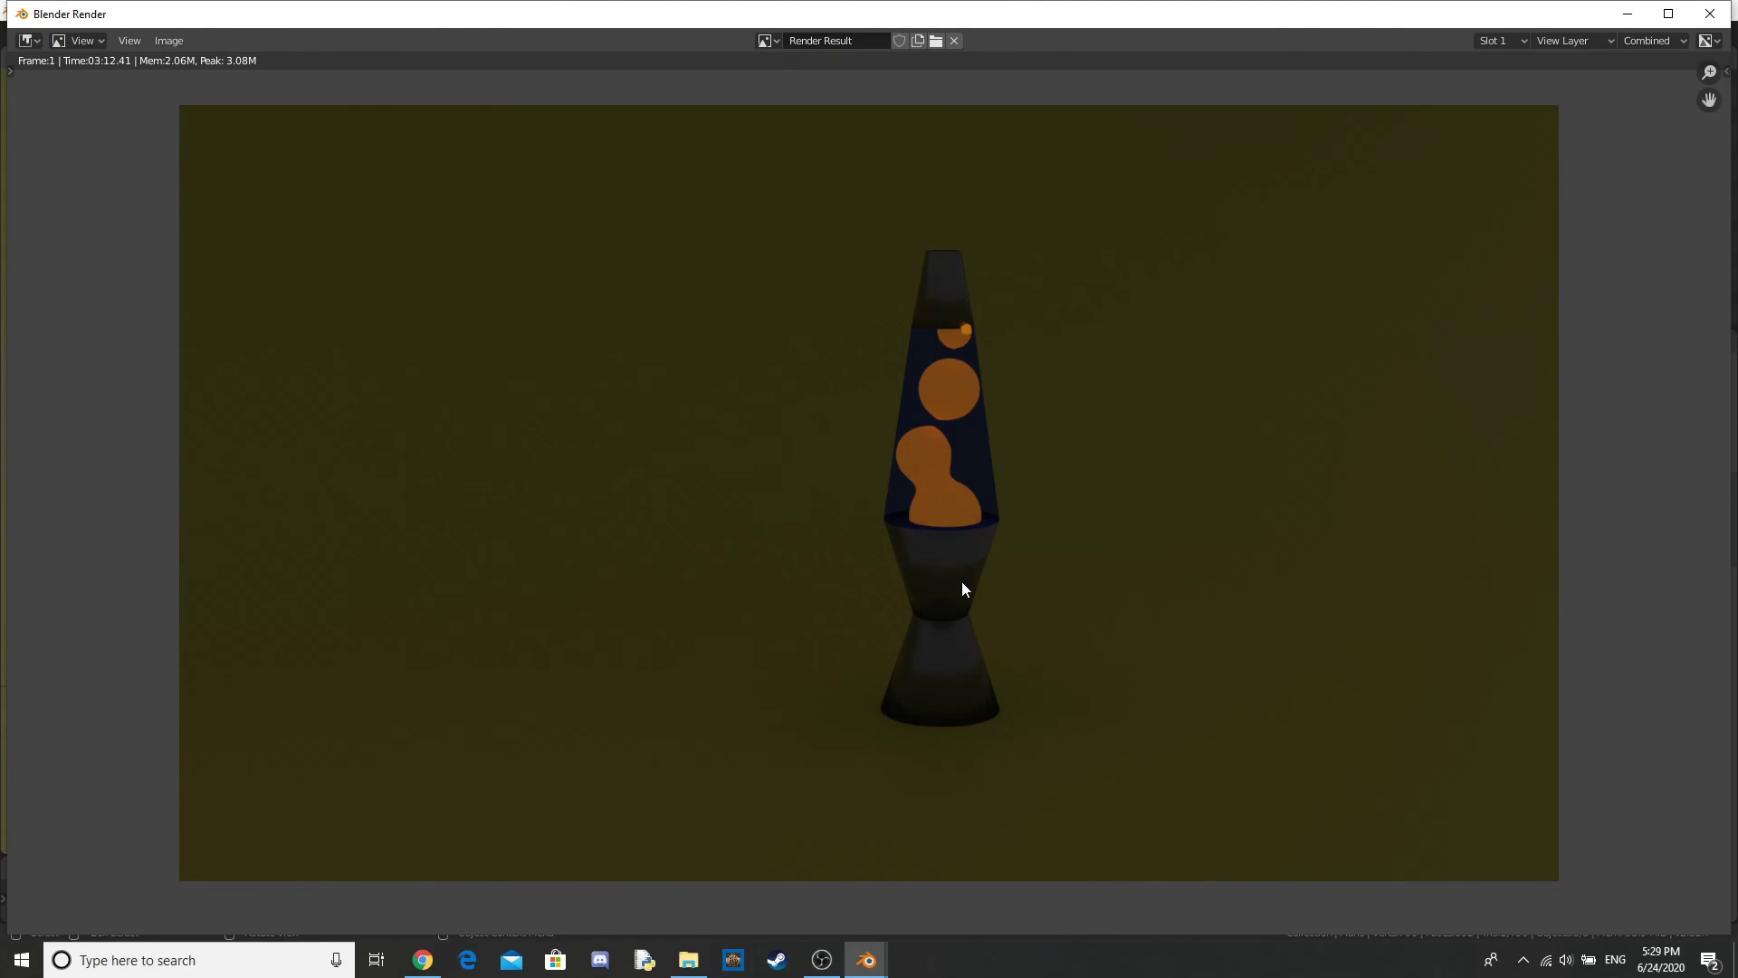